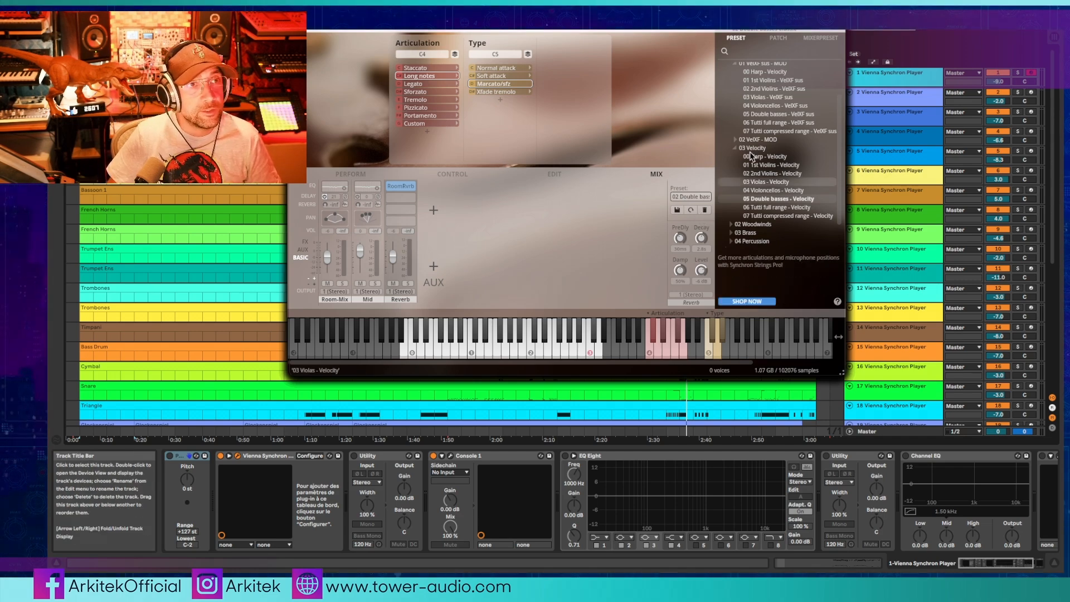
# Step: Browse the 01 Strings + Harp presets of the SYNCHRON Prime Edition in the sound library list
pyautogui.scroll(2, 764, 112)
pyautogui.scroll(-1, 764, 104)
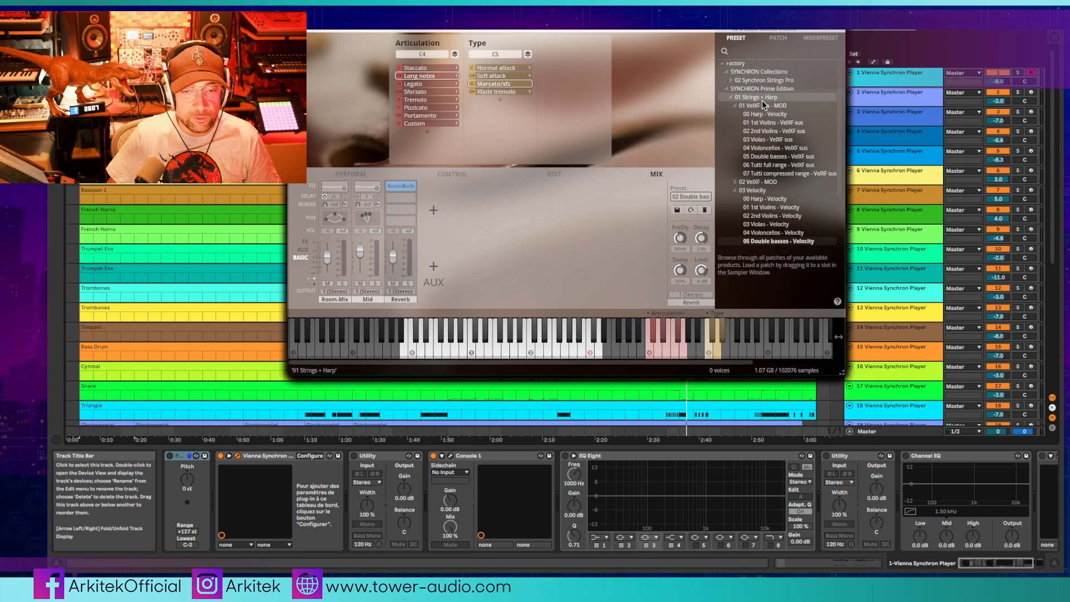
pyautogui.scroll(-5, 767, 134)
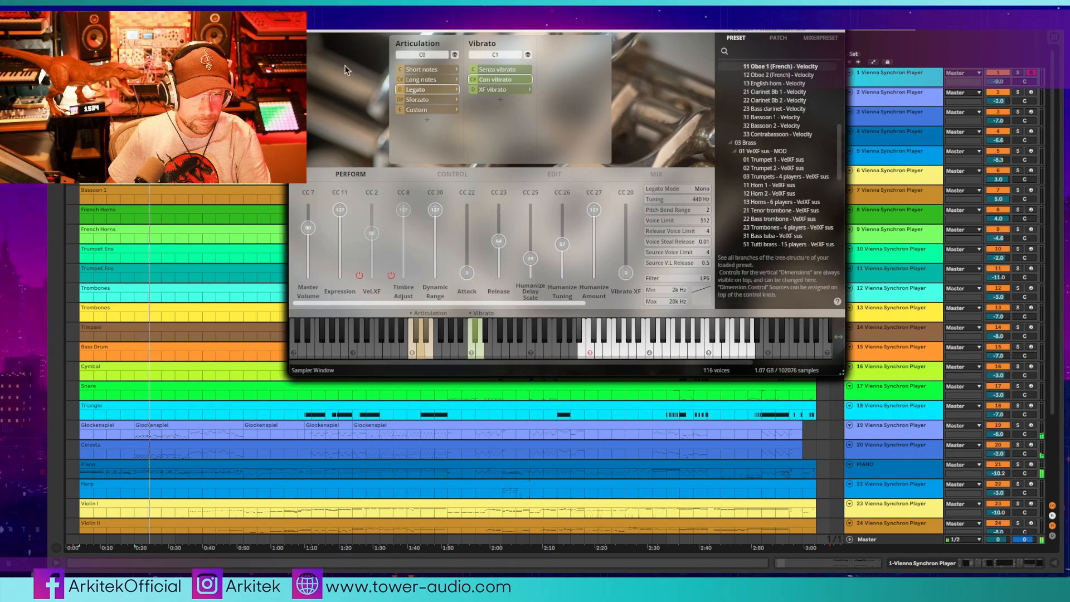
# Step: Review the Oboe 1 (French) and Clarinet Bb 2 velocity presets during playback, closing each instrument window after viewing
pyautogui.scroll(3, 786, 85)
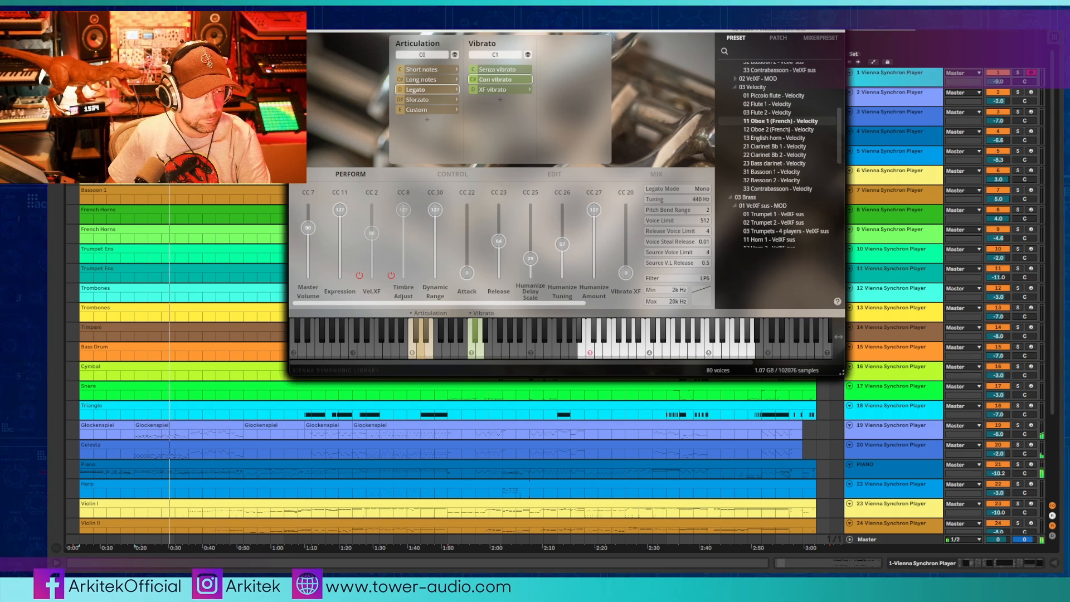
pyautogui.click(296, 17)
pyautogui.scroll(2, 829, 144)
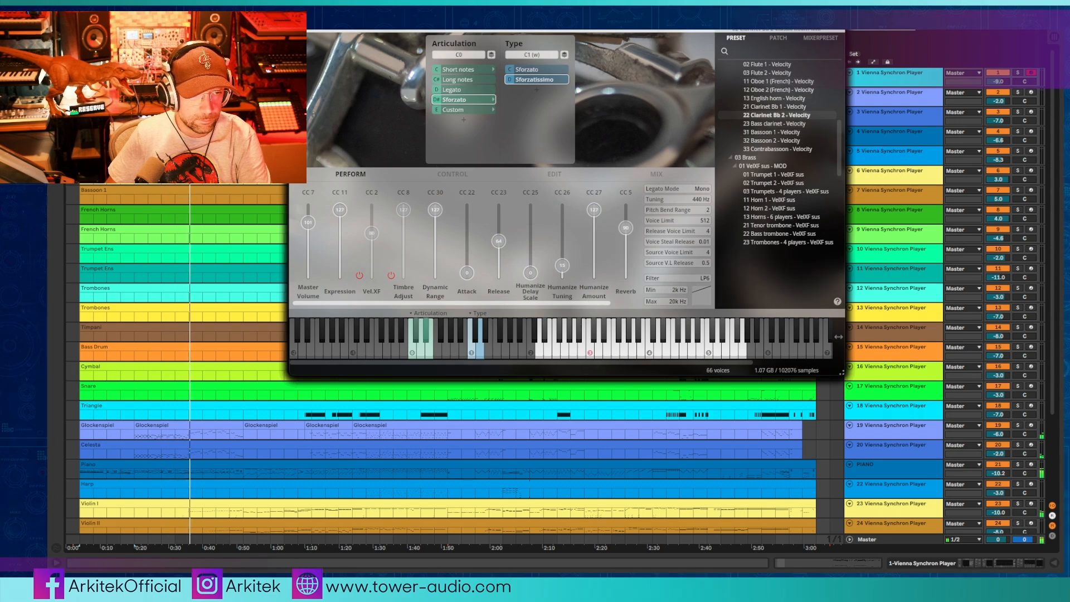
pyautogui.click(295, 16)
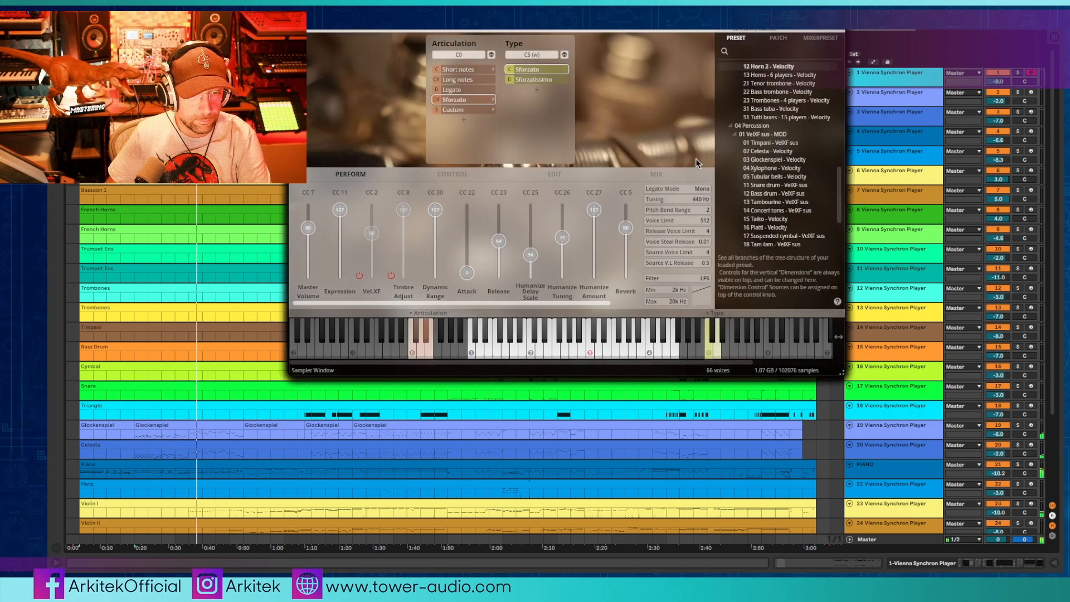
# Step: Check the Horn 2 and Bassoon 1 velocity presets in their library folders and close both instrument windows
pyautogui.scroll(2, 727, 168)
pyautogui.scroll(4, 728, 167)
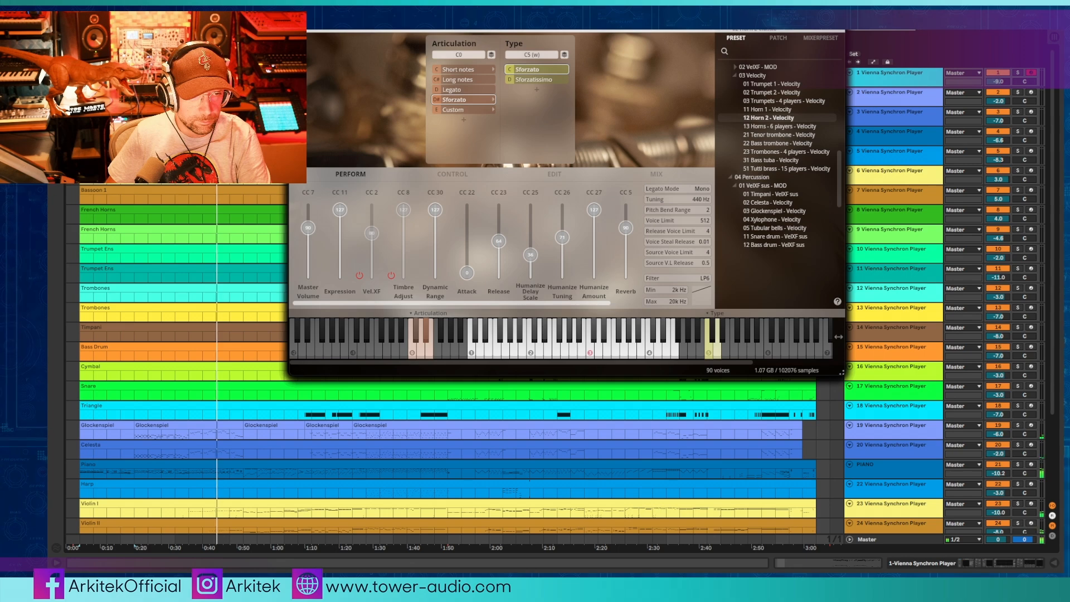
pyautogui.press('super+w')
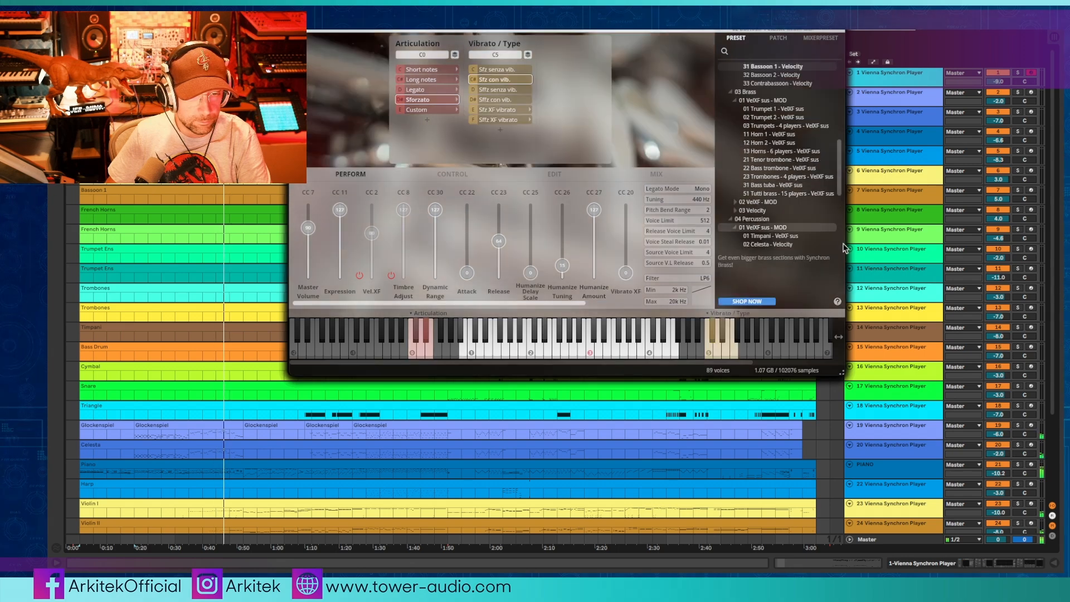
pyautogui.scroll(2, 803, 232)
pyautogui.scroll(4, 791, 184)
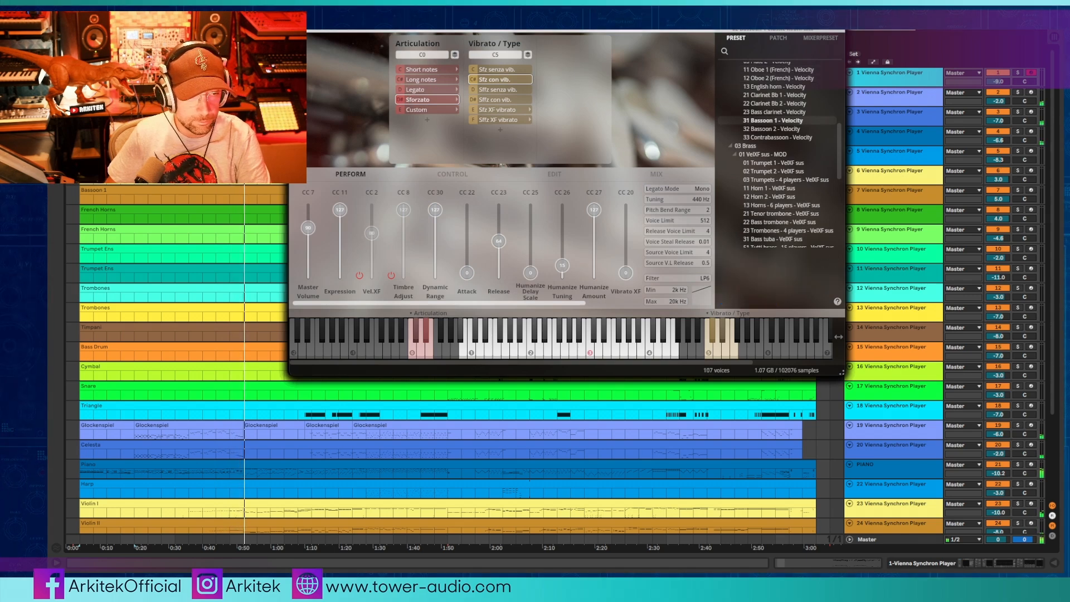
pyautogui.press('super+w')
# Step: Examine the Horn 1 velocity presets and their performance controls for both French horn tracks, closing each window
pyautogui.scroll(6, 745, 202)
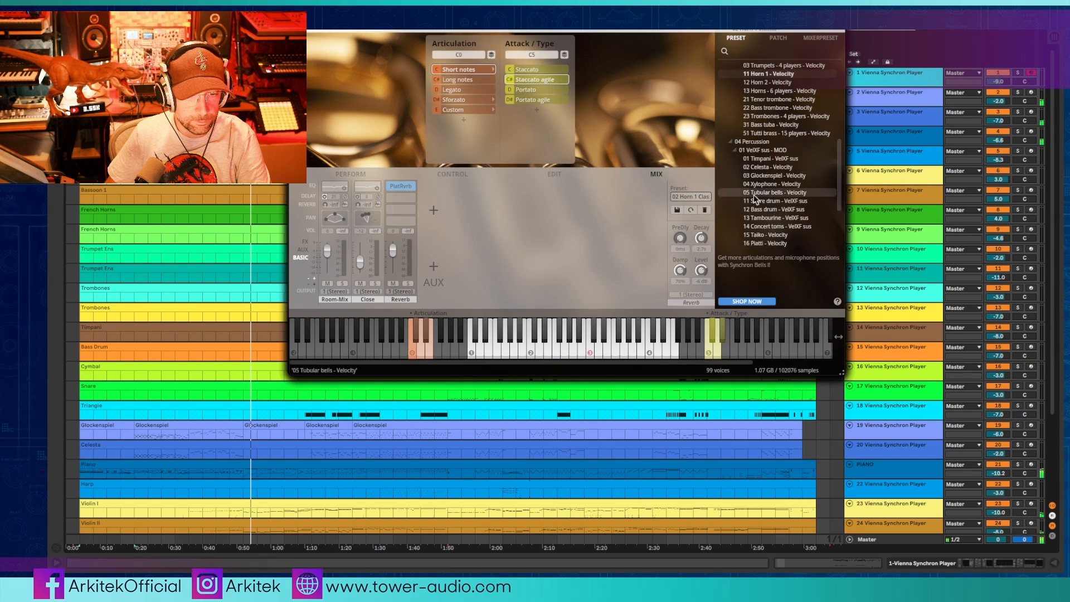
pyautogui.scroll(2, 750, 190)
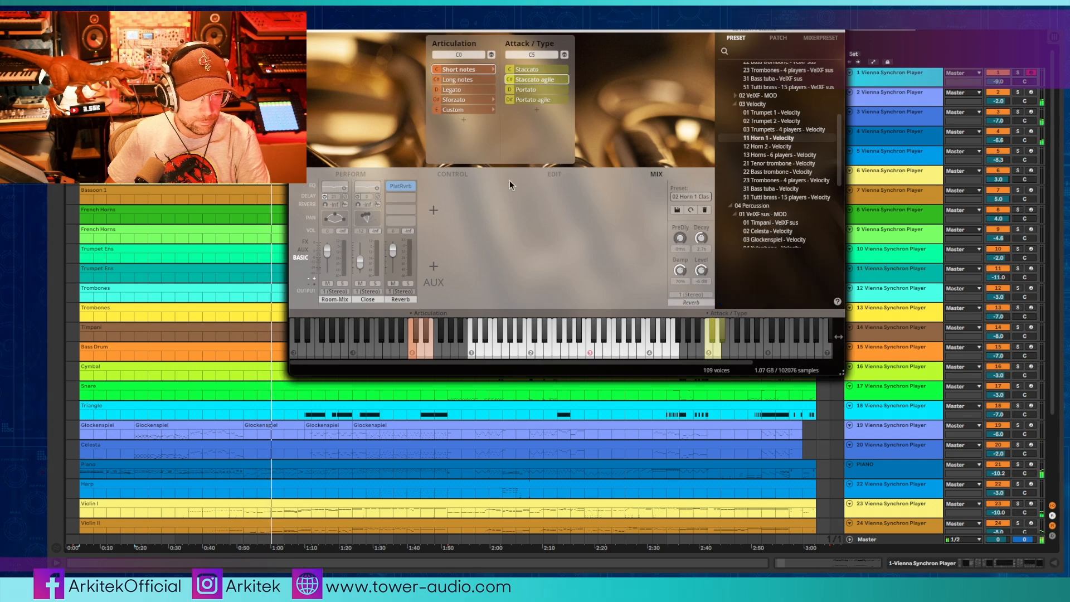
pyautogui.click(351, 174)
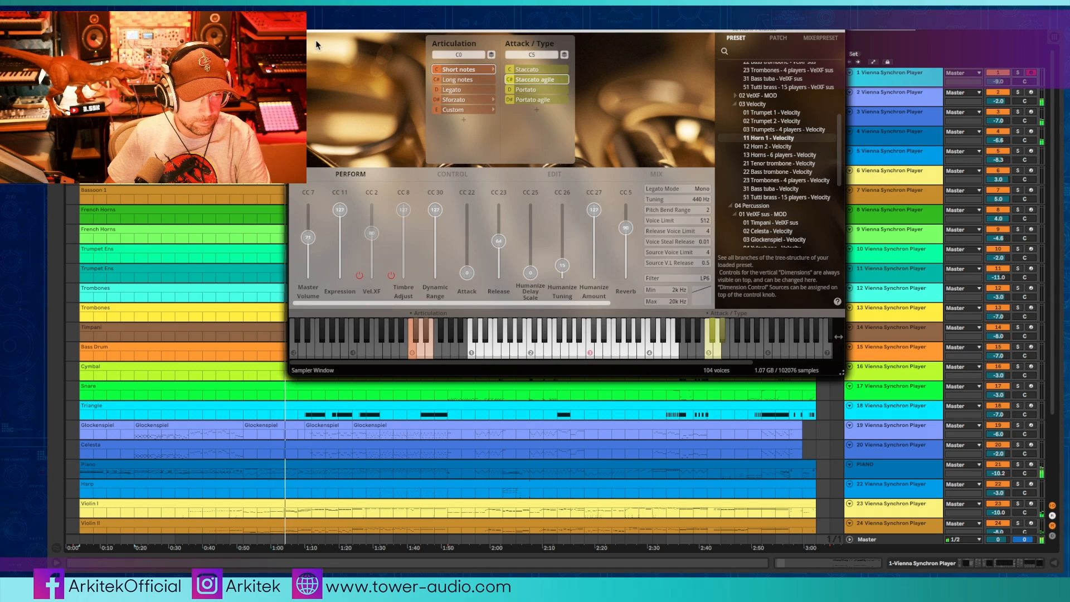
pyautogui.click(295, 34)
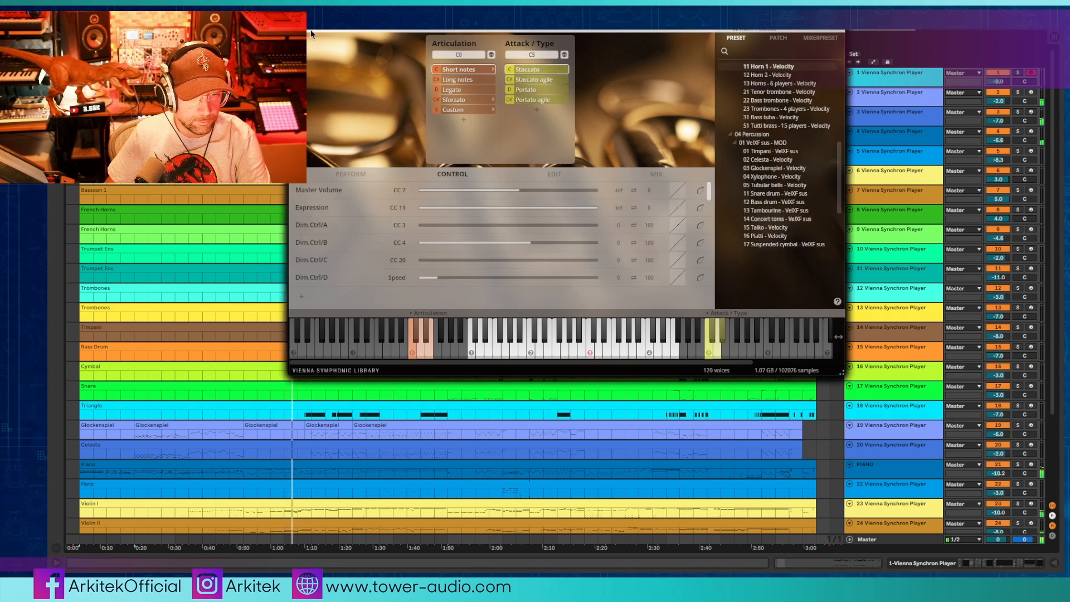
pyautogui.scroll(3, 758, 179)
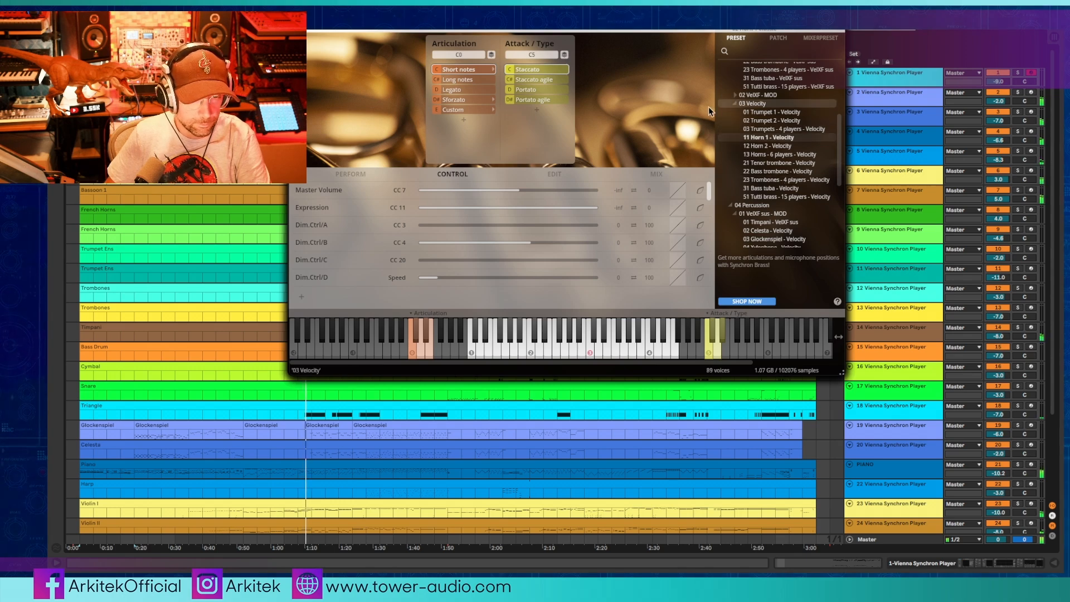
pyautogui.click(357, 173)
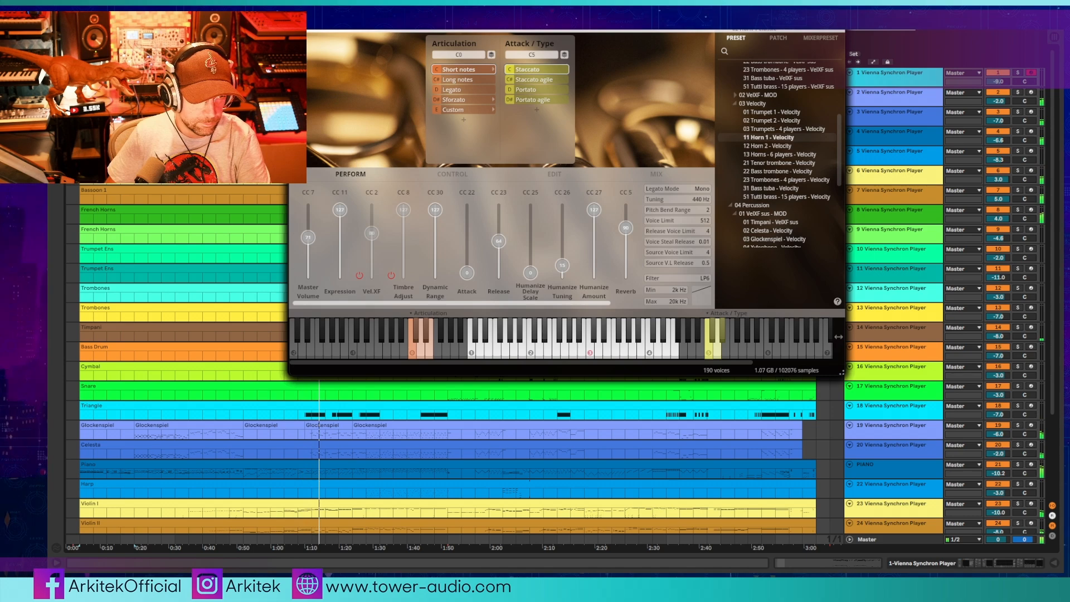
pyautogui.click(297, 17)
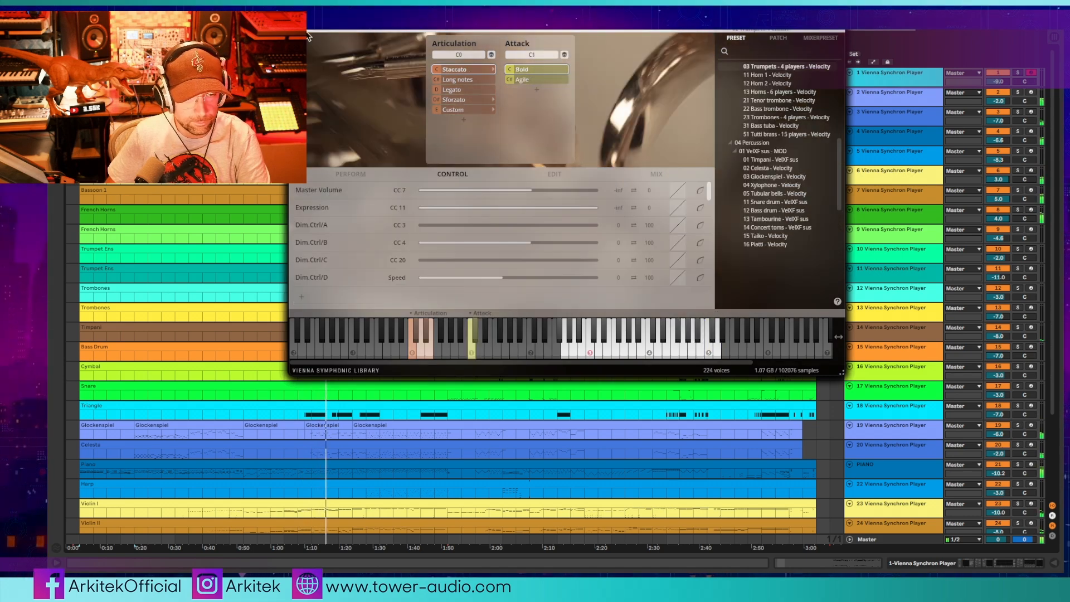
# Step: Review the Trumpets - 4 players, Tenor trombone and Trombones - 4 players velocity presets, closing each window
pyautogui.scroll(3, 799, 194)
pyautogui.scroll(3, 798, 194)
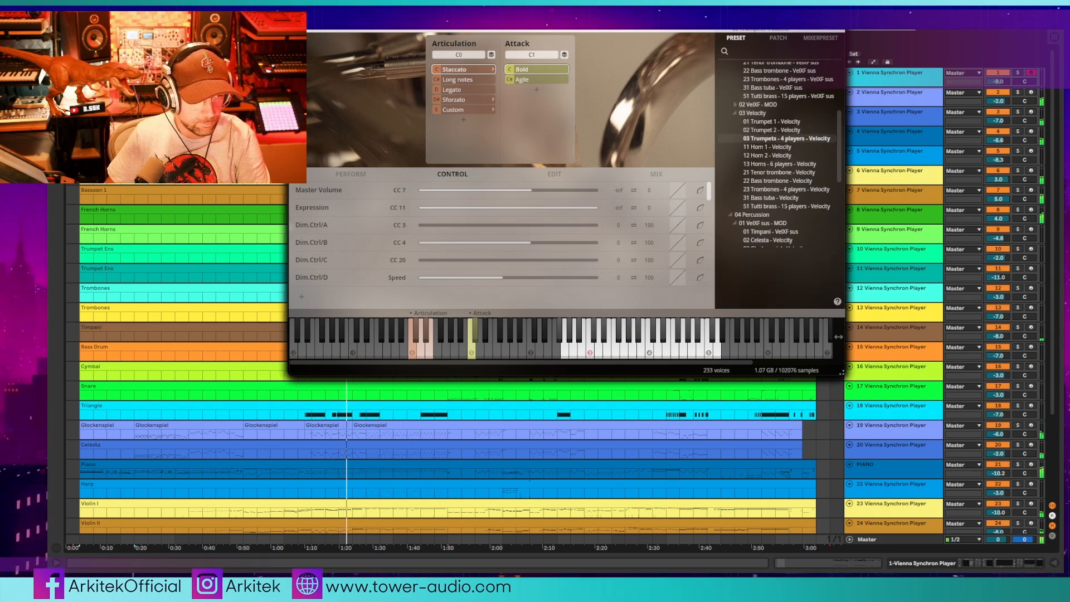
pyautogui.click(297, 16)
pyautogui.scroll(4, 731, 117)
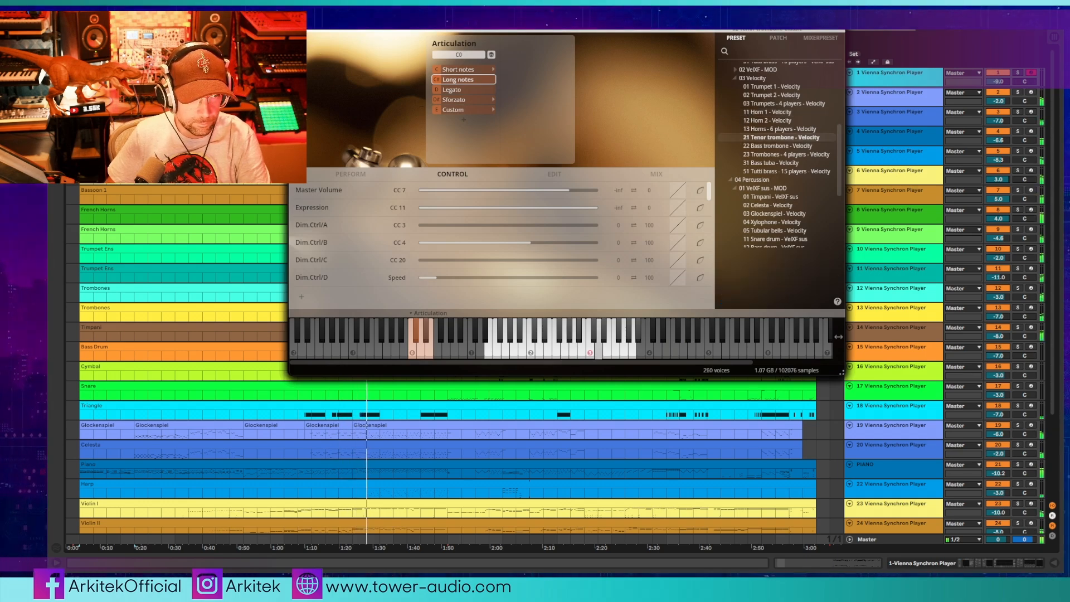
pyautogui.click(290, 54)
pyautogui.scroll(4, 733, 142)
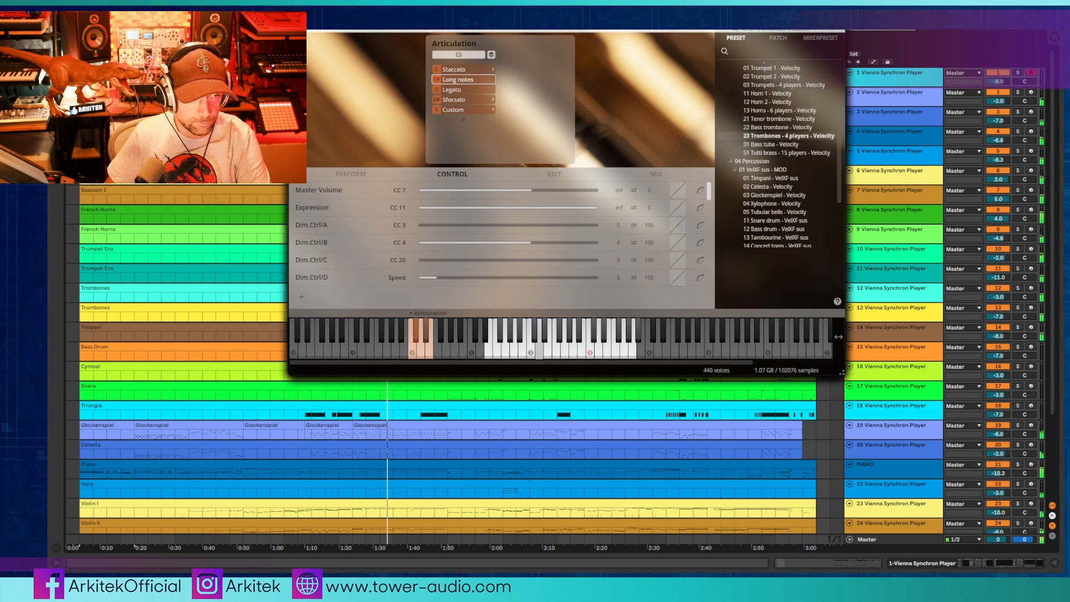
pyautogui.click(296, 24)
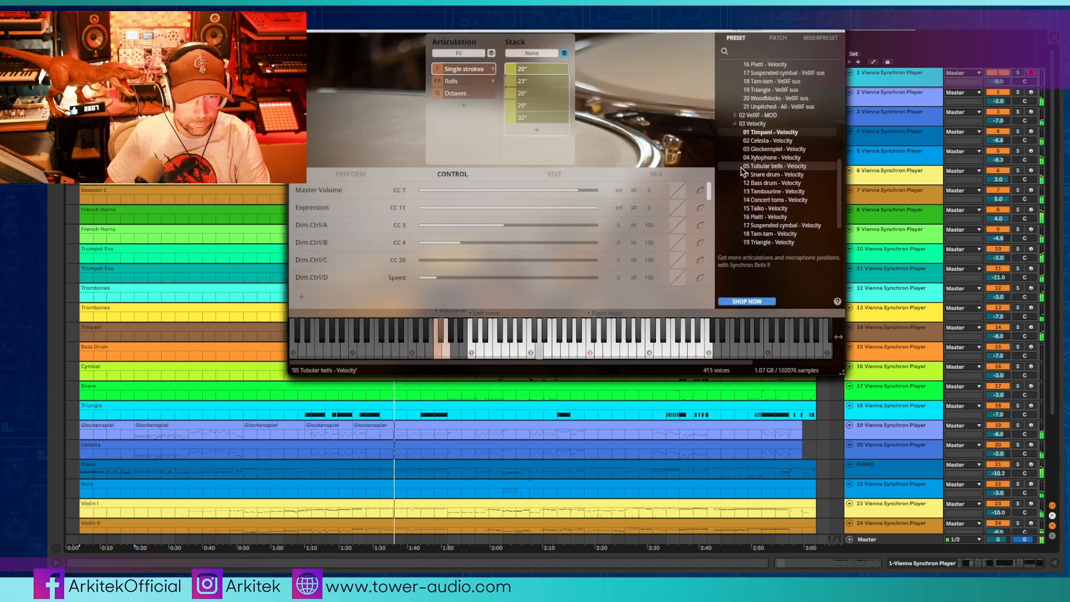
# Step: Check the Timpani velocity preset, close its window, and examine the Bass drum's mix, edit and performance settings
pyautogui.scroll(1, 743, 170)
pyautogui.click(735, 136)
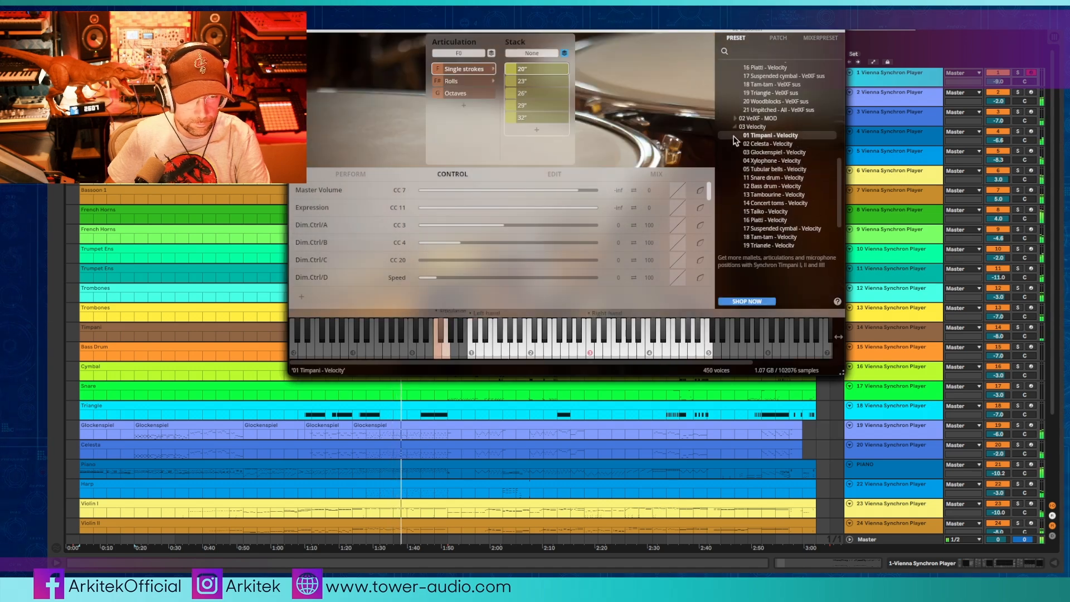
pyautogui.click(296, 25)
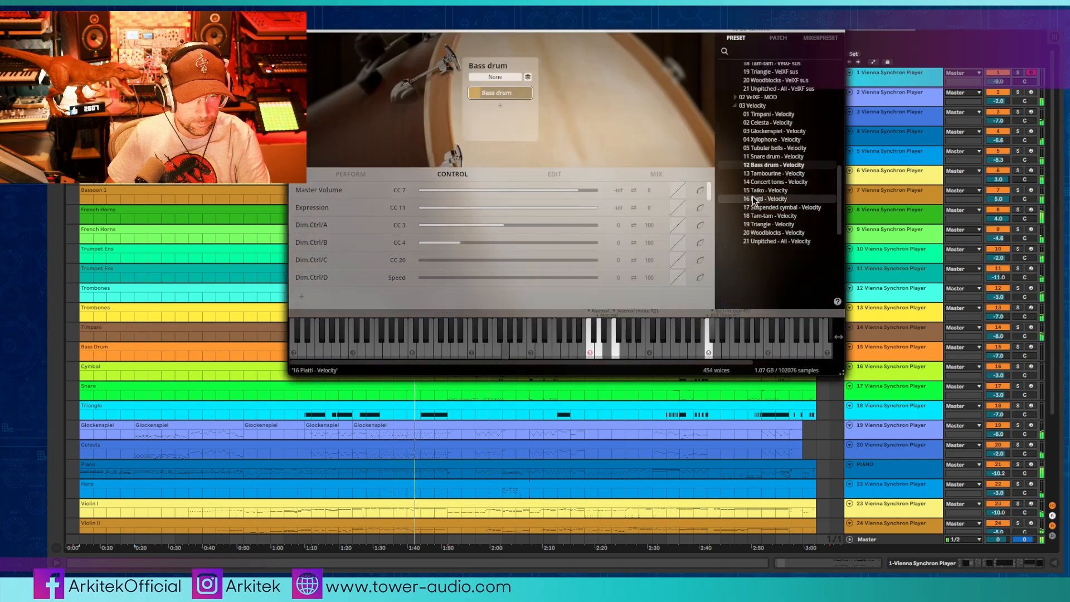
pyautogui.click(651, 174)
pyautogui.click(559, 178)
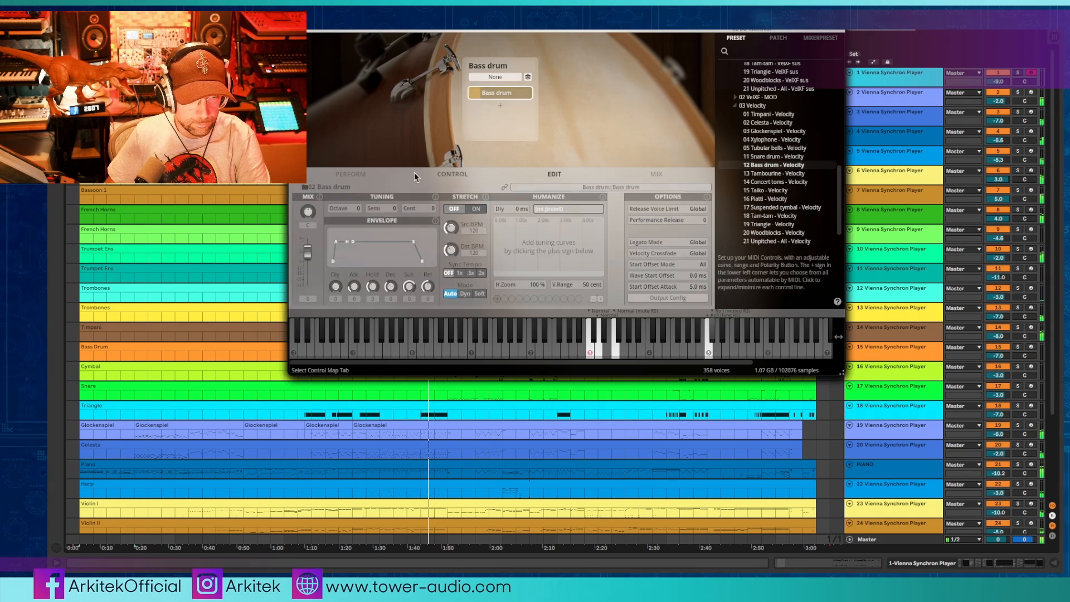
pyautogui.click(366, 176)
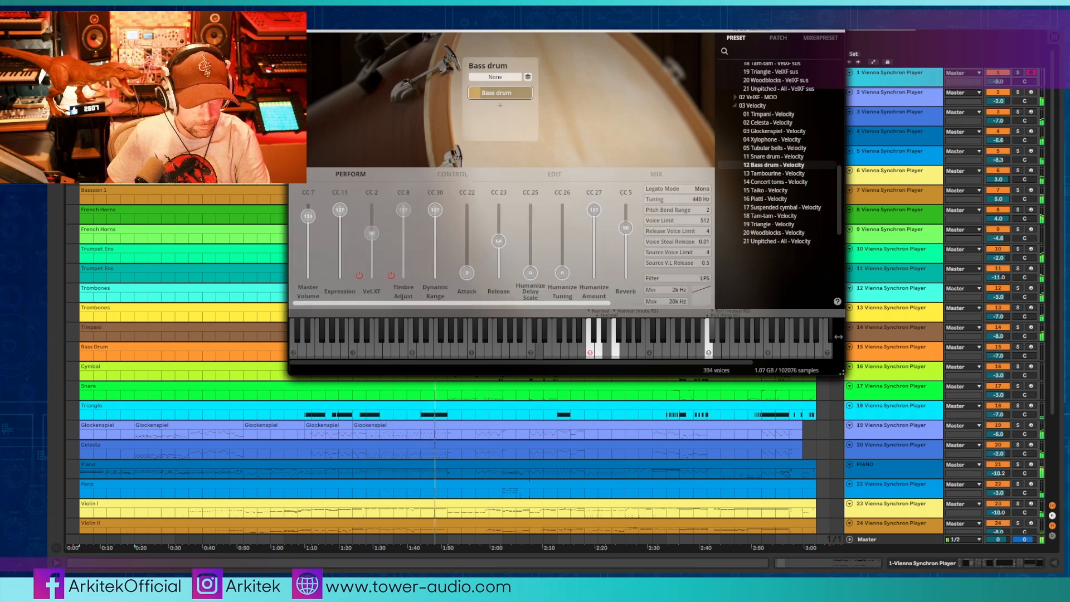
# Step: Review the velocity presets of the Suspended cymbal, Snare drum, Triangle, Glockenspiel and Celesta during playback
pyautogui.doubleClick(780, 207)
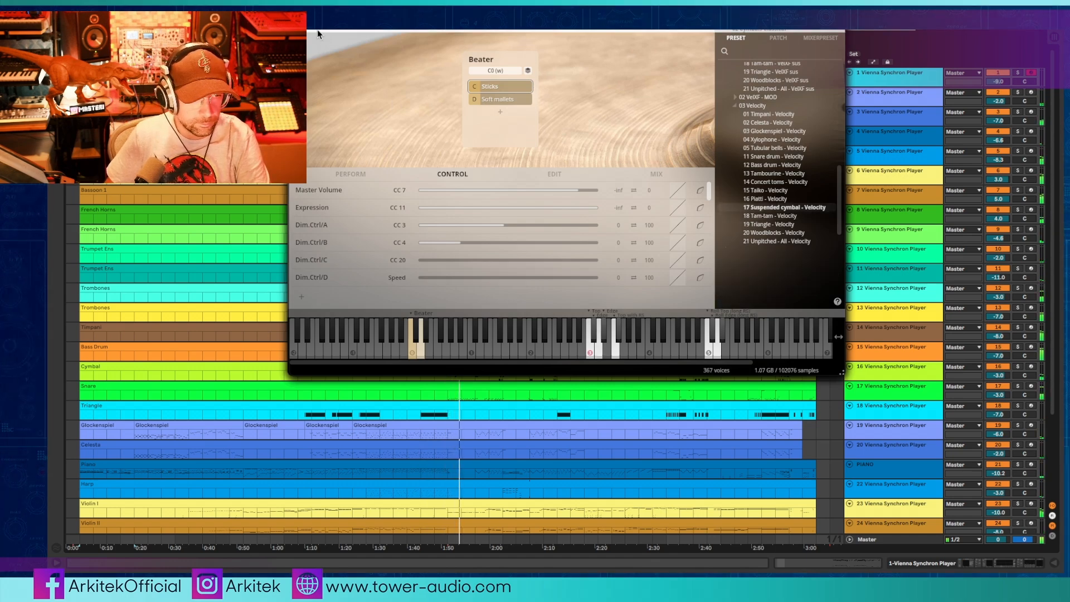
pyautogui.doubleClick(738, 156)
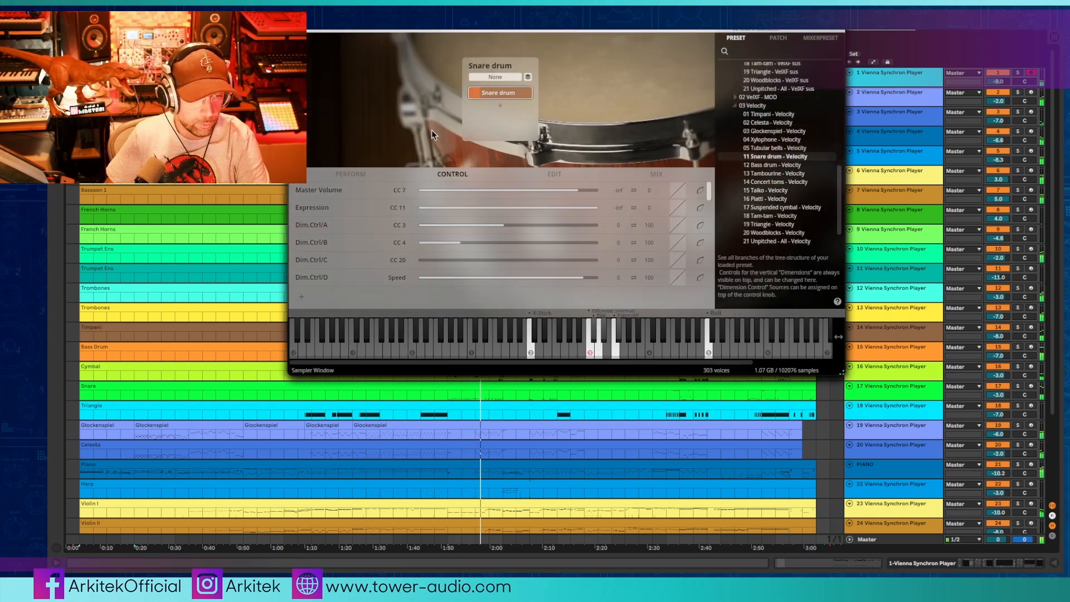
pyautogui.doubleClick(761, 224)
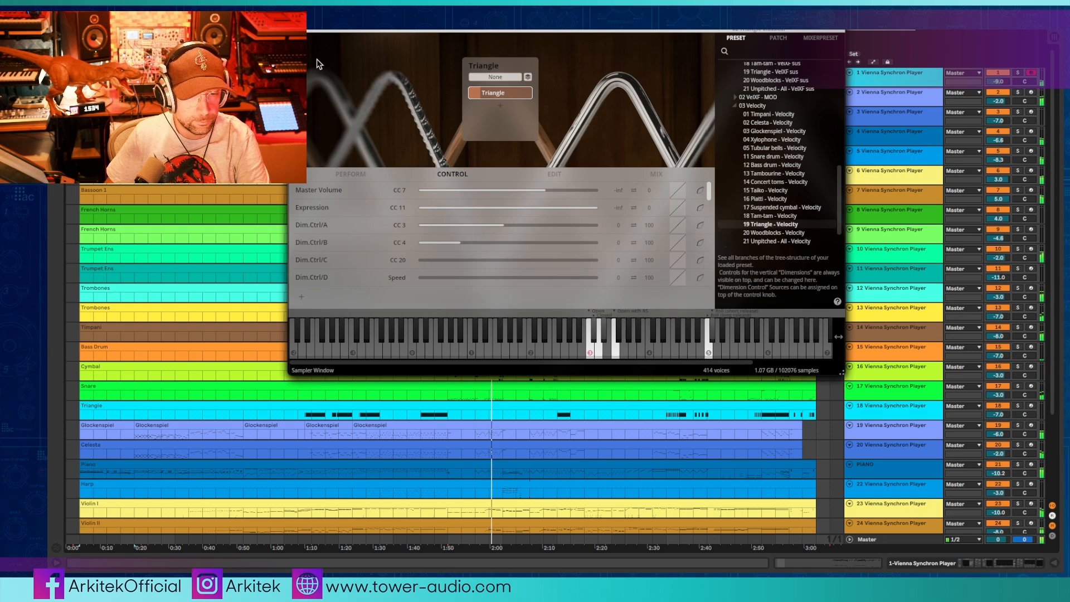
pyautogui.scroll(-1, 737, 172)
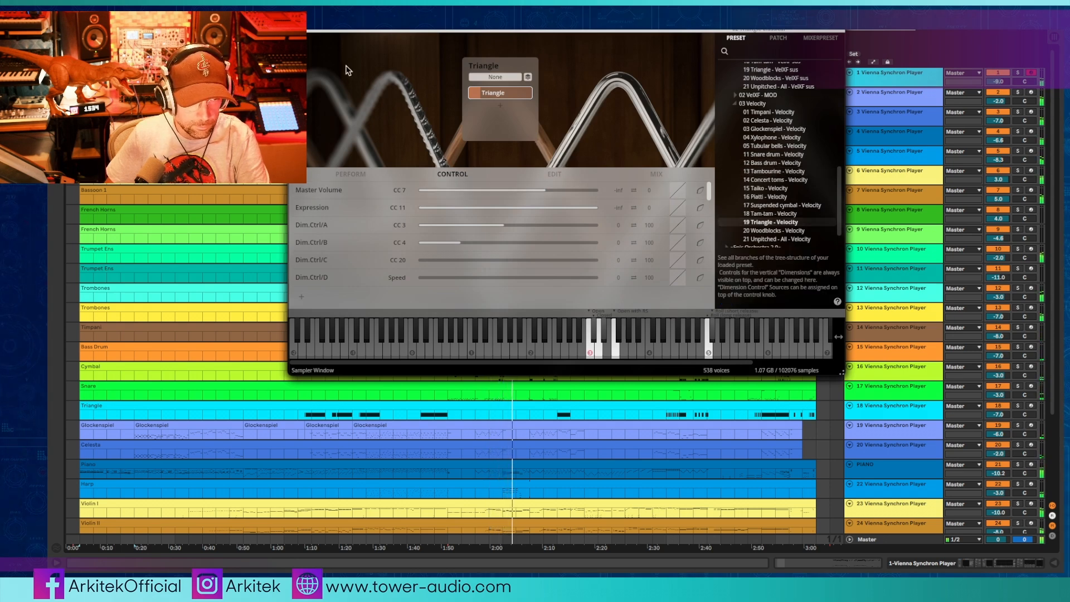
pyautogui.doubleClick(733, 129)
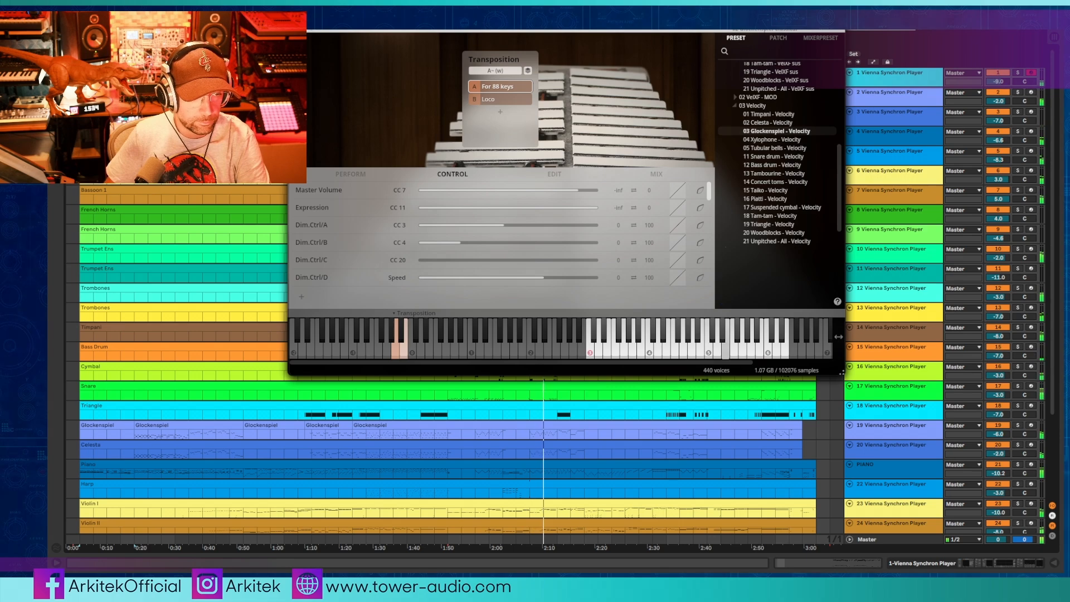
pyautogui.doubleClick(729, 123)
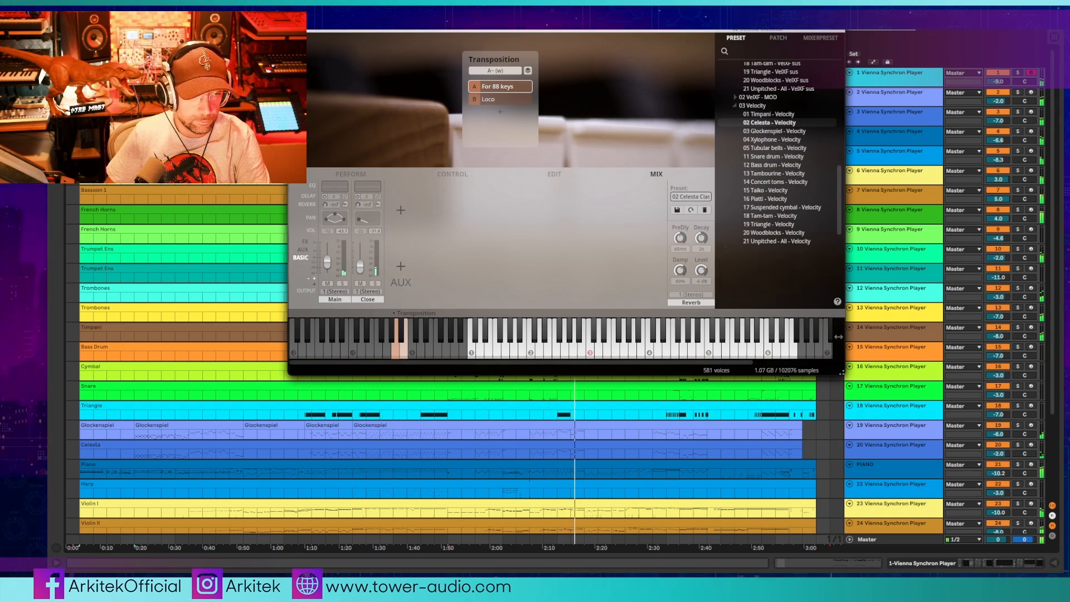
# Step: Close the Celesta window and review the velocity presets for Harp, 1st and 2nd Violins, Violas, Violoncellos and Double basses
pyautogui.press('super+w')
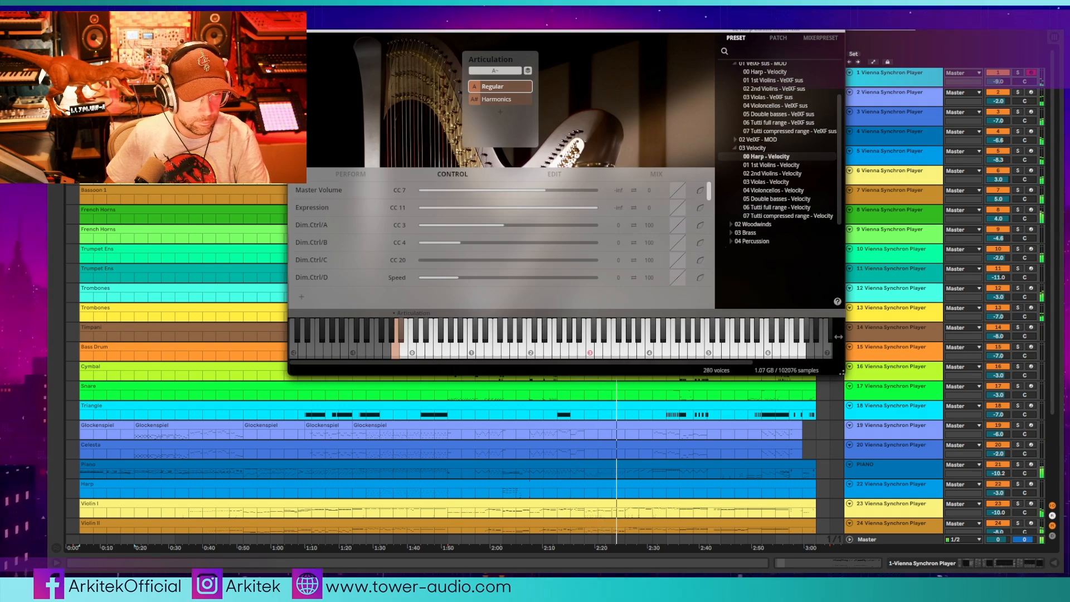
pyautogui.press('super+w')
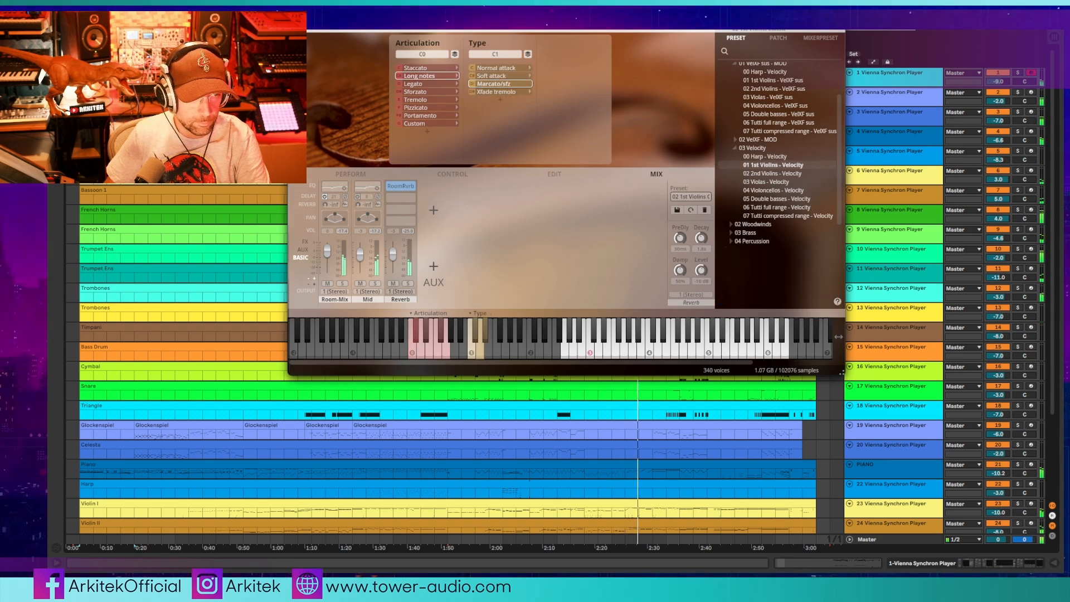
pyautogui.press('super+w')
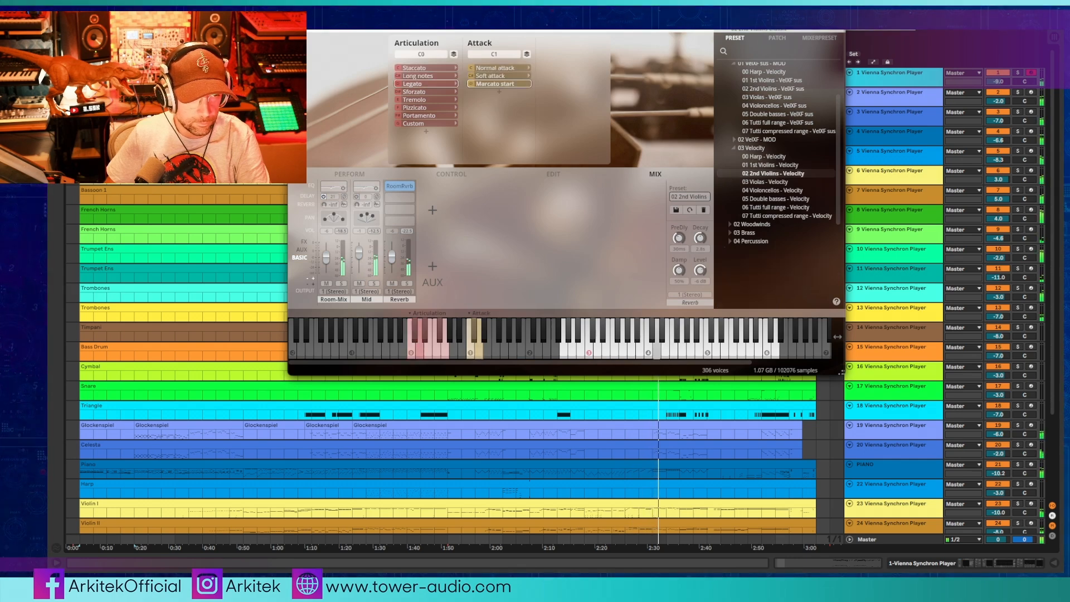
pyautogui.press('super+w')
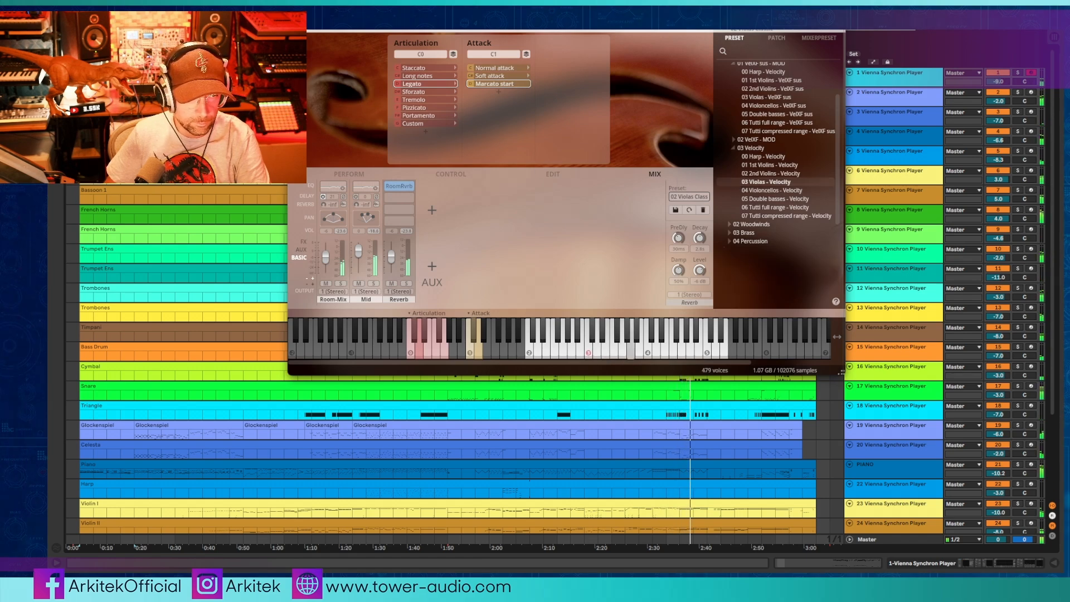
pyautogui.doubleClick(750, 190)
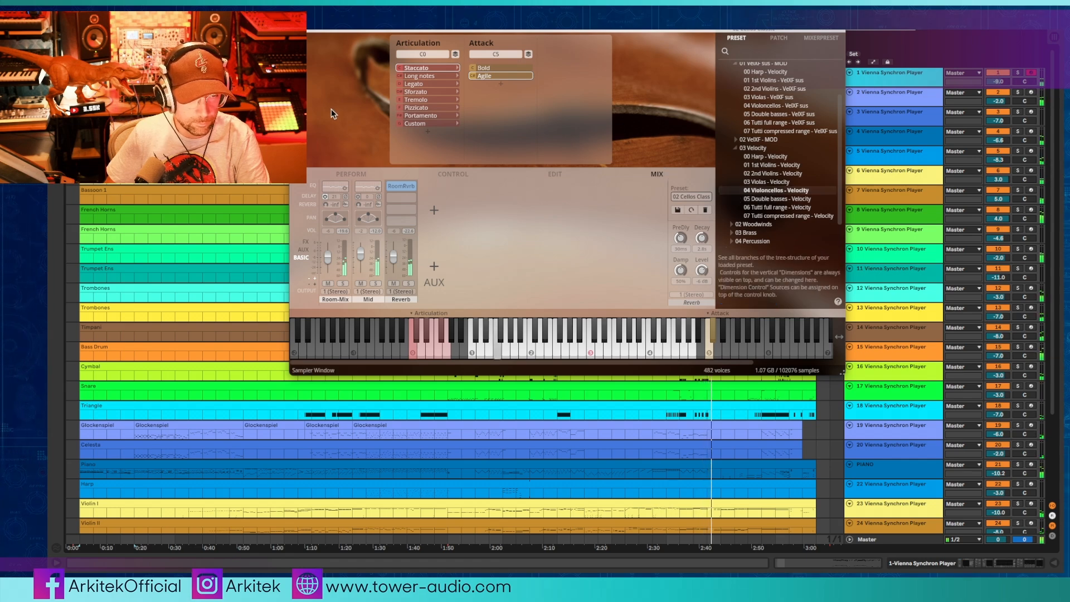
pyautogui.doubleClick(775, 198)
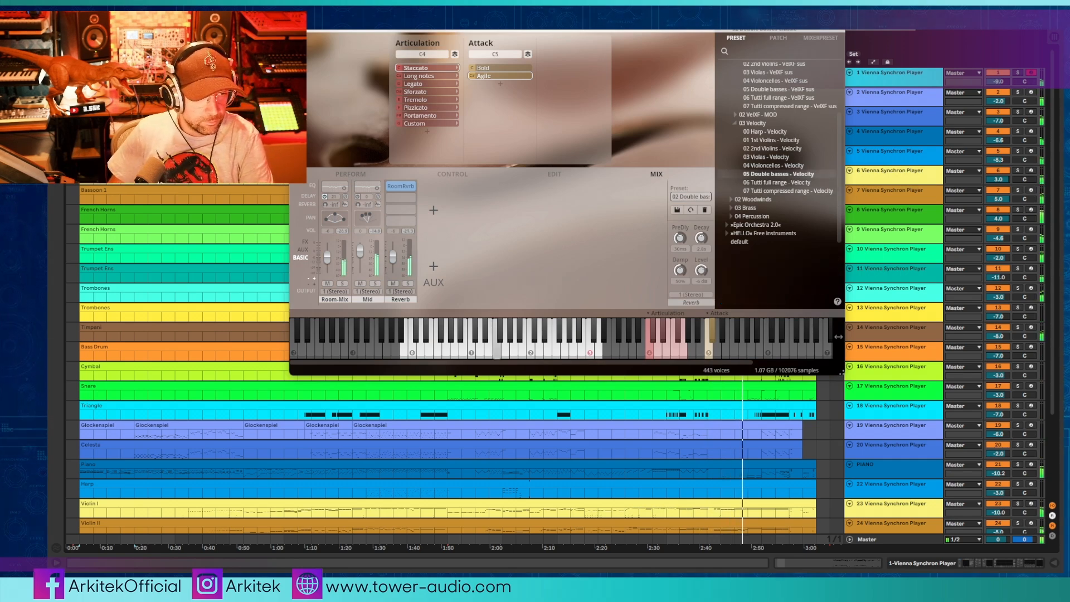
# Step: Close the Double basses window and solo the Piano track 28 at the end of the track list
pyautogui.click(295, 12)
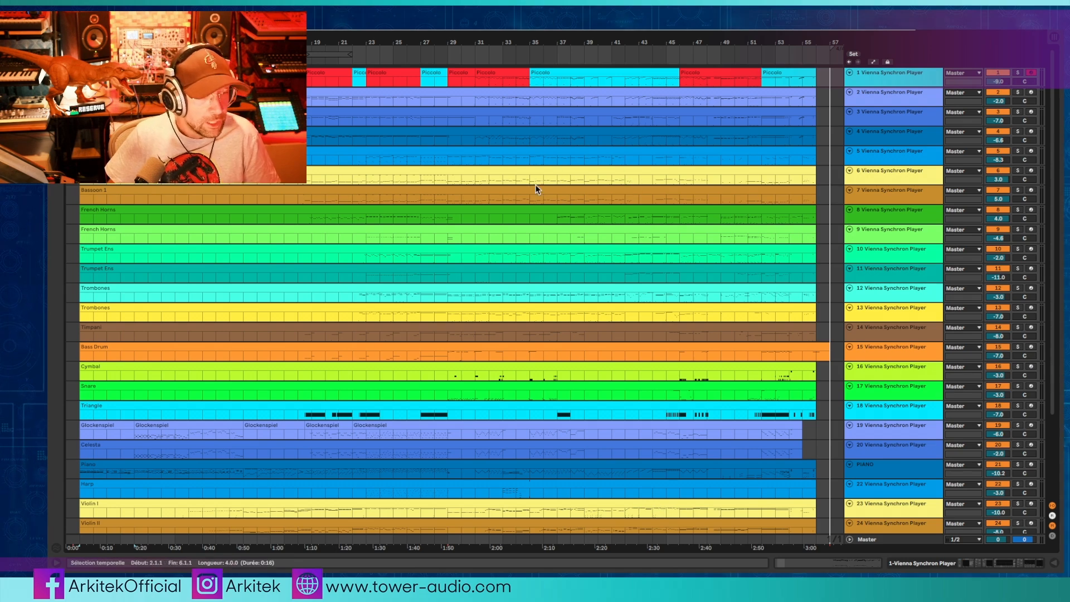
pyautogui.scroll(-5, 536, 190)
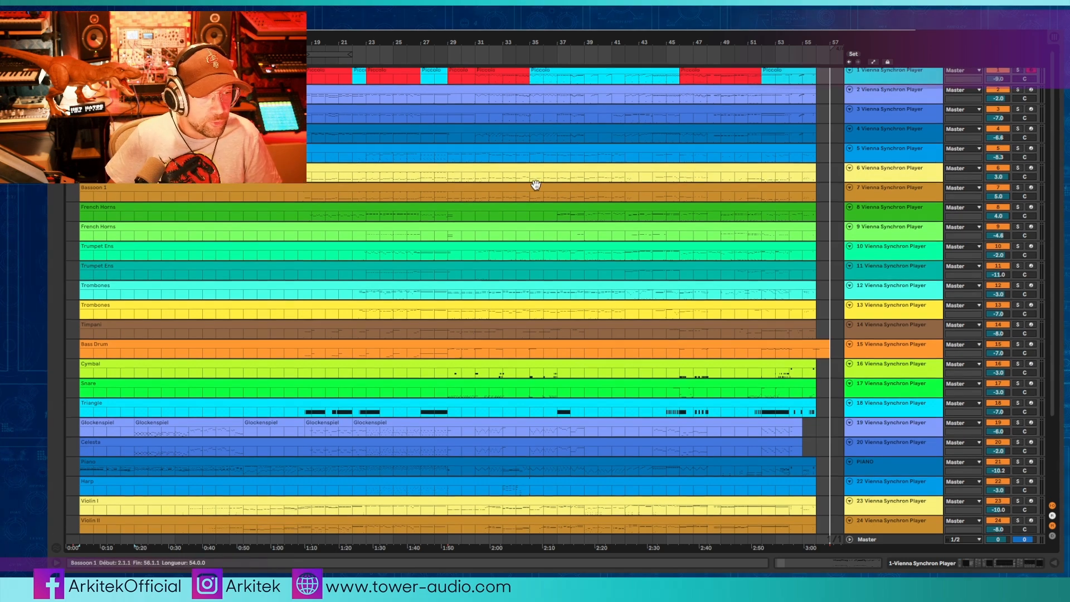
pyautogui.scroll(1, 539, 193)
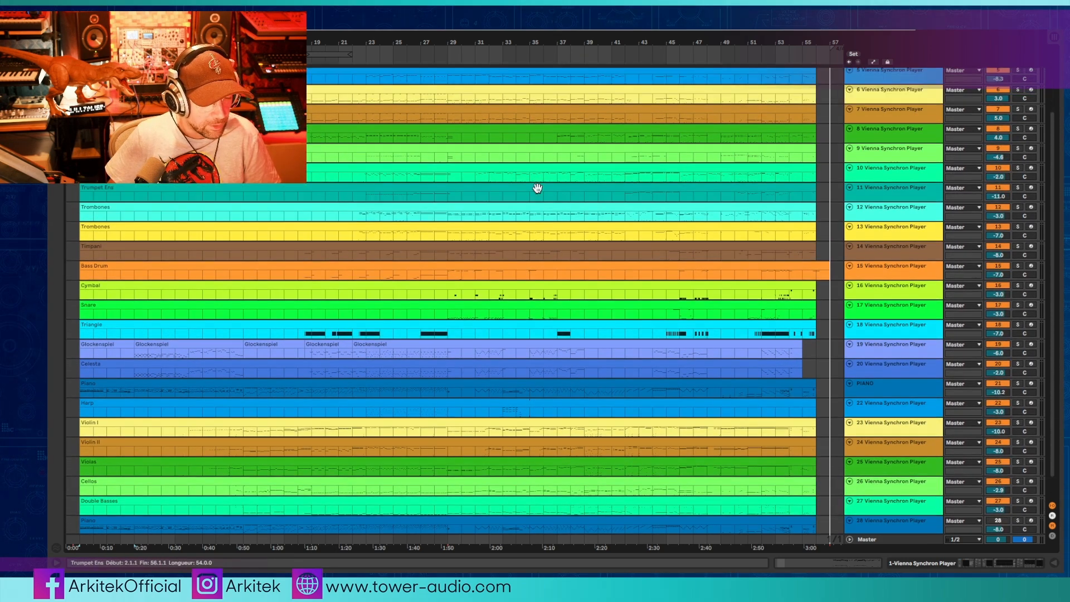
pyautogui.scroll(-1, 538, 192)
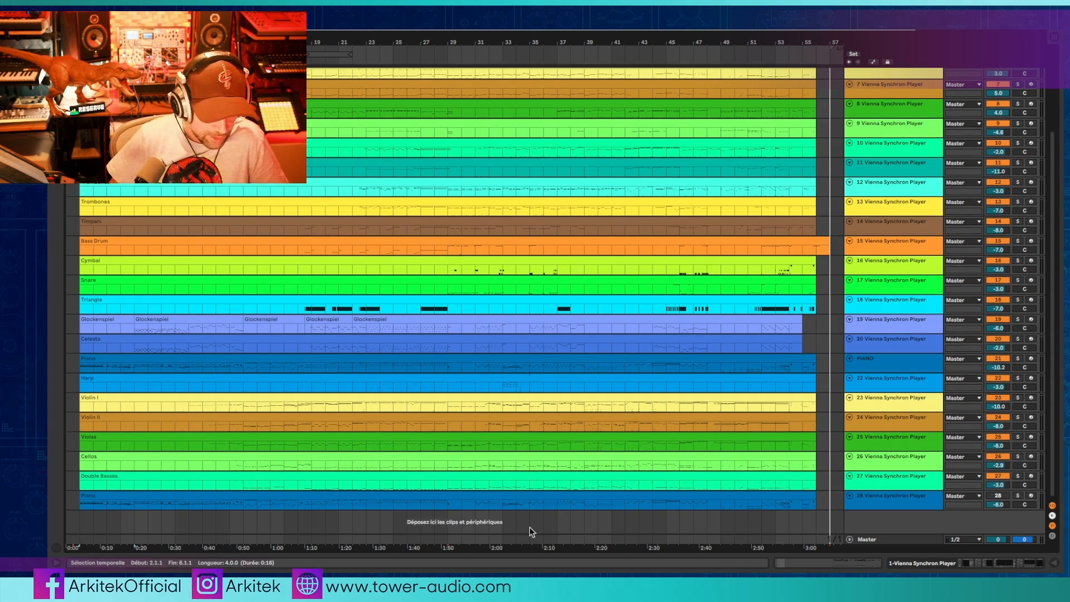
pyautogui.click(888, 497)
pyautogui.click(1017, 496)
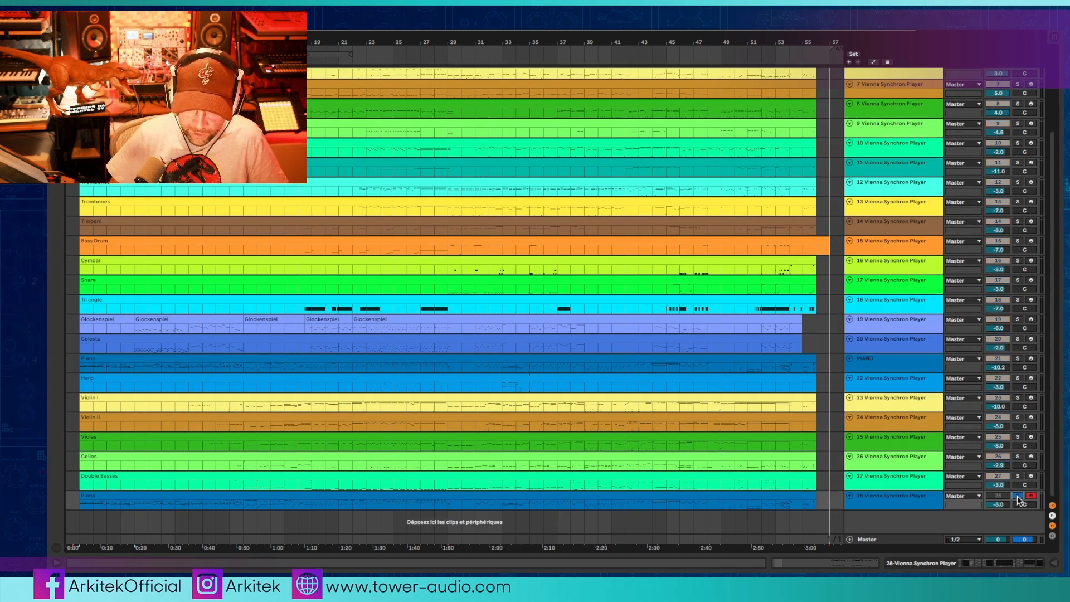
# Step: Show track 28's device chain and open its Synchron Player to examine the 01 Soft Imperial preset
pyautogui.click(895, 501)
pyautogui.click(1054, 565)
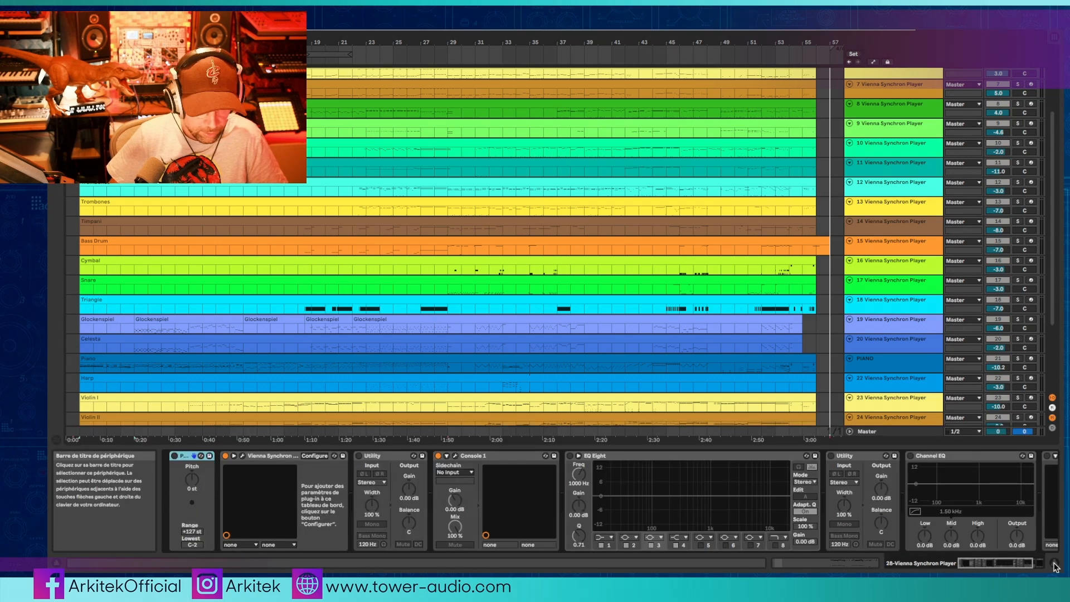
pyautogui.click(242, 456)
pyautogui.moveTo(662, 147); pyautogui.dragTo(573, 59)
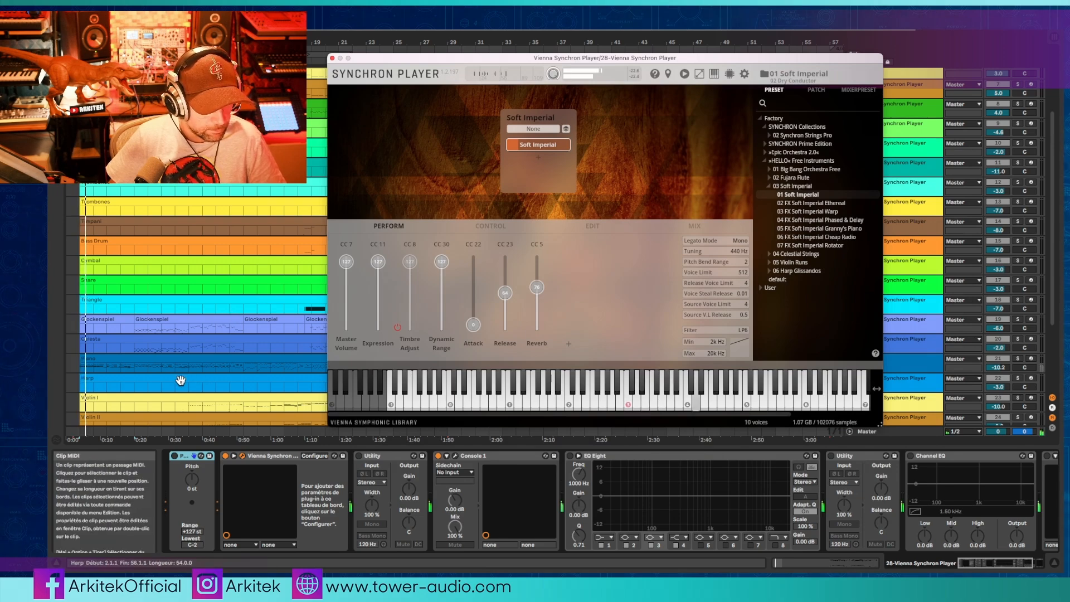
# Step: Audition the soloed piano from several positions, including bars 6 and 31, and close the Soft Imperial window
pyautogui.click(134, 365)
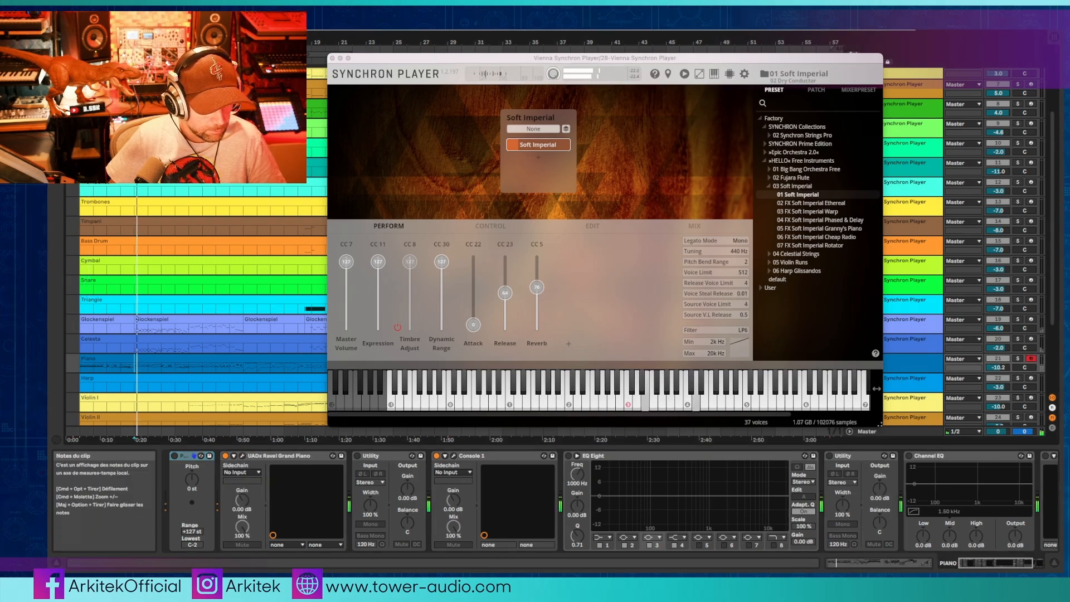
pyautogui.moveTo(536, 63); pyautogui.dragTo(705, 132)
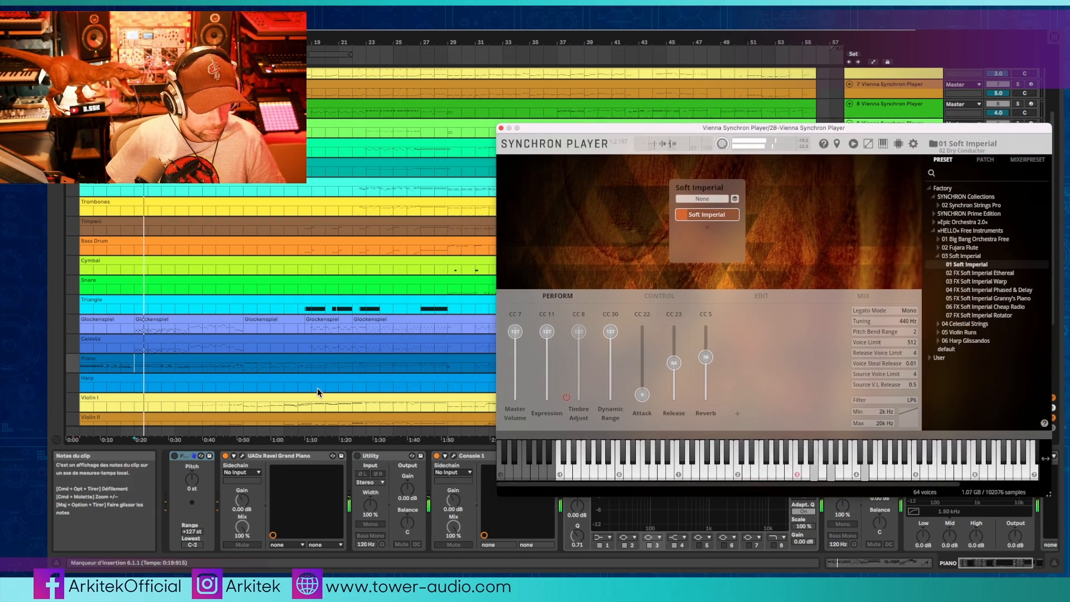
pyautogui.click(326, 366)
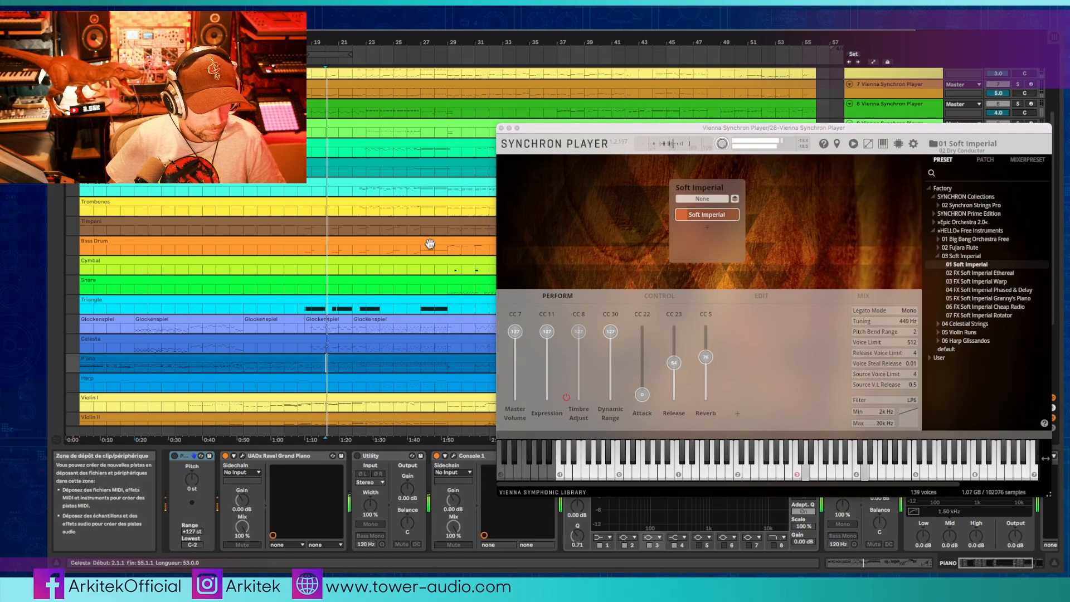
pyautogui.moveTo(601, 133); pyautogui.dragTo(670, 156)
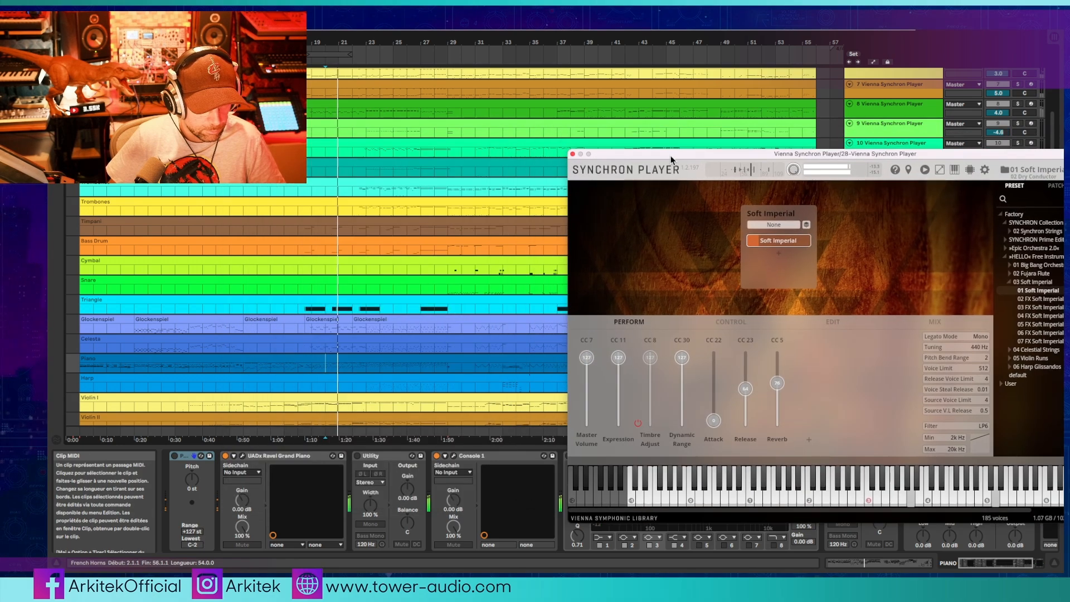
pyautogui.click(474, 369)
pyautogui.press('space')
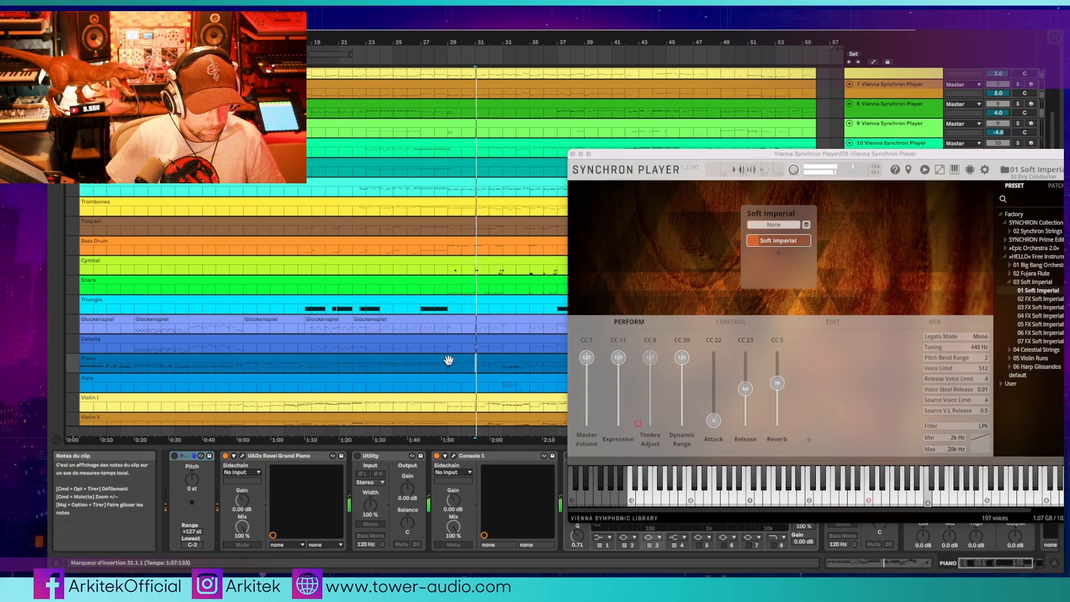
pyautogui.moveTo(637, 154); pyautogui.dragTo(357, 143)
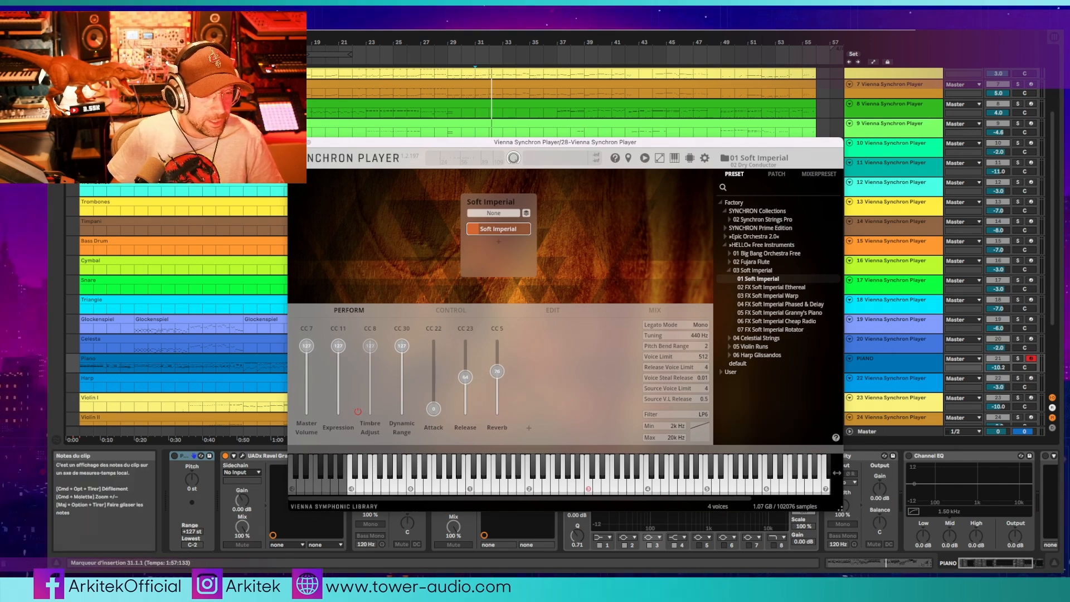
pyautogui.click(293, 142)
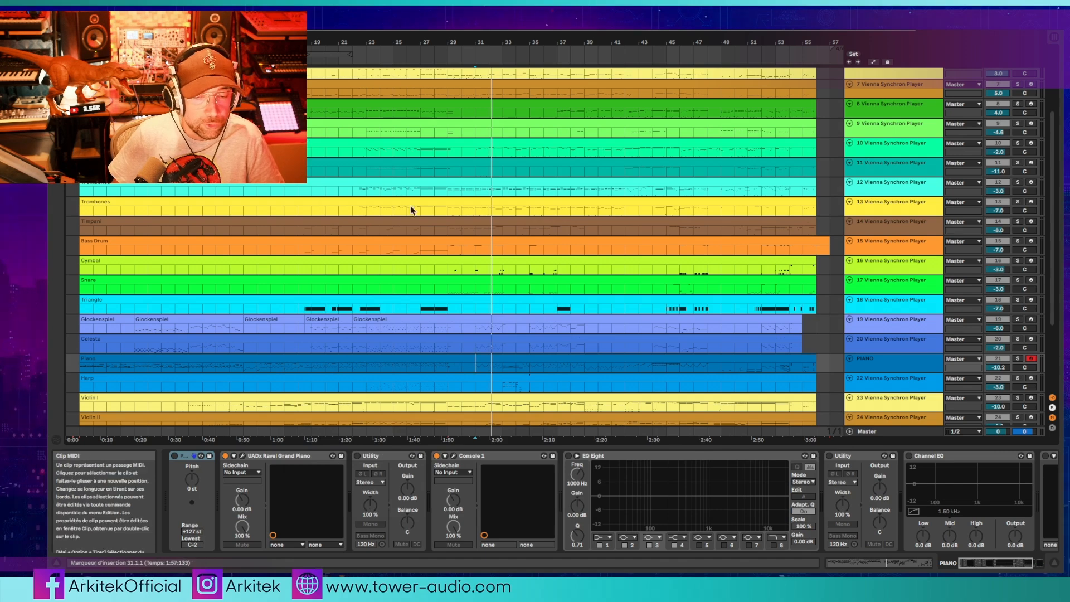
# Step: Select the red Piccolo clip spanning 18.3.1 to 22.1.1 and play that passage
pyautogui.scroll(4, 851, 175)
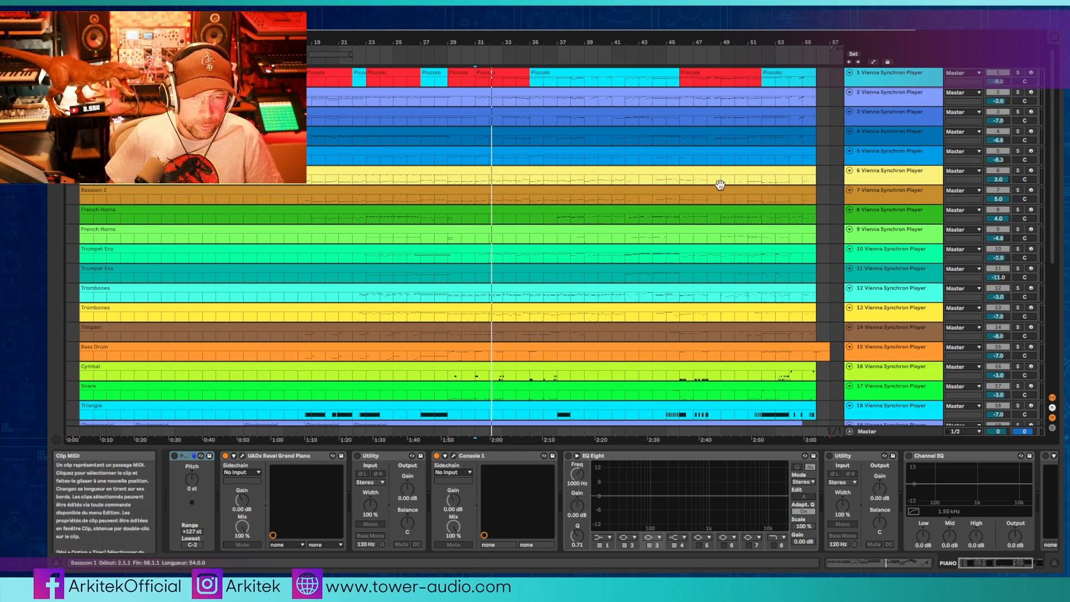
pyautogui.scroll(-1, 723, 187)
pyautogui.scroll(1, 480, 193)
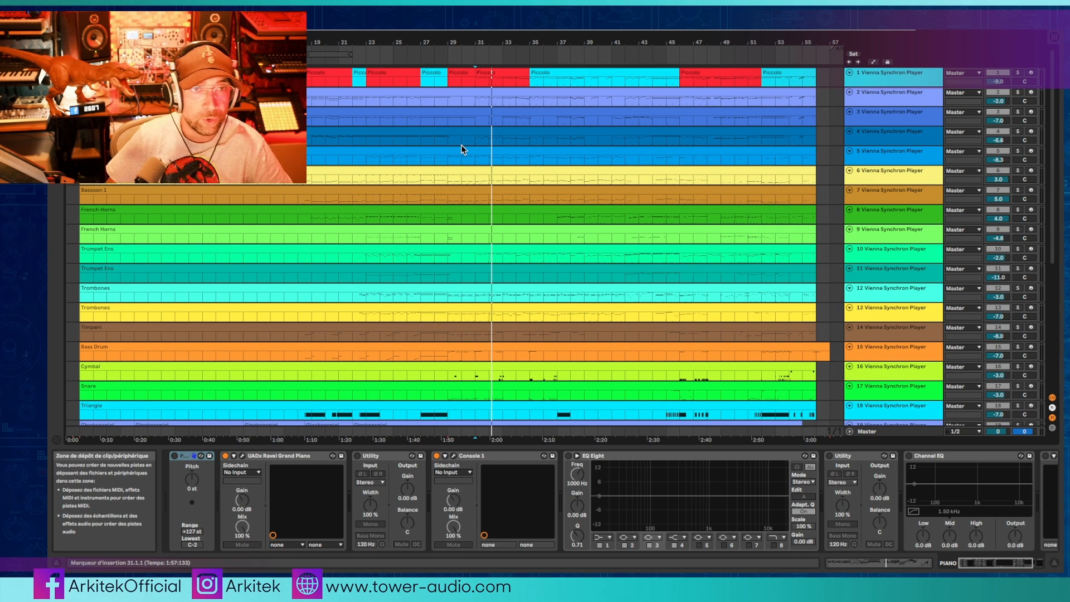
pyautogui.click(477, 100)
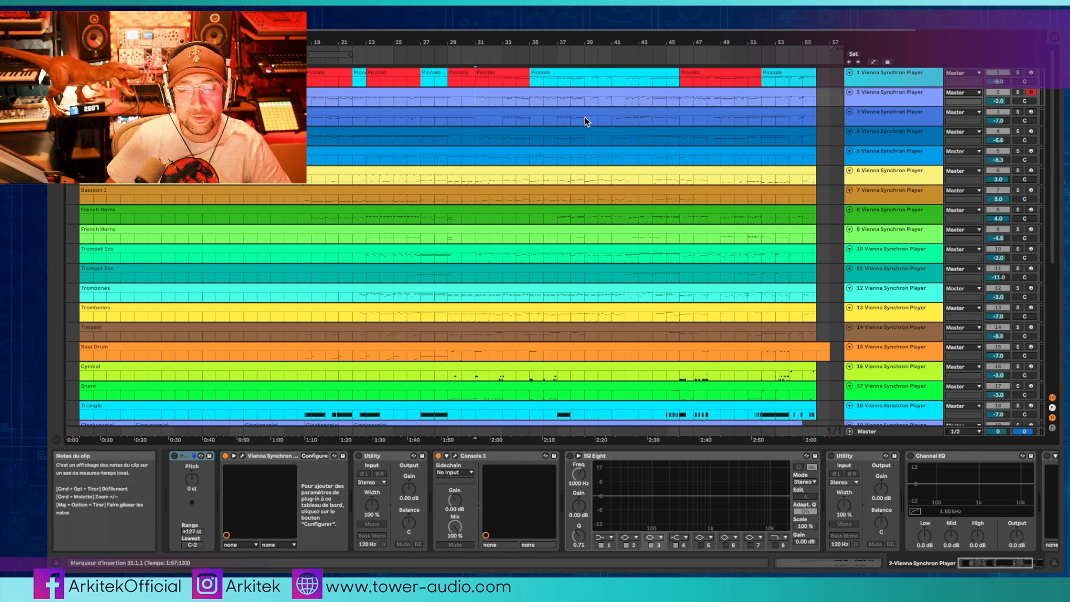
pyautogui.click(504, 74)
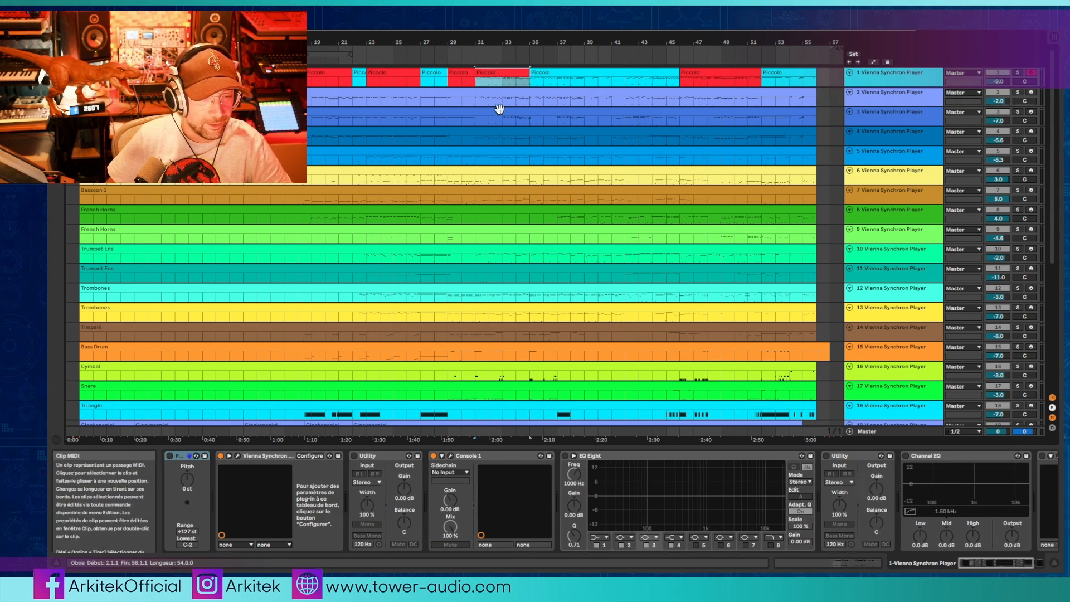
pyautogui.click(329, 85)
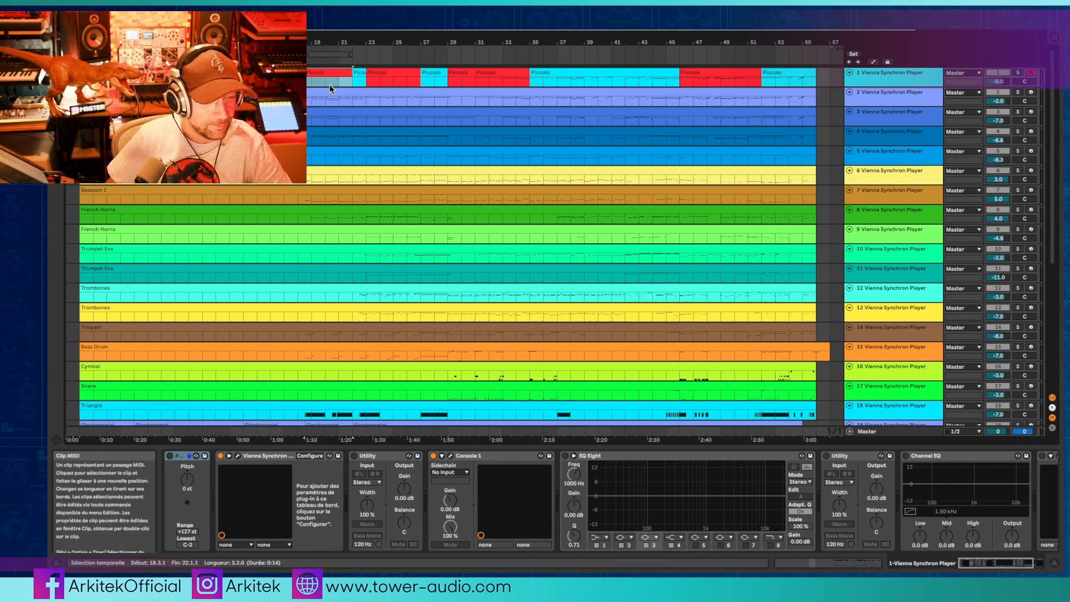
pyautogui.press('space')
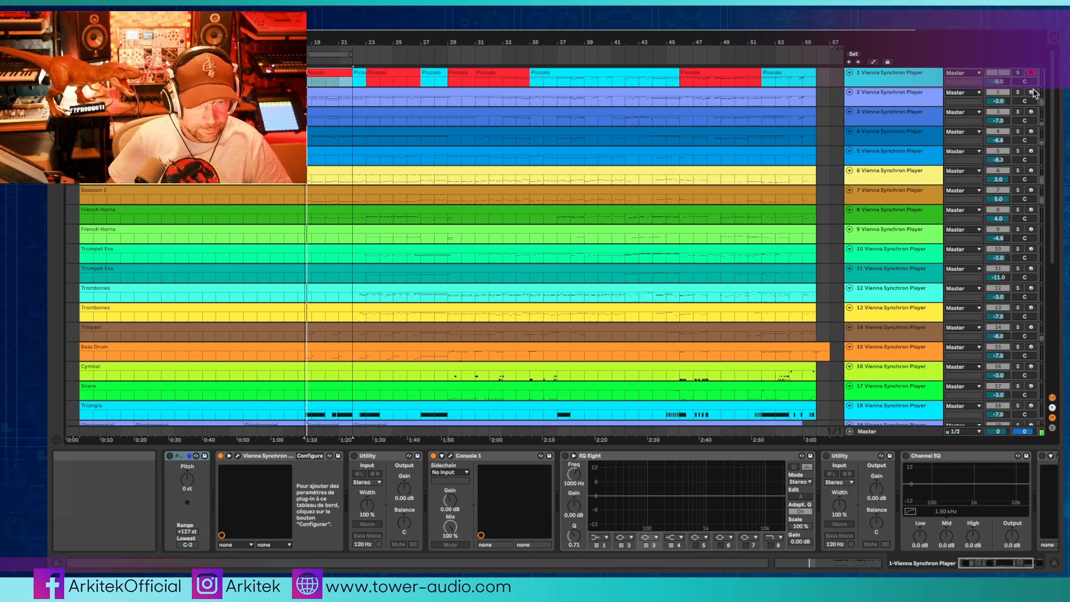
# Step: Solo the Piccolo track, switch the solo to track 2, and open its 02 Flute 1 - Velocity preset
pyautogui.click(1019, 73)
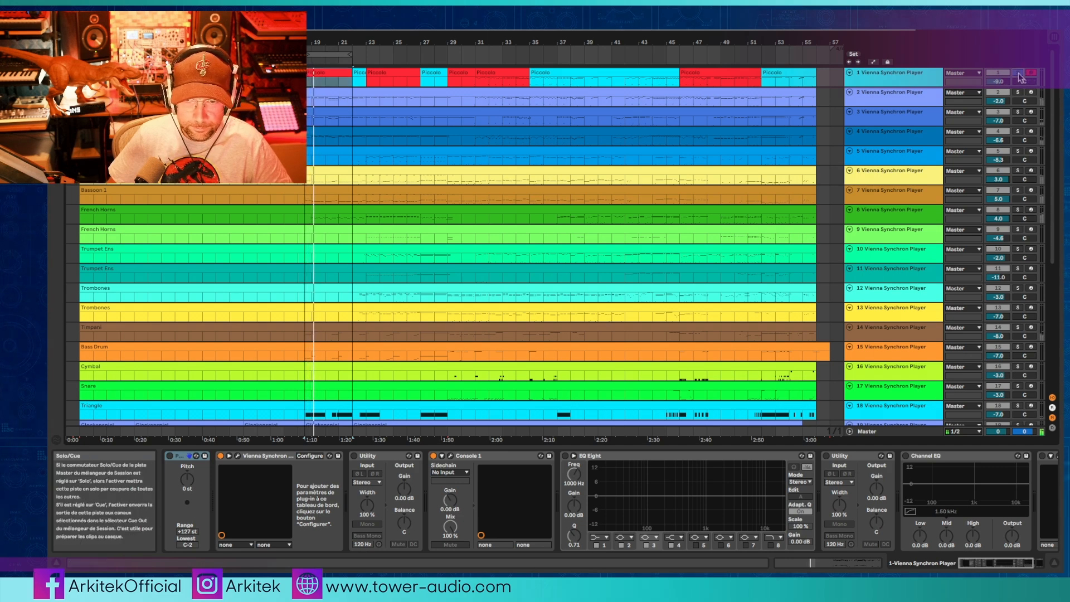
pyautogui.click(879, 94)
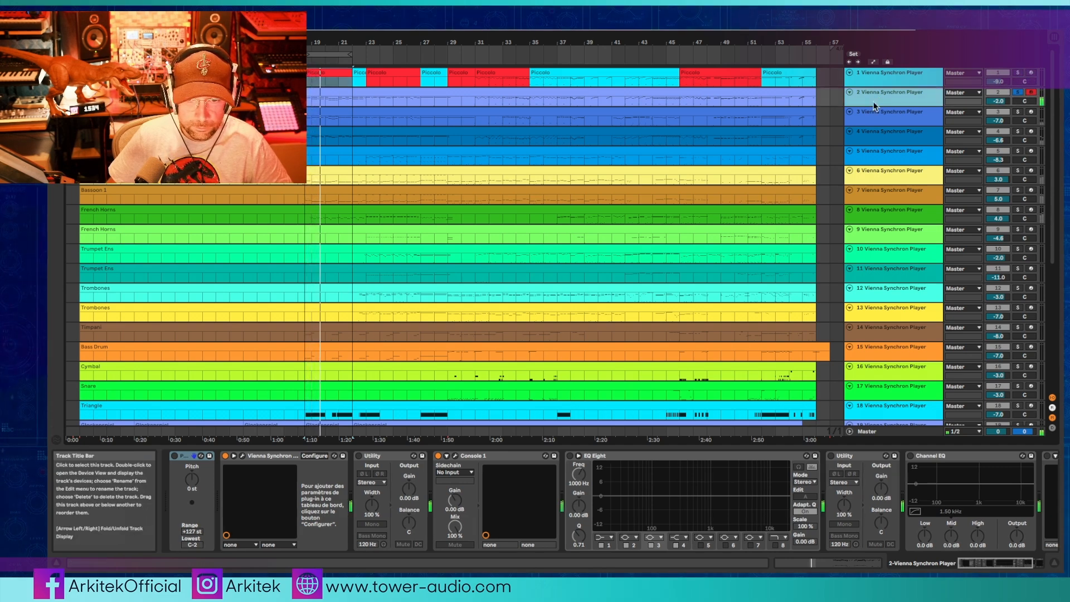
pyautogui.click(243, 457)
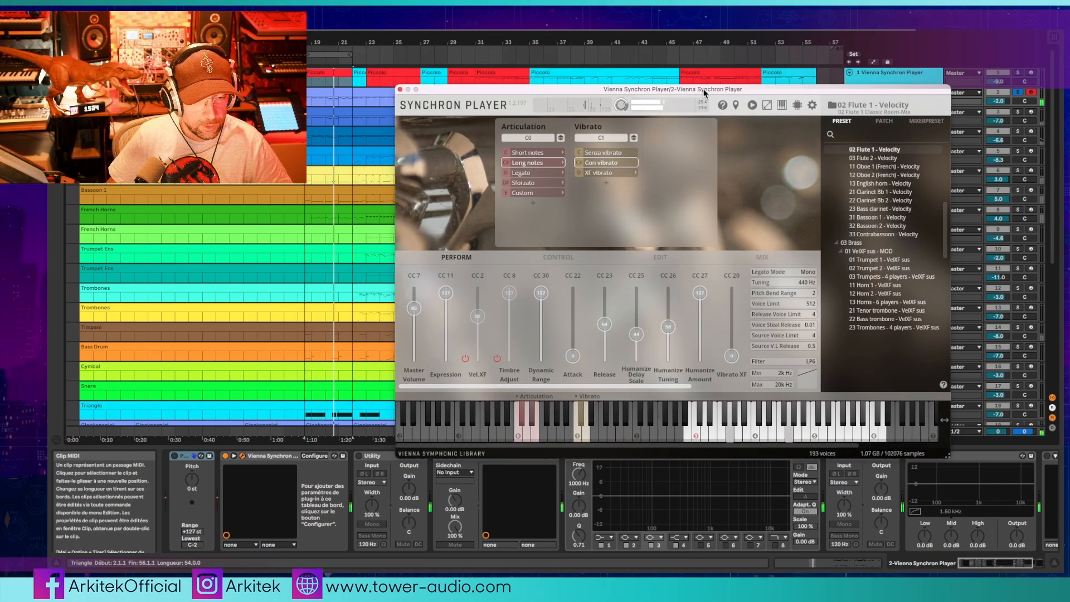
# Step: Solo the Oboe track and track 4 in turn, and review track 4's 22 Clarinet Bb 2 - Velocity preset, closing its window
pyautogui.click(1019, 112)
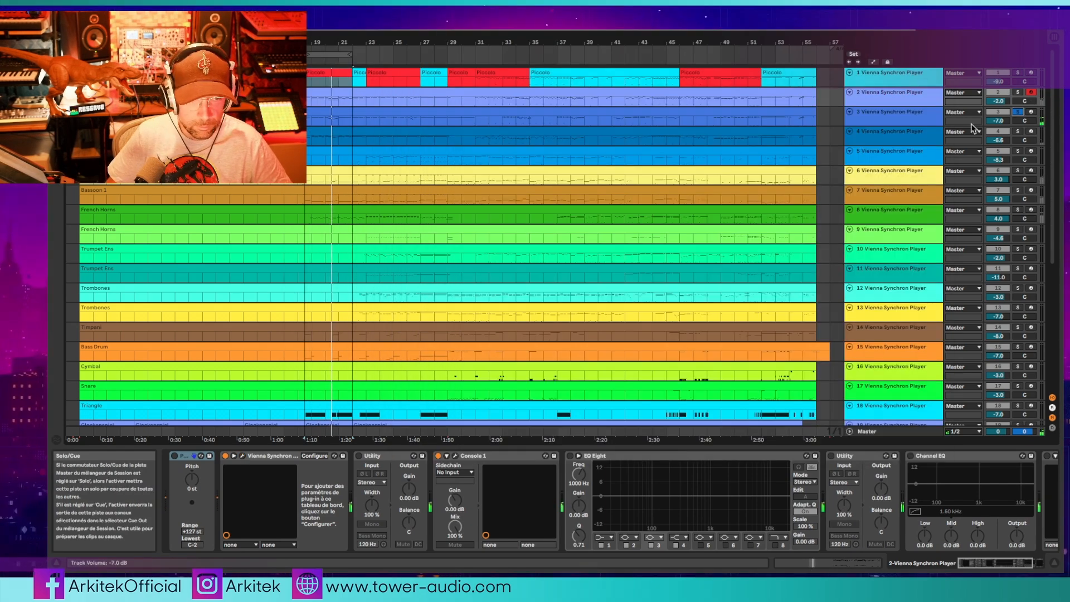
pyautogui.click(1018, 132)
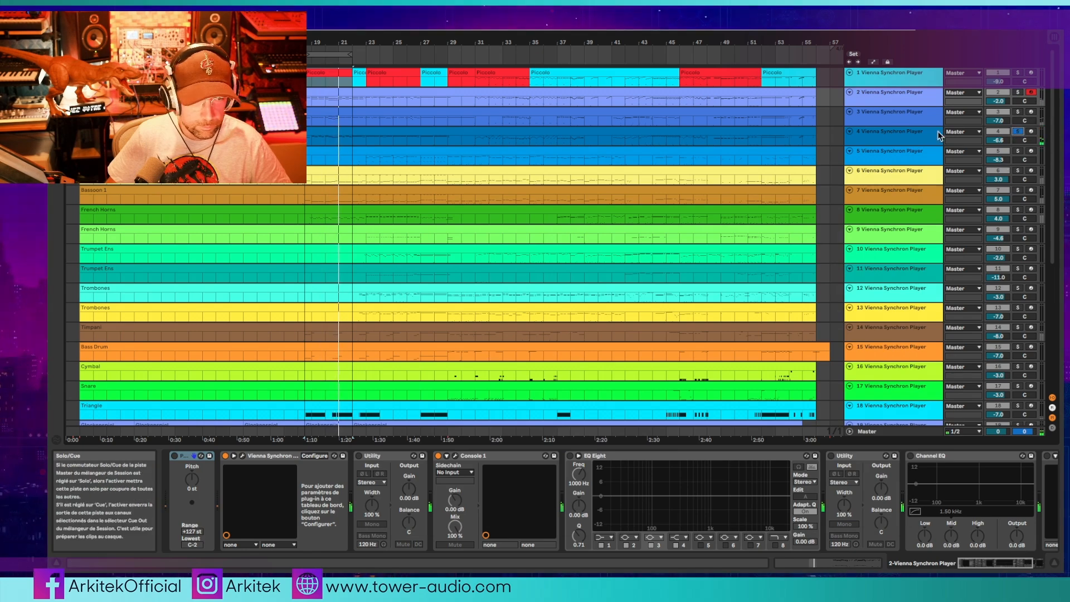
pyautogui.click(940, 135)
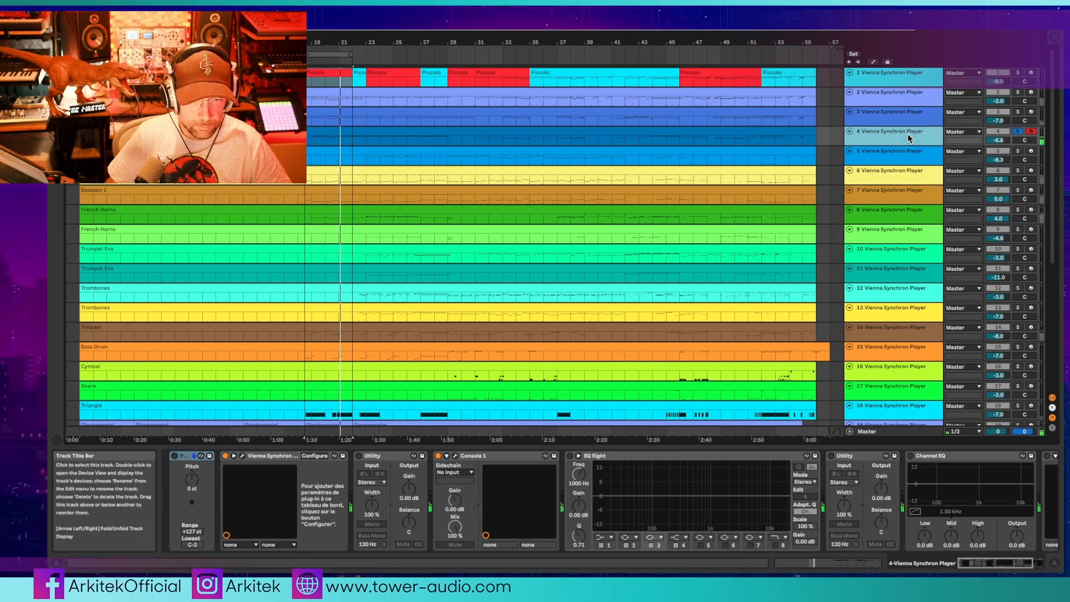
pyautogui.click(243, 458)
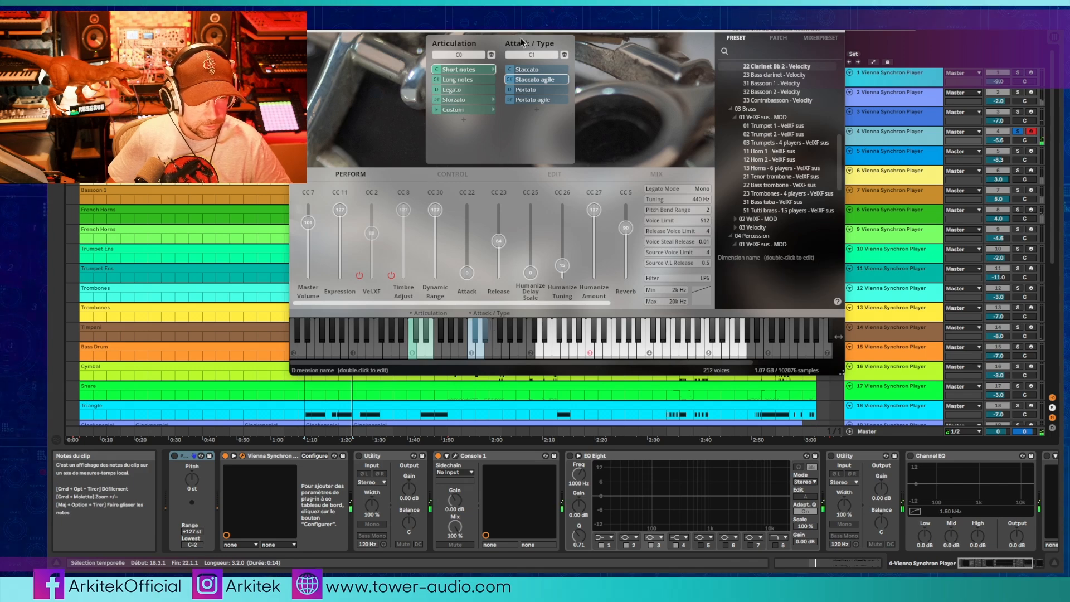
pyautogui.moveTo(547, 10); pyautogui.dragTo(604, 107)
pyautogui.click(352, 105)
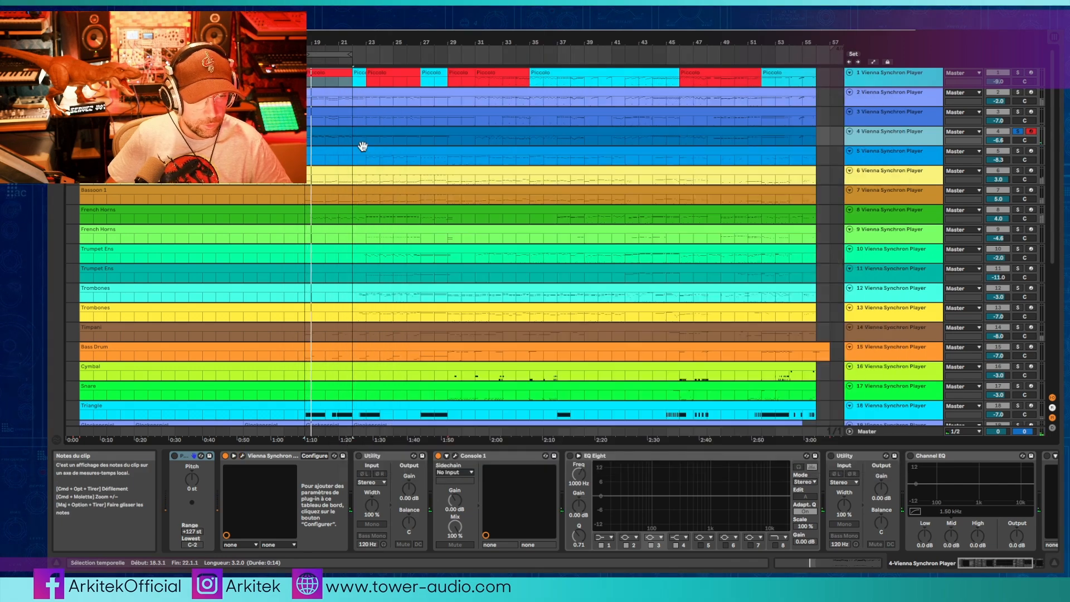
# Step: Solo track 6 and review its 32 Bassoon 2 - Velocity preset during playback, closing its window
pyautogui.click(877, 155)
pyautogui.click(929, 173)
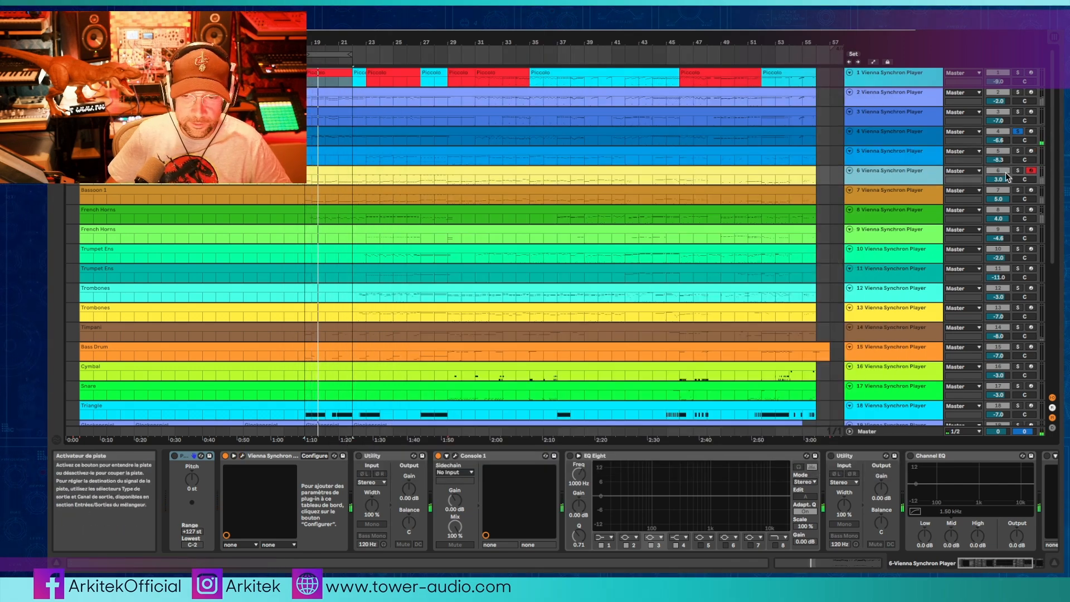
pyautogui.click(1018, 171)
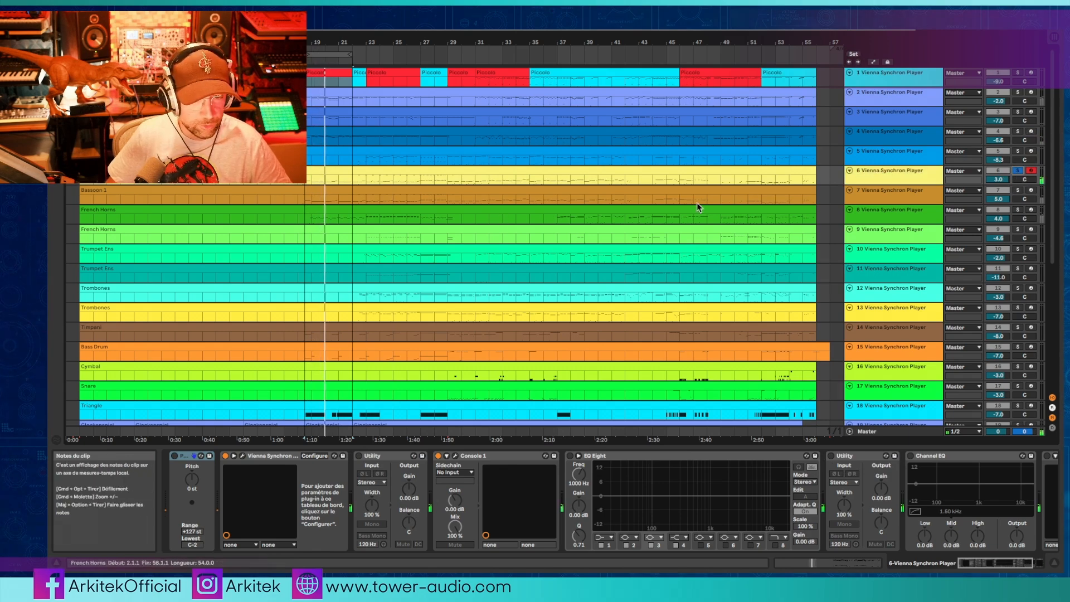
pyautogui.click(243, 455)
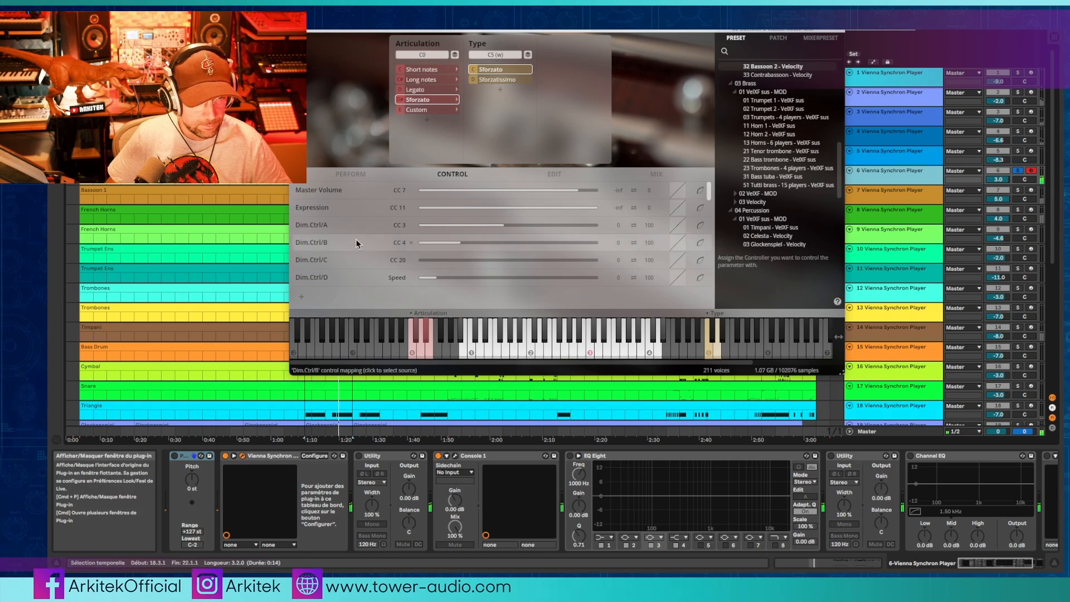
pyautogui.moveTo(326, 5); pyautogui.dragTo(400, 96)
pyautogui.click(368, 98)
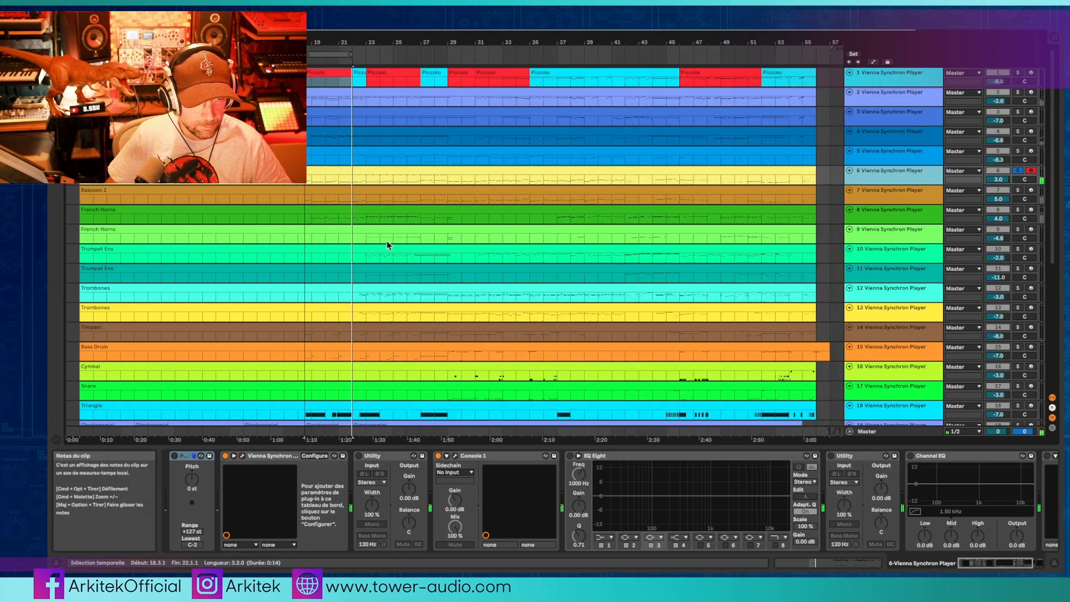
# Step: Solo the Triangle track and open its Synchron Player to examine the 19 Triangle - Velocity preset
pyautogui.scroll(-1, 447, 314)
pyautogui.scroll(-5, 448, 315)
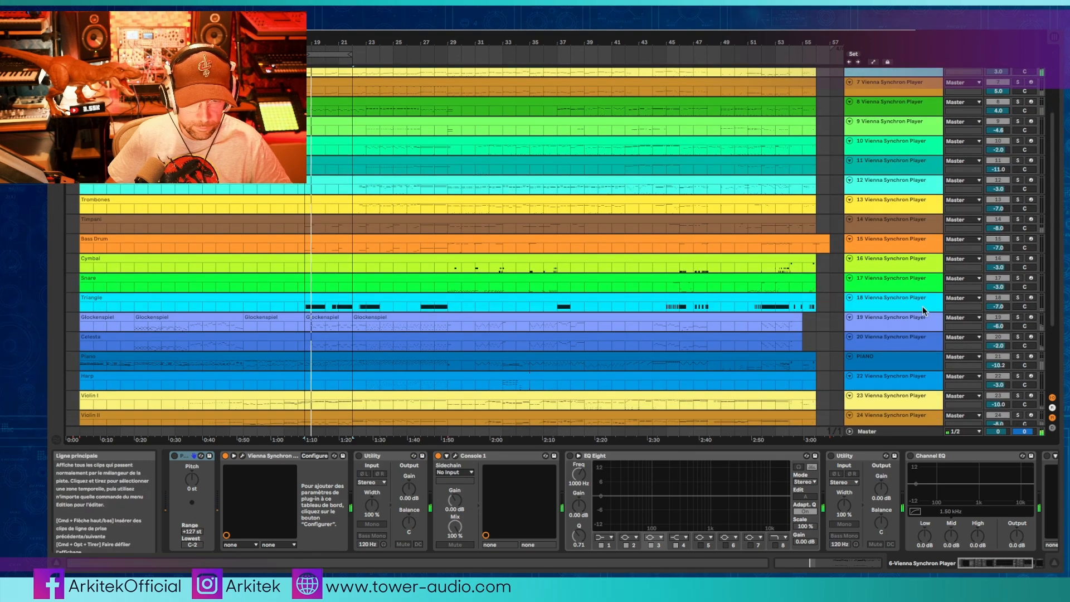
pyautogui.click(1007, 299)
pyautogui.click(1018, 298)
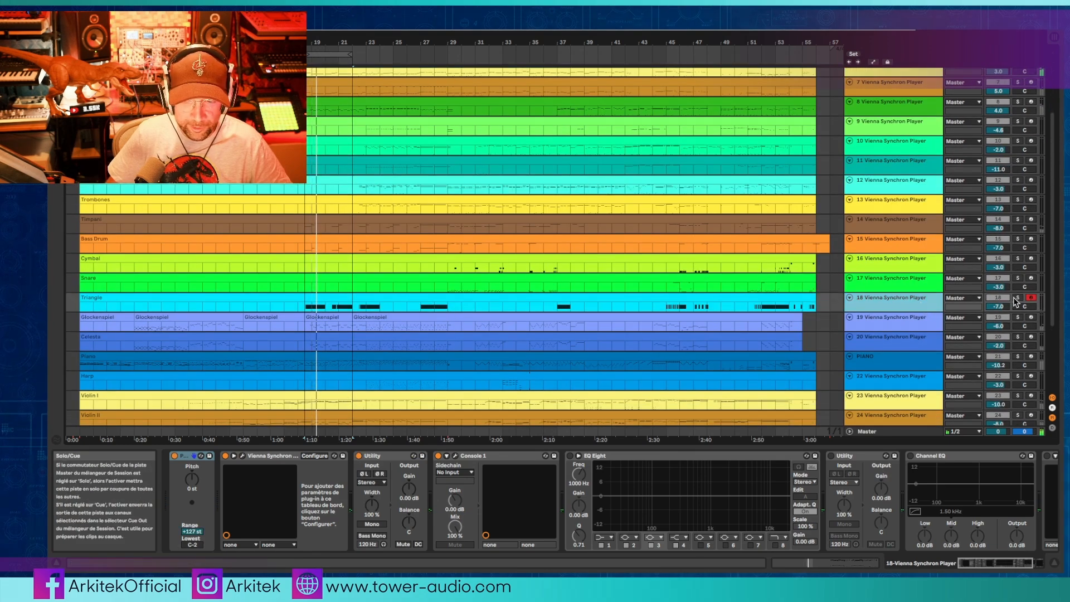
pyautogui.click(242, 455)
pyautogui.moveTo(511, 38); pyautogui.dragTo(658, 135)
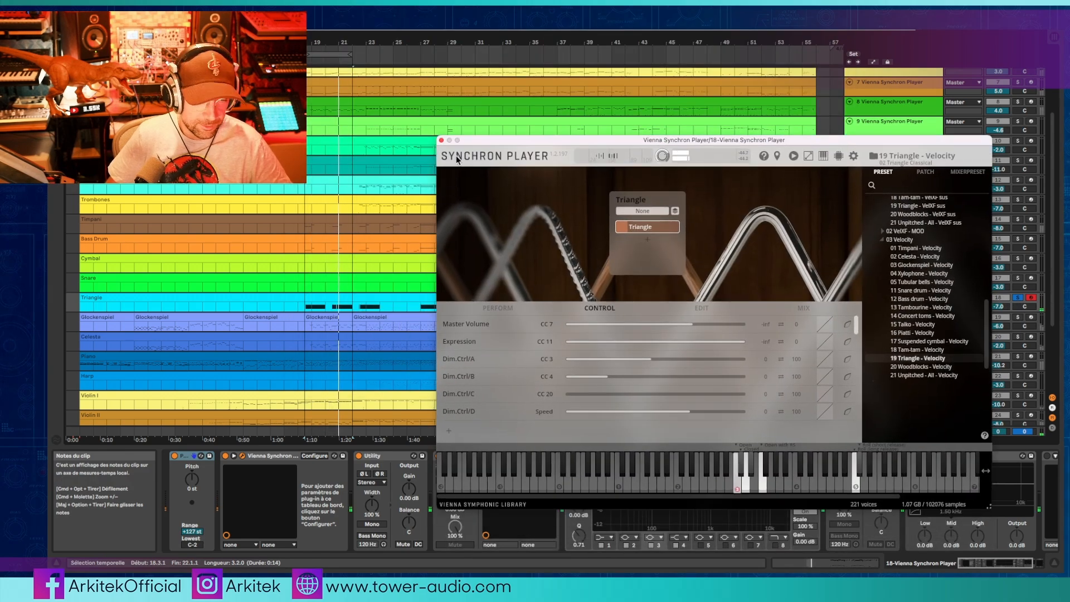
# Step: Finish examining the 19 Triangle - Velocity preset, close its window and unsolo the Triangle track
pyautogui.moveTo(510, 139); pyautogui.dragTo(469, 127)
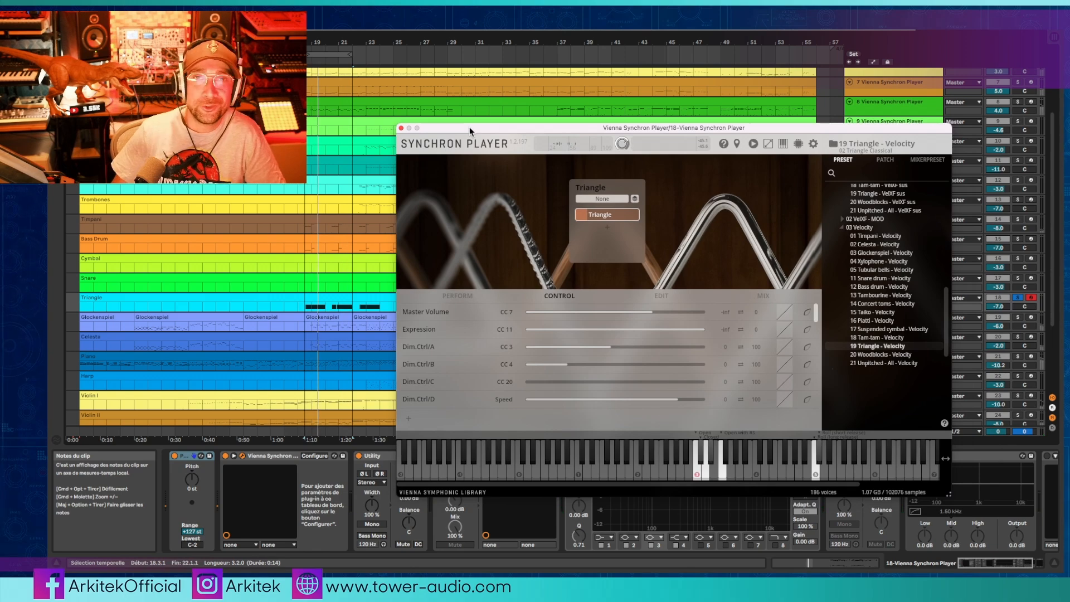
pyautogui.moveTo(469, 127); pyautogui.dragTo(427, 133)
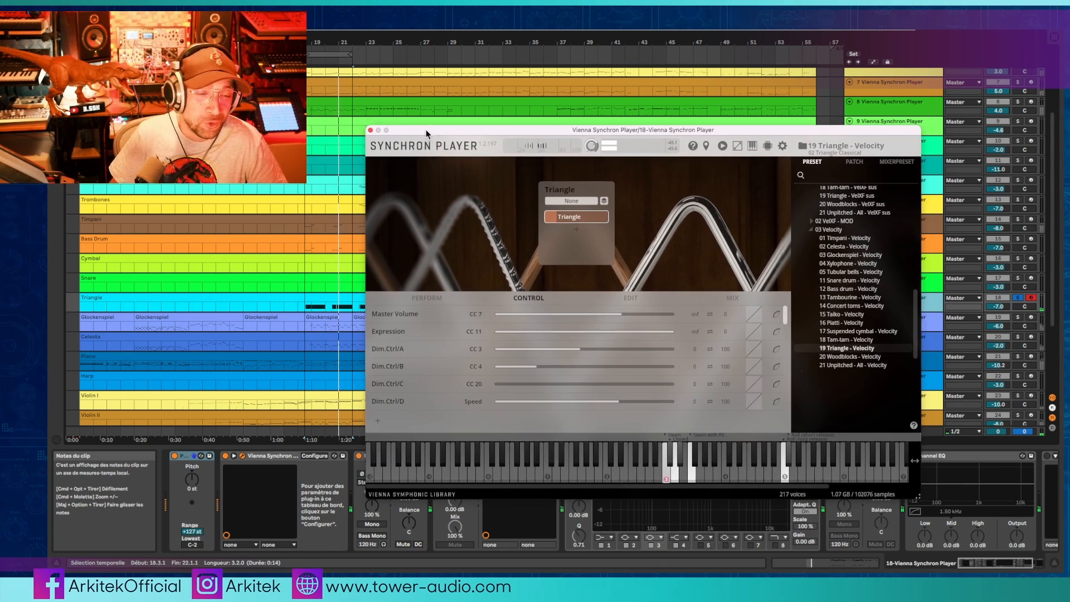
pyautogui.click(370, 131)
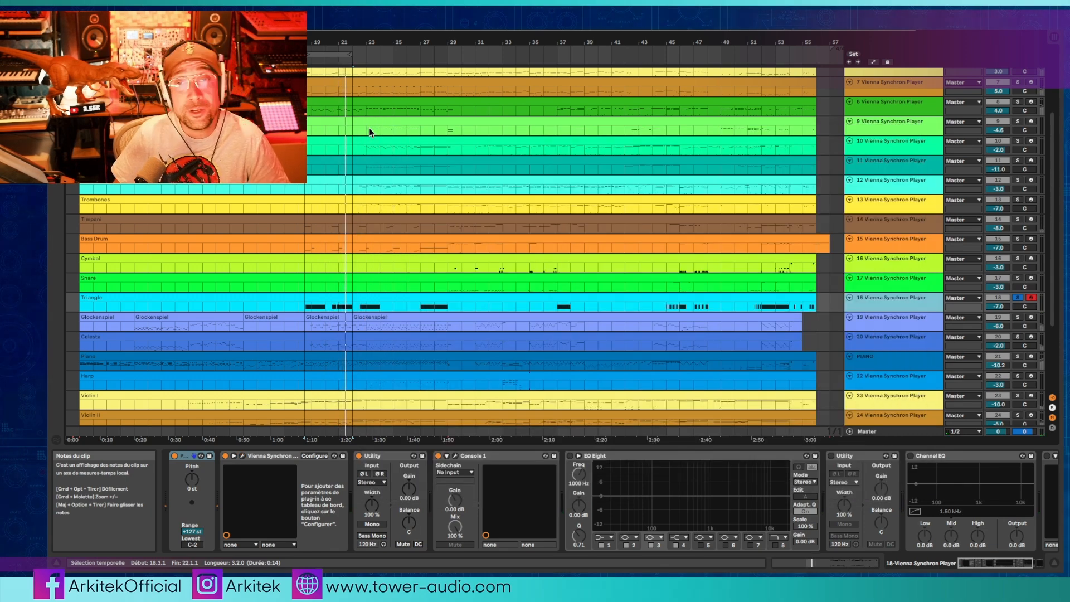
pyautogui.click(1018, 297)
# Step: Solo the Glockenspiel track and review its 03 Glockenspiel - Velocity preset in Synchron Player, closing the window
pyautogui.click(905, 319)
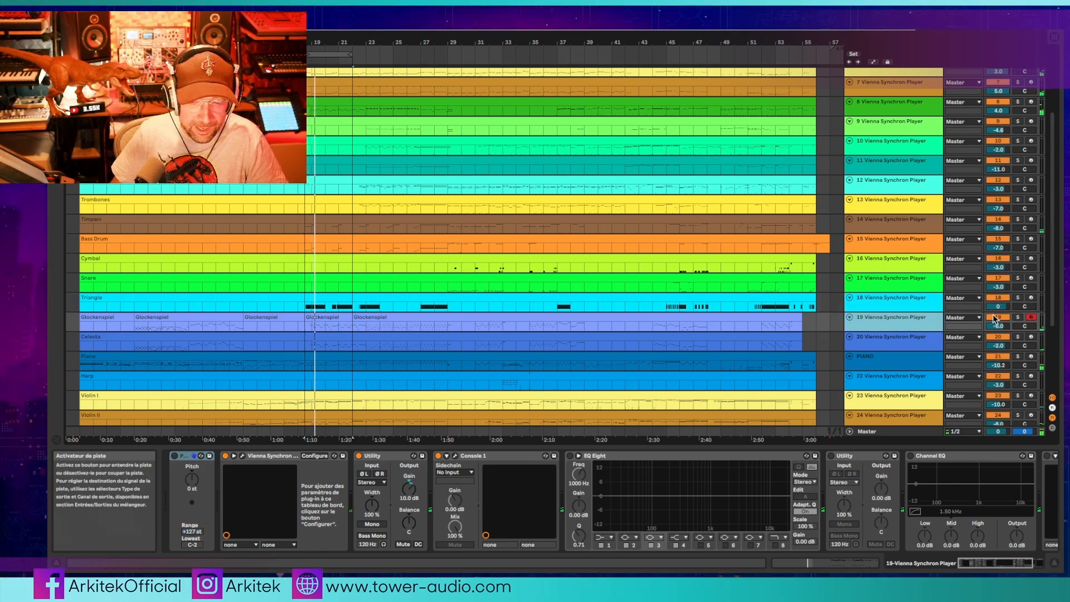
pyautogui.click(1018, 317)
pyautogui.click(312, 327)
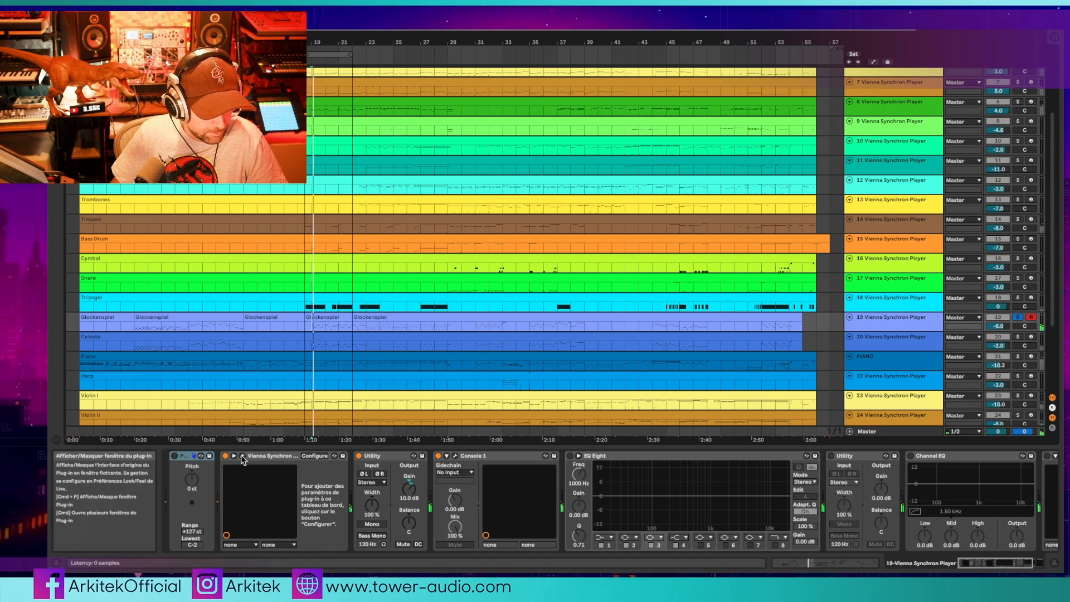
pyautogui.press('super+alt+p')
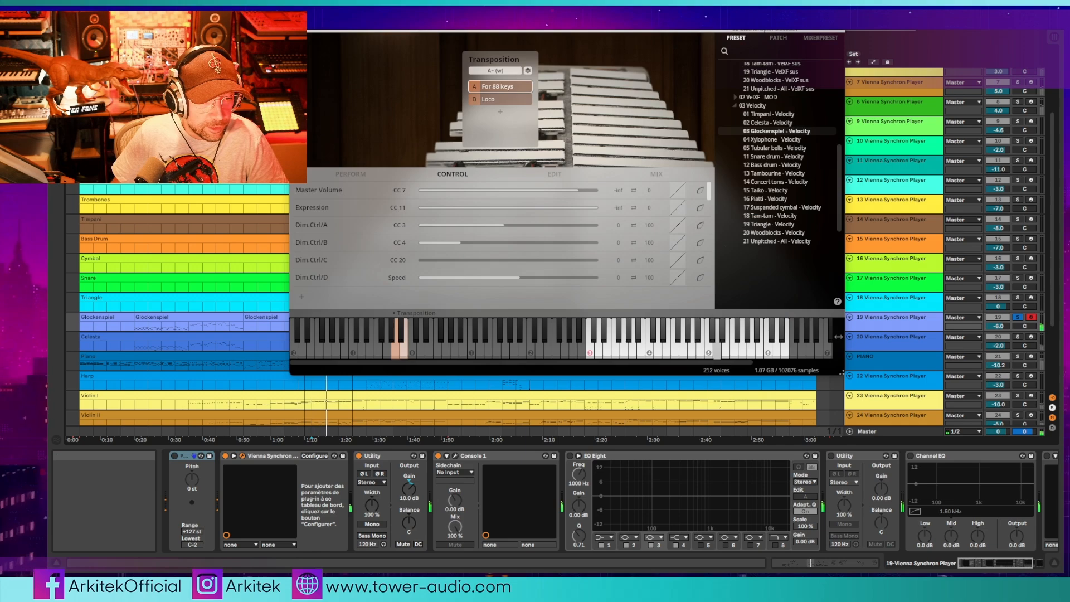
pyautogui.moveTo(415, 5); pyautogui.dragTo(478, 119)
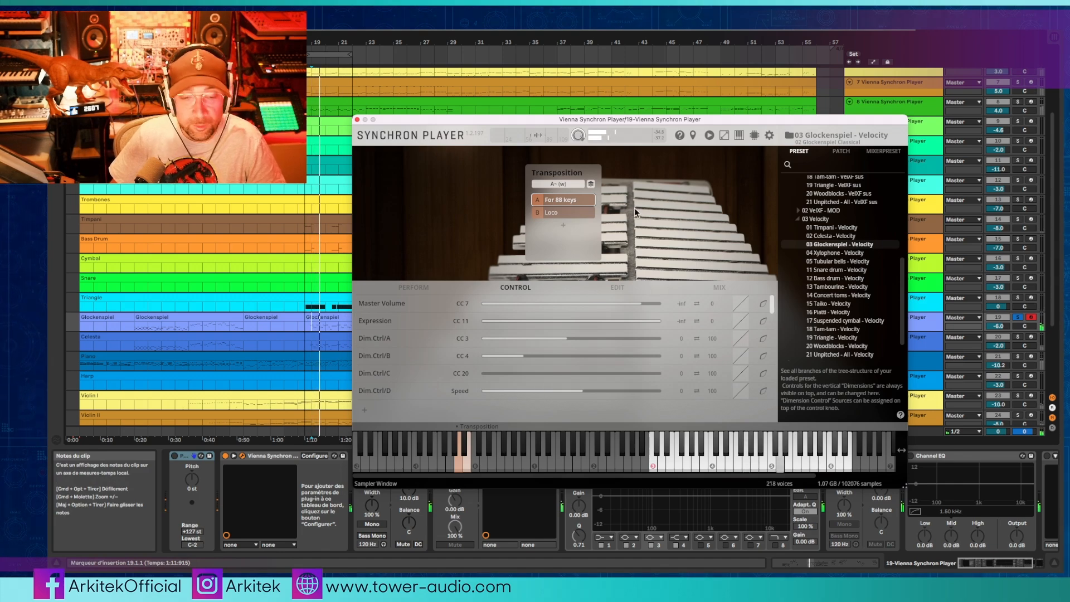
pyautogui.click(357, 119)
# Step: Solo the Celesta track during playback and select the PIANO track to show its device chain
pyautogui.click(914, 342)
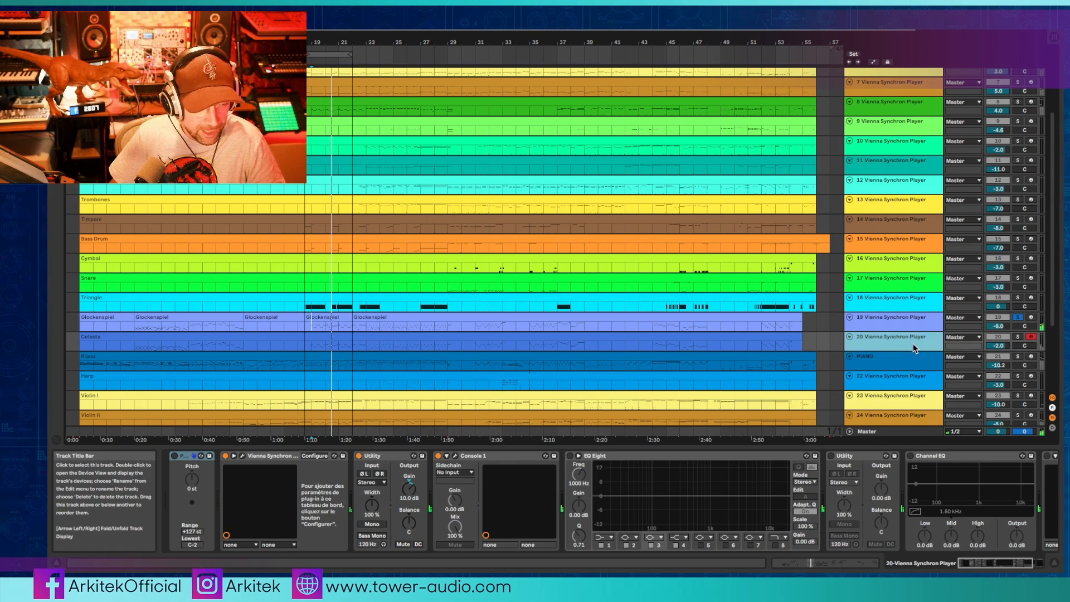
pyautogui.click(1018, 338)
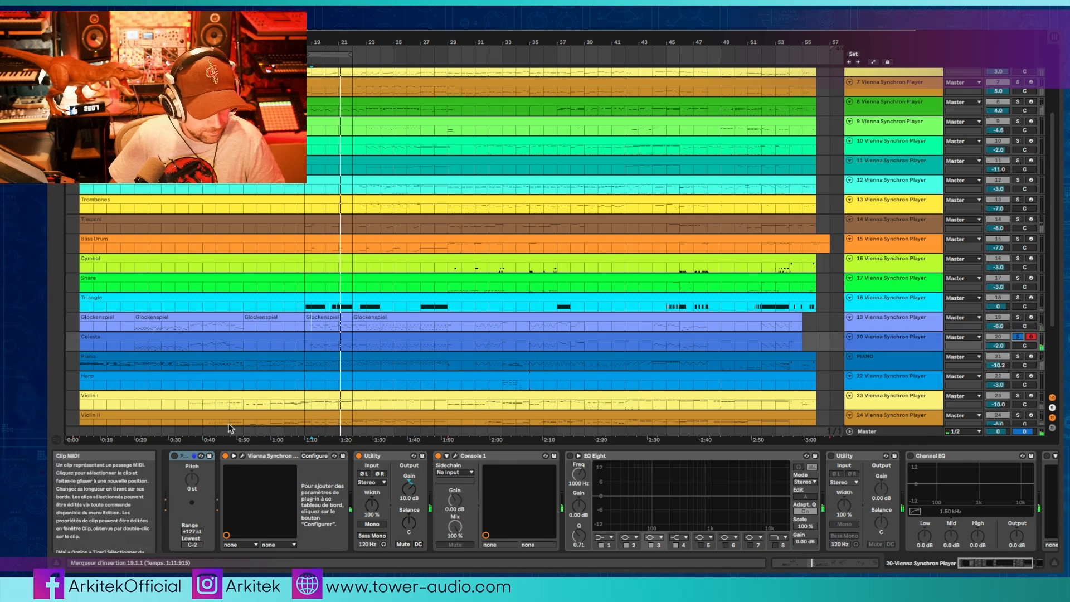
pyautogui.click(881, 361)
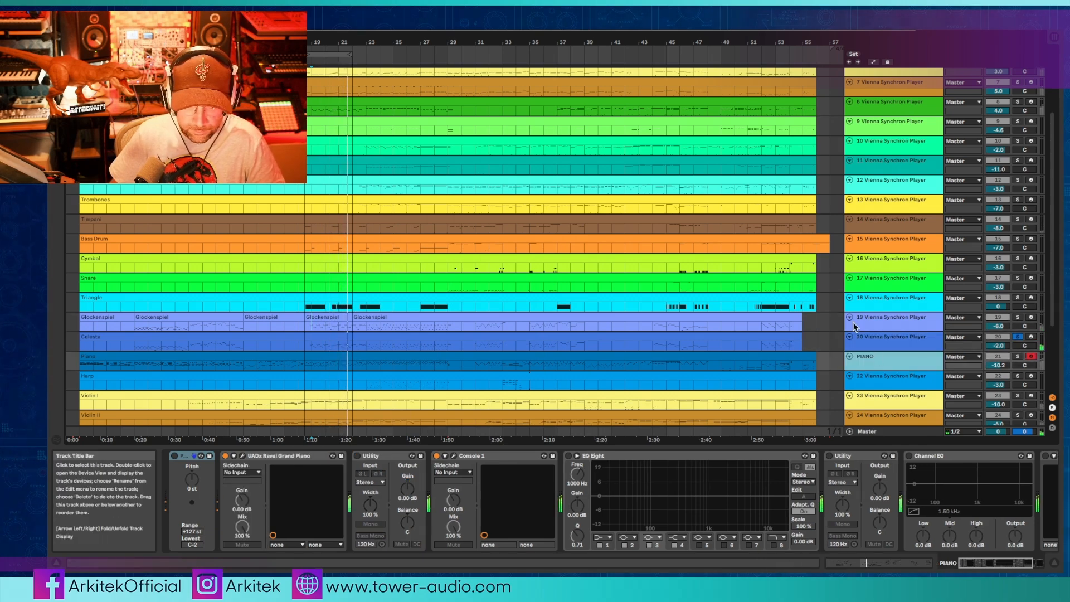
pyautogui.scroll(-1, 844, 316)
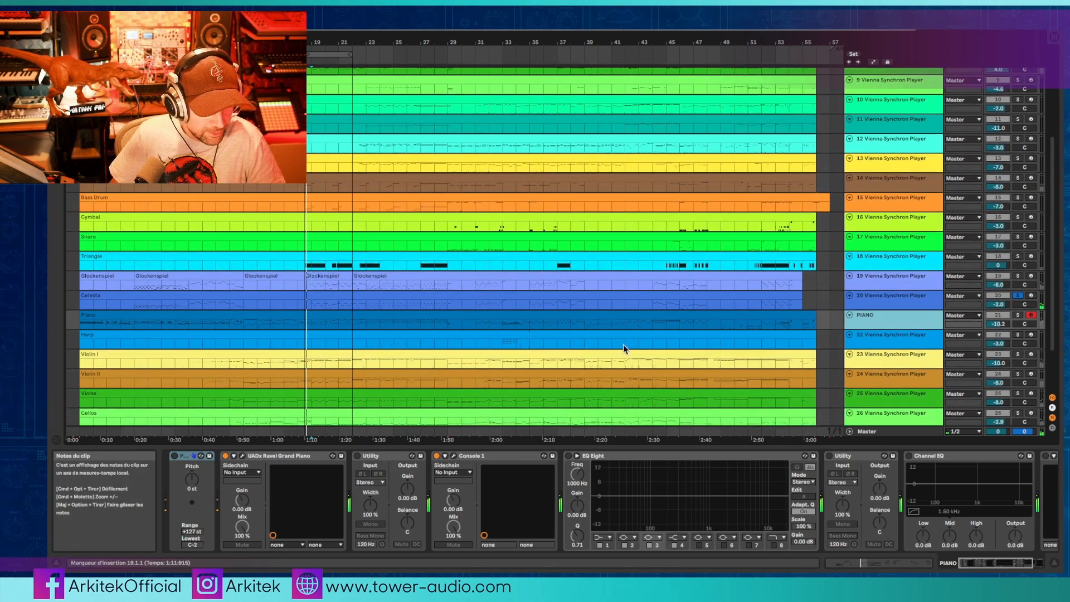
# Step: Solo the Violin I track, switch the solo to Violin II, and add Violin I back so both play together
pyautogui.click(901, 358)
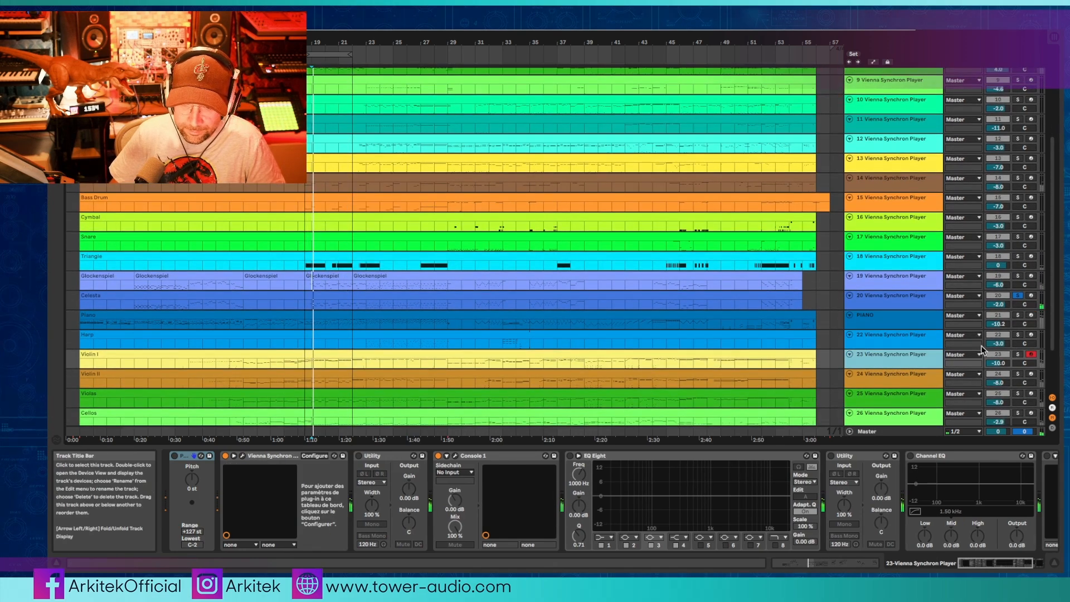
pyautogui.click(1018, 355)
pyautogui.scroll(-2, 762, 299)
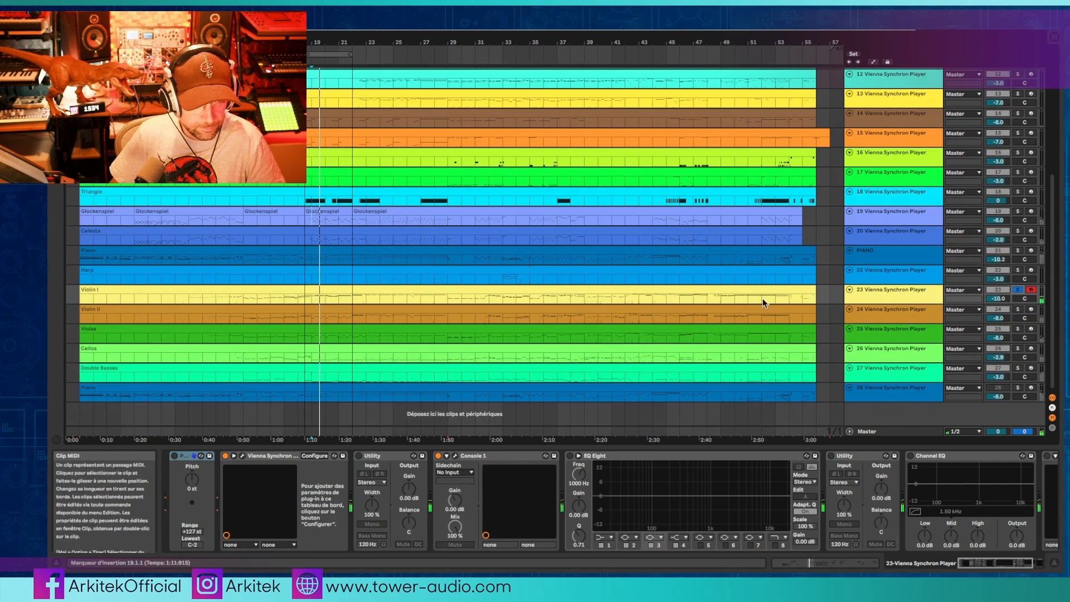
pyautogui.click(1018, 309)
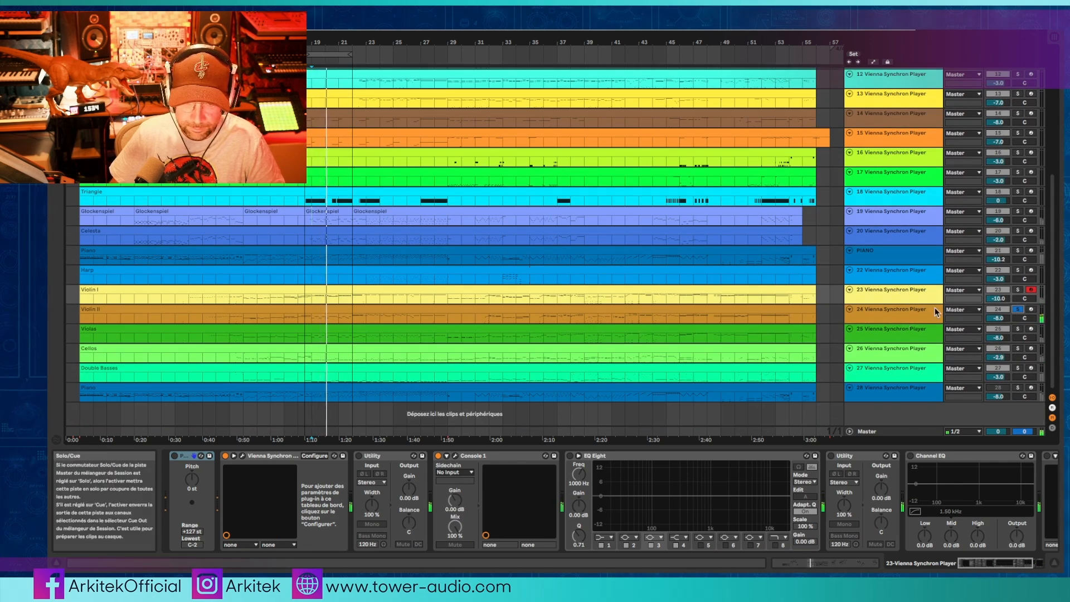
pyautogui.keyDown('ctrl'); pyautogui.click(1019, 290); pyautogui.keyUp('ctrl')
# Step: Open the Violin II track's Synchron Player to review the 02 2nd Violins - Velocity preset, closing its window
pyautogui.click(919, 315)
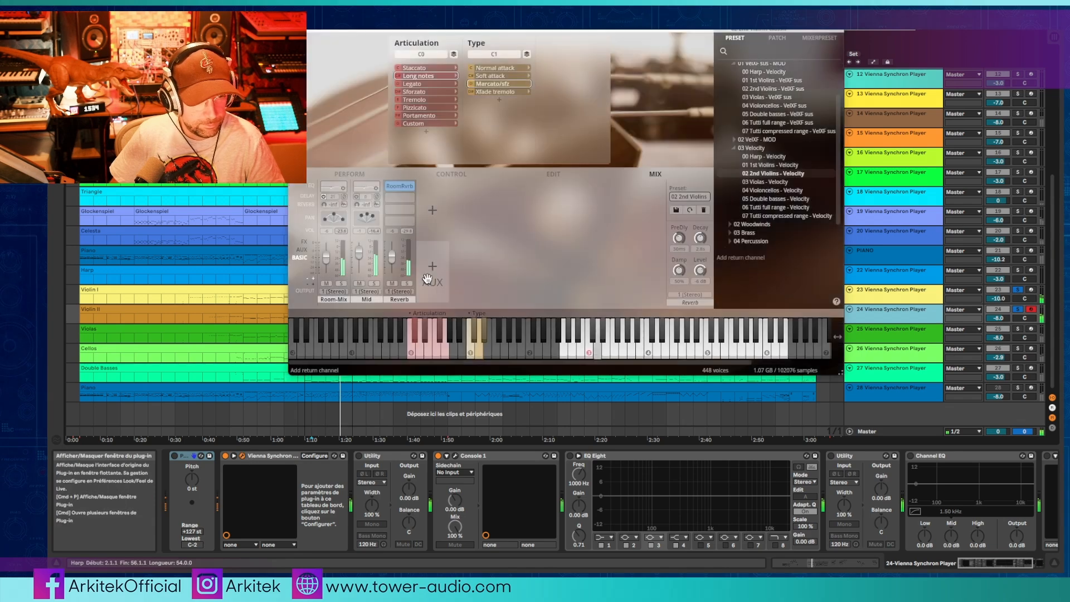
pyautogui.moveTo(572, 10); pyautogui.dragTo(645, 88)
pyautogui.click(364, 87)
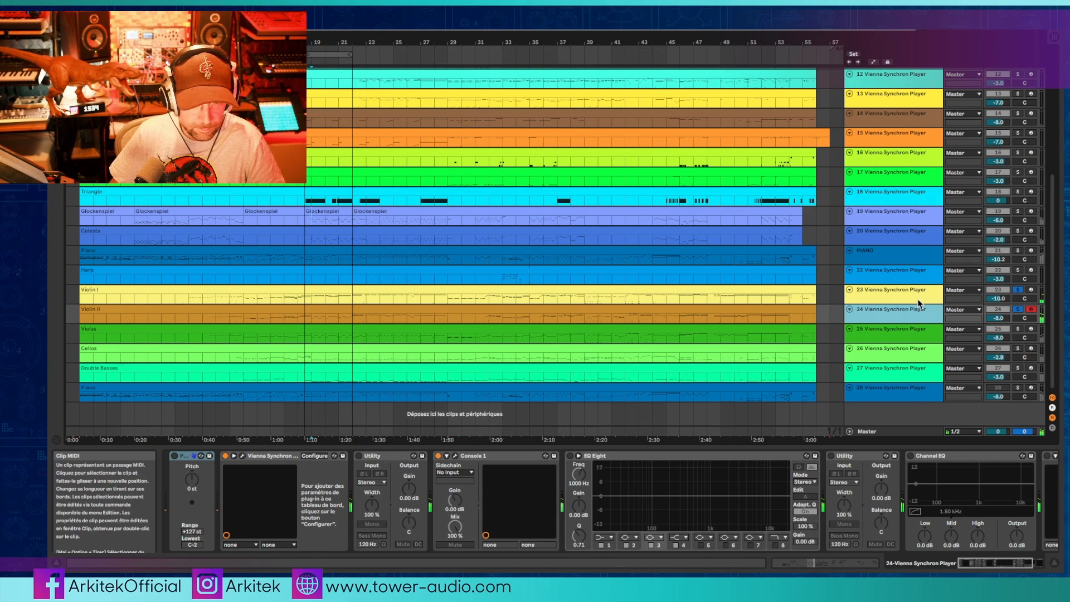
# Step: Add the Violas and Cellos tracks to the soloed violins
pyautogui.click(1018, 329)
pyautogui.click(871, 334)
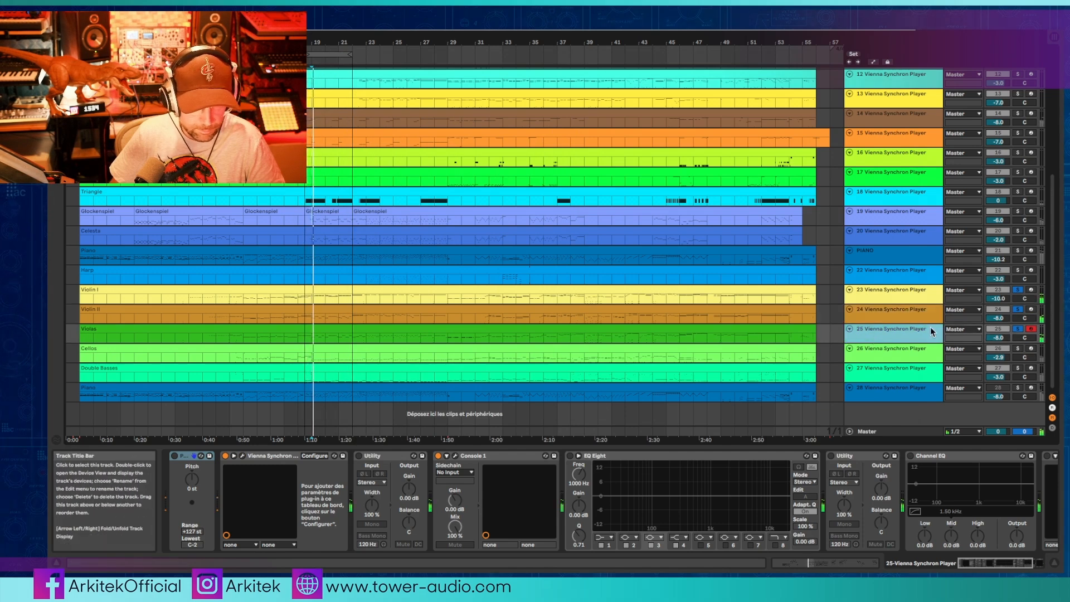
pyautogui.click(1018, 348)
# Step: Select the Cellos track and review its 04 Violoncellos - Velocity preset in Synchron Player, closing the window
pyautogui.click(902, 356)
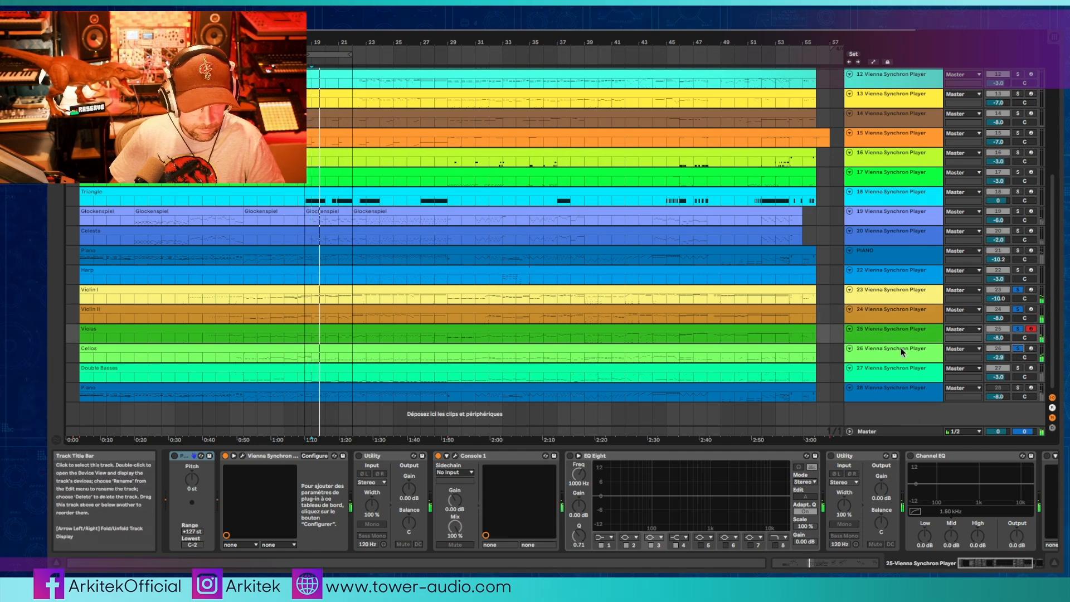
pyautogui.click(900, 347)
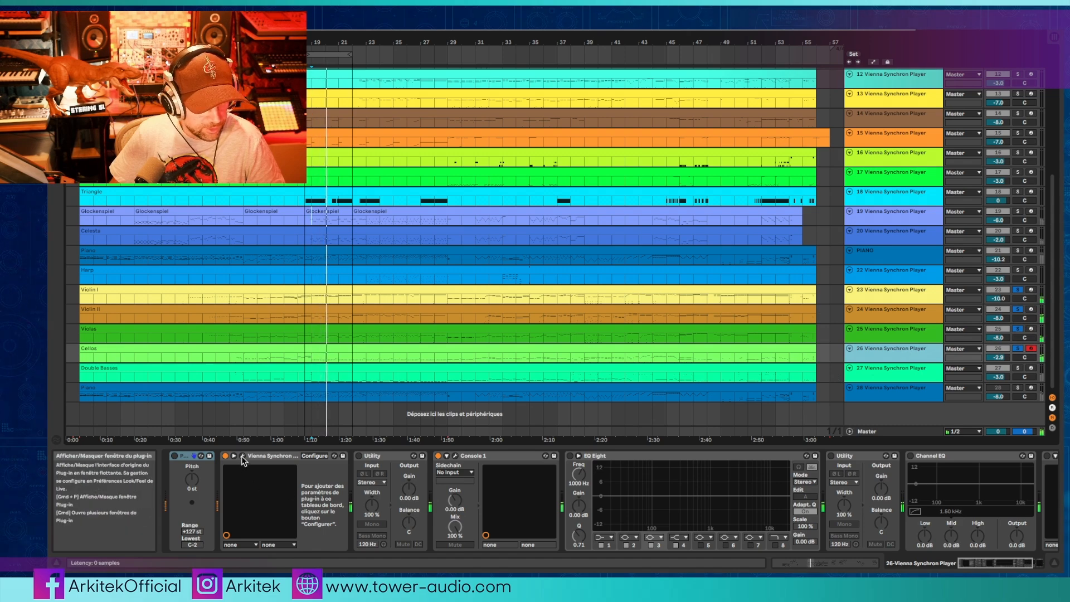
pyautogui.moveTo(488, 129); pyautogui.dragTo(476, 112)
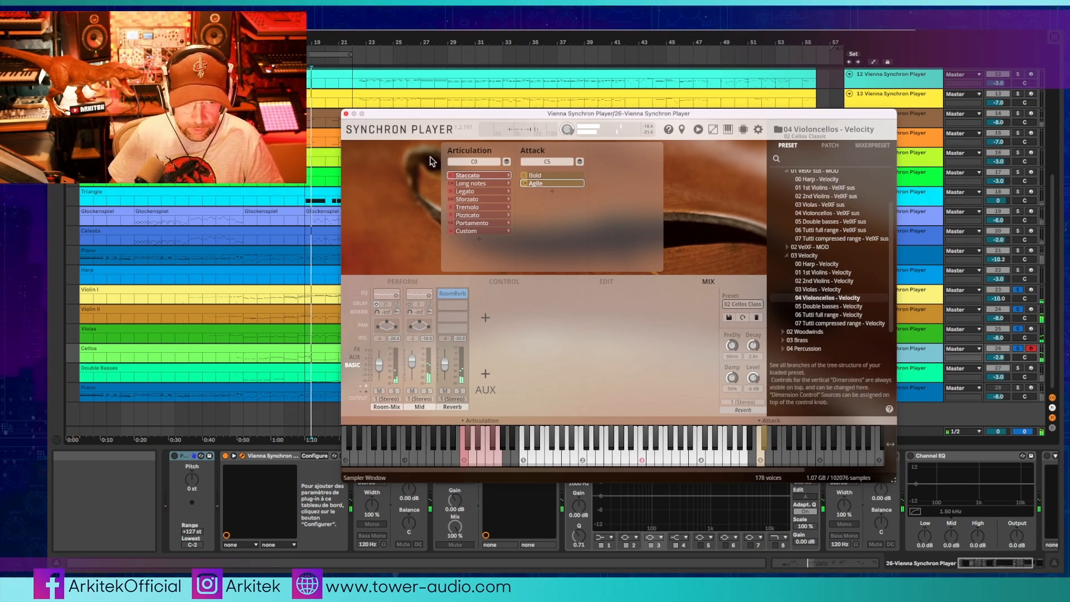
pyautogui.hotkey('ctrl', 'alt', 'p')
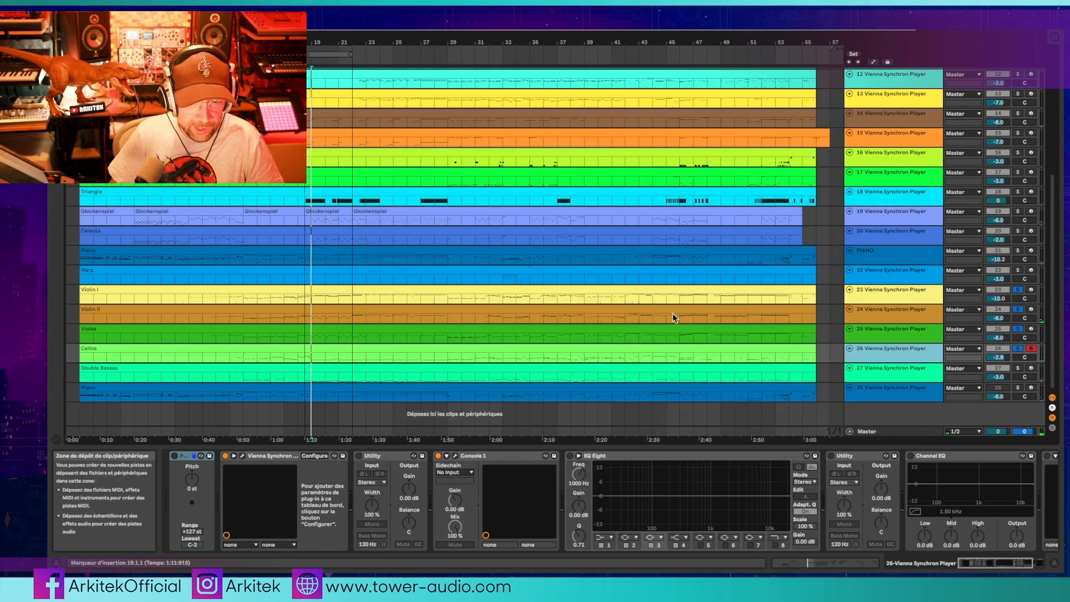
# Step: Solo only the Double Basses track and review its 05 Double basses - Velocity preset, closing the window
pyautogui.click(901, 367)
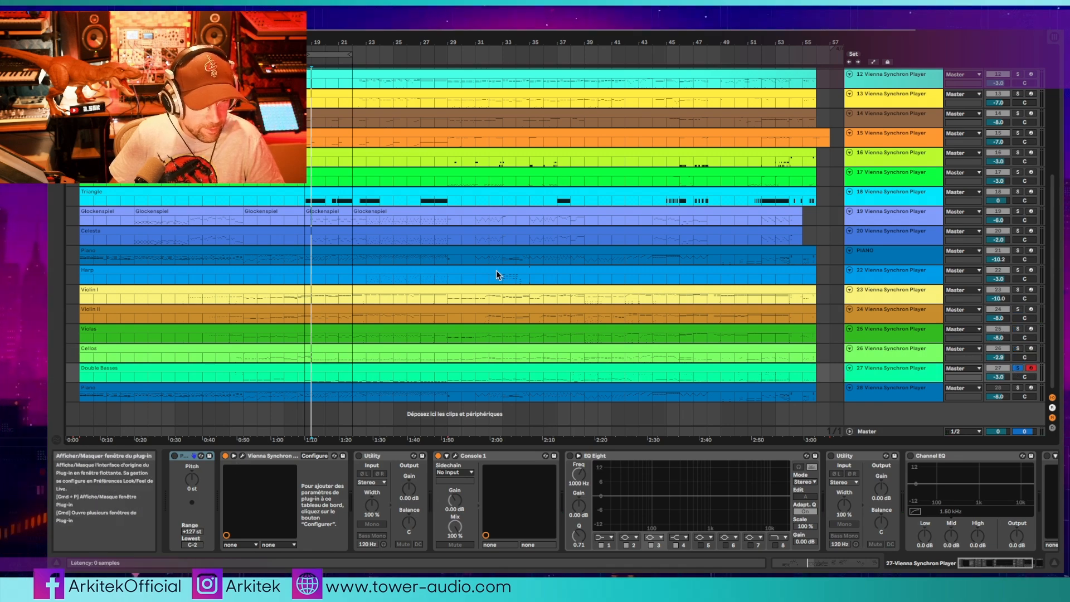
pyautogui.hotkey('ctrl', 'alt', 'p')
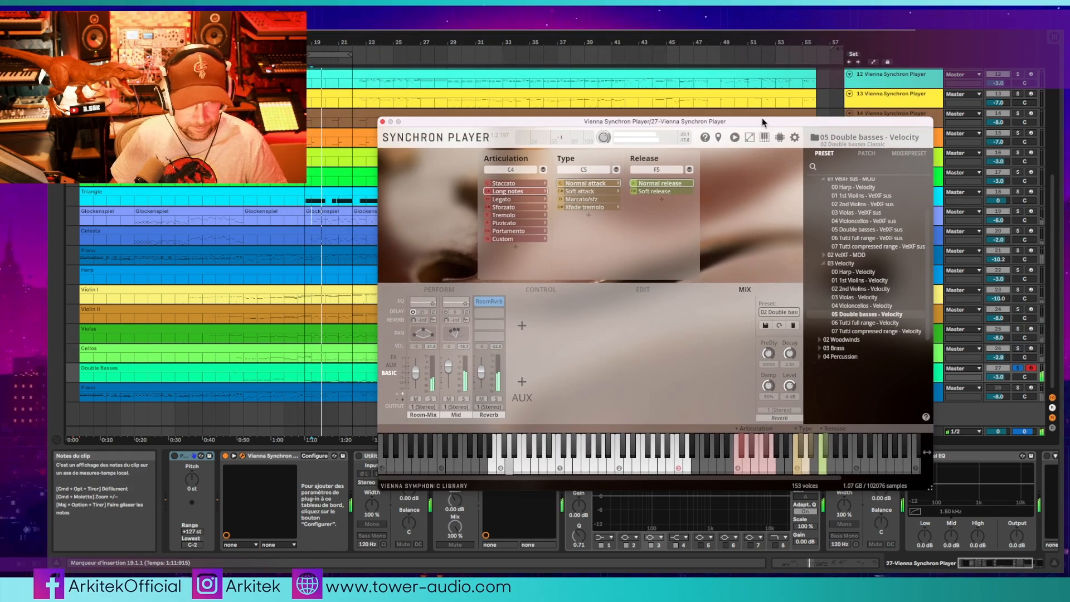
pyautogui.click(383, 122)
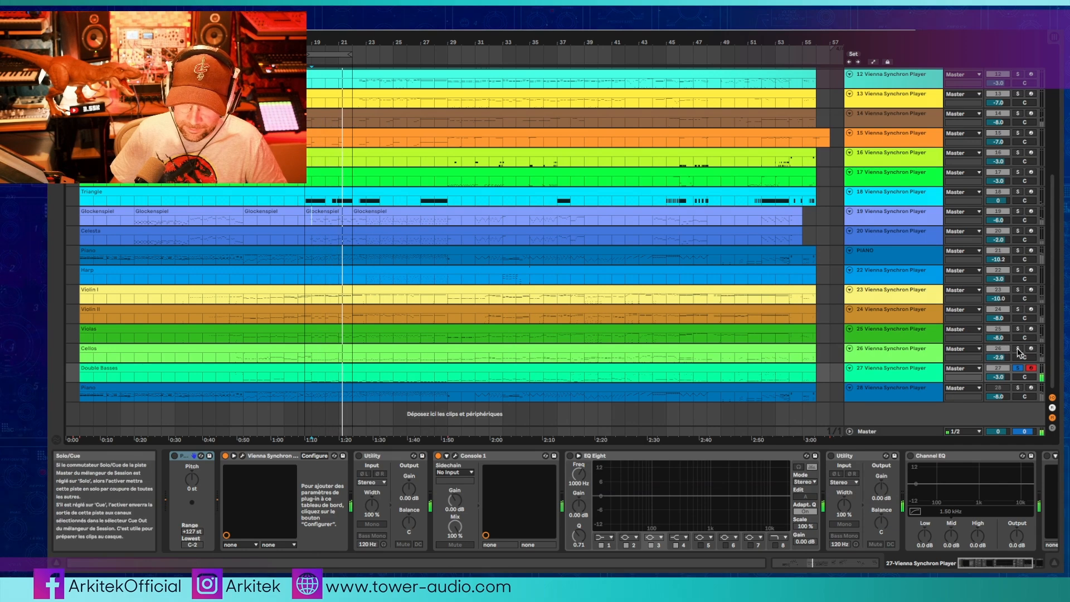
# Step: Add the Cellos, Violas, Violin II, Violin I, PIANO, Celesta and Glockenspiel tracks to the soloed Double Basses
pyautogui.keyDown('ctrl'); pyautogui.click(1017, 330); pyautogui.keyUp('ctrl')
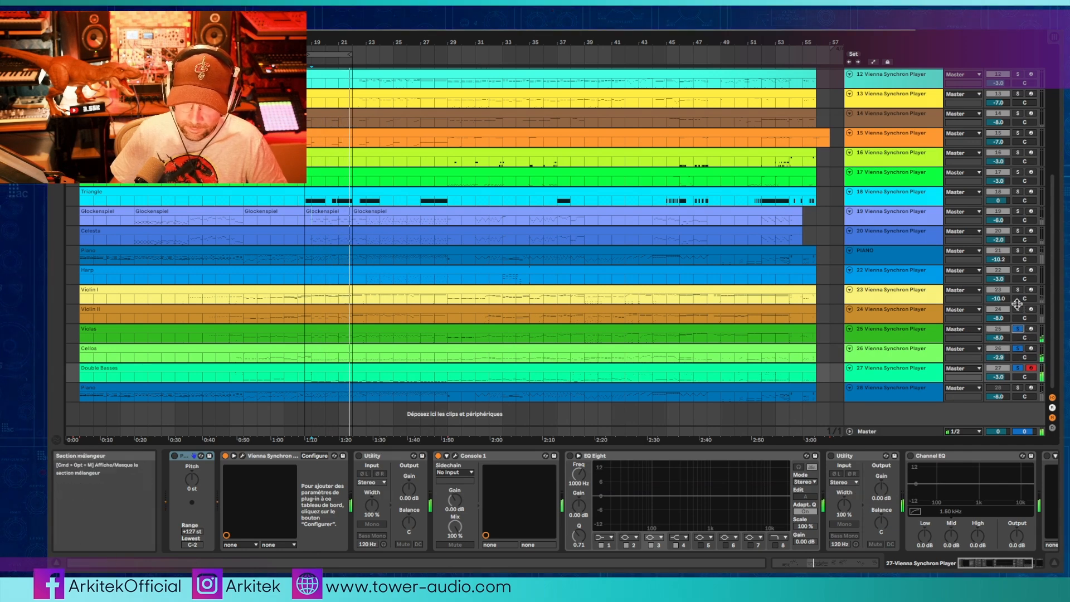
pyautogui.keyDown('ctrl'); pyautogui.click(1017, 310); pyautogui.keyUp('ctrl')
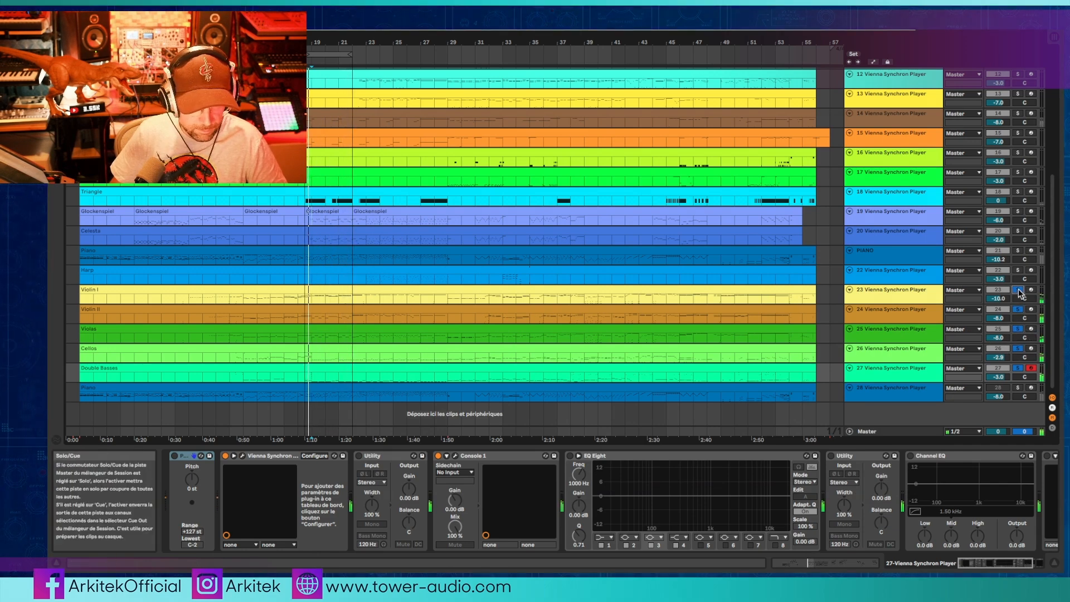
pyautogui.keyDown('ctrl'); pyautogui.click(1018, 290); pyautogui.keyUp('ctrl')
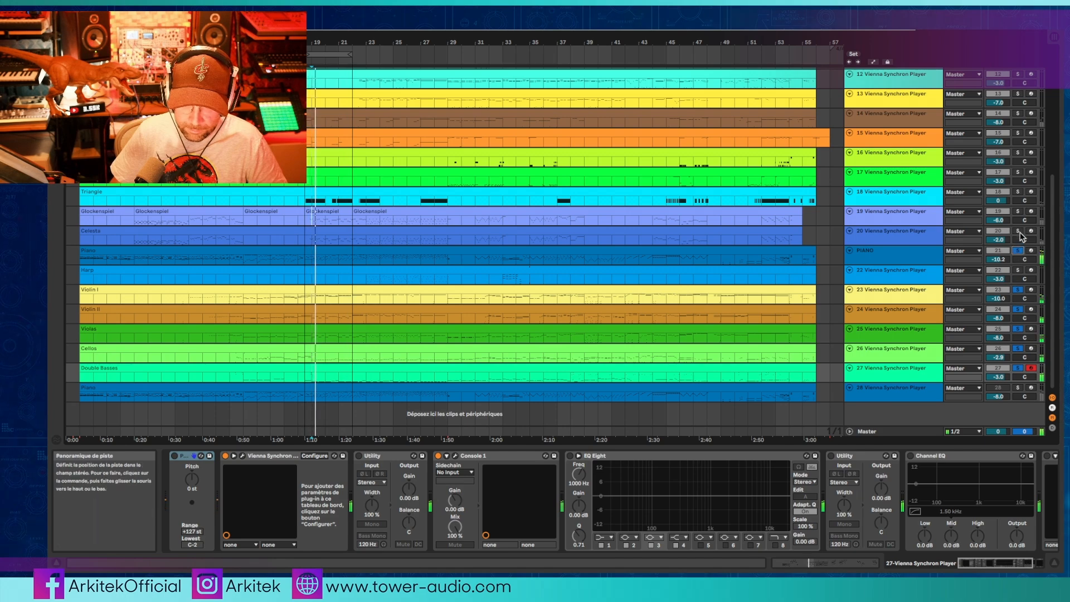
pyautogui.keyDown('ctrl'); pyautogui.click(1020, 231); pyautogui.keyUp('ctrl')
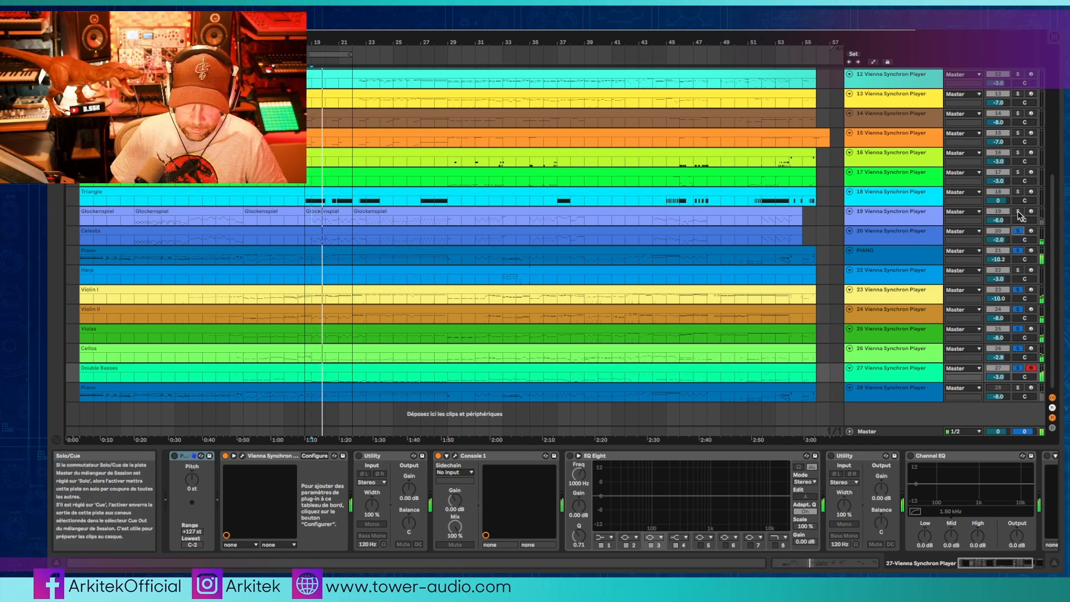
pyautogui.keyDown('ctrl'); pyautogui.click(1018, 212); pyautogui.keyUp('ctrl')
# Step: Add the Triangle, Snare, Cymbal, Bass Drum, Timpani and track 13 Trombones to the soloed tracks
pyautogui.scroll(3, 1018, 215)
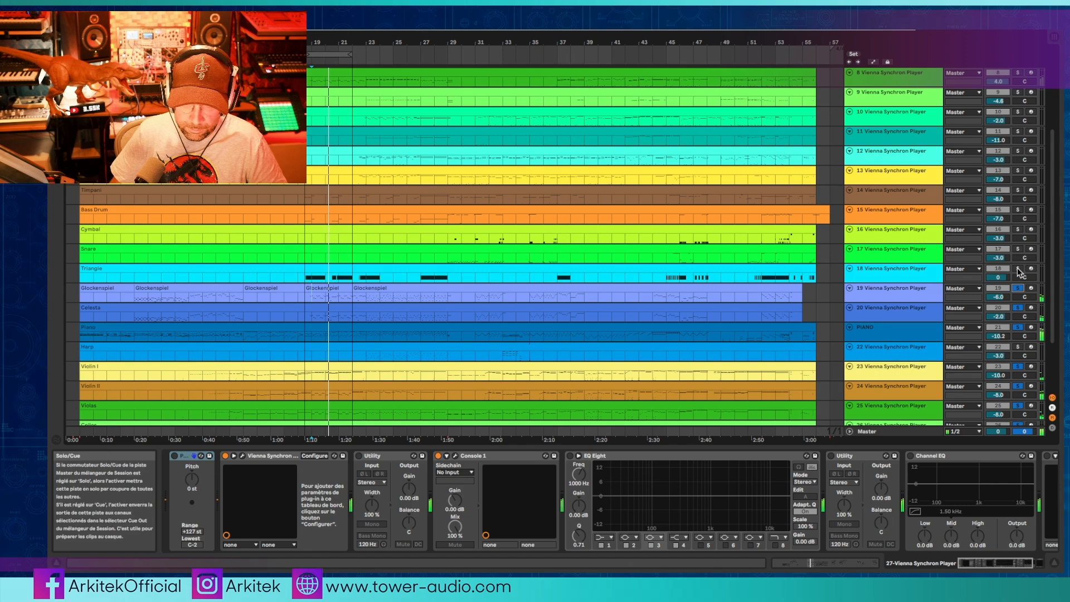
pyautogui.keyDown('ctrl'); pyautogui.click(1021, 229); pyautogui.keyUp('ctrl')
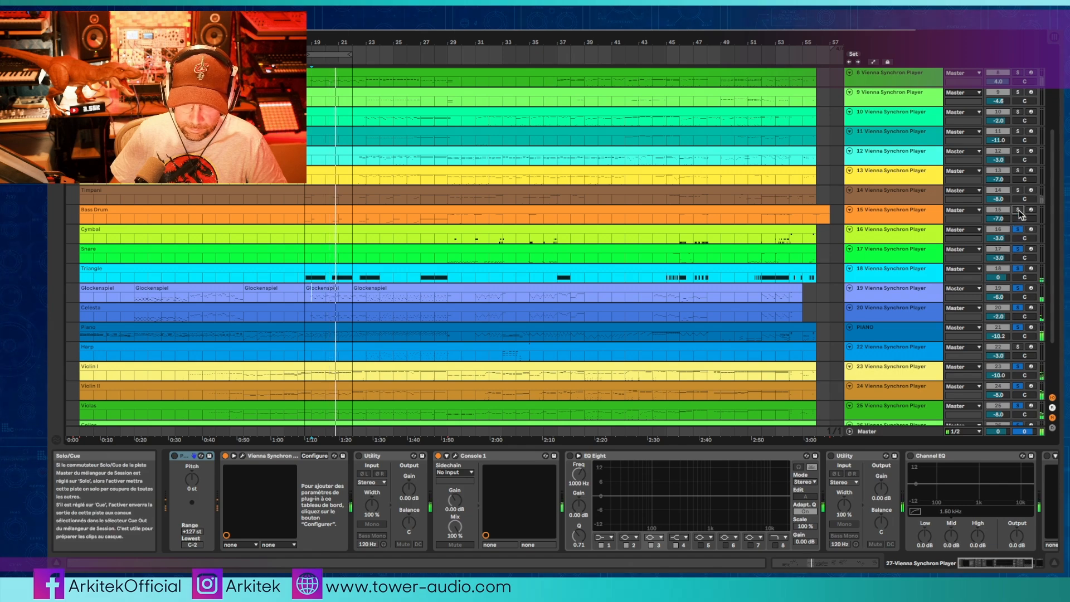
pyautogui.keyDown('ctrl'); pyautogui.click(1019, 172); pyautogui.keyUp('ctrl')
# Step: Add the remaining brass to the solo: track 12 Trombones, both Trumpet Ens tracks and both French Horns tracks
pyautogui.scroll(4, 1019, 174)
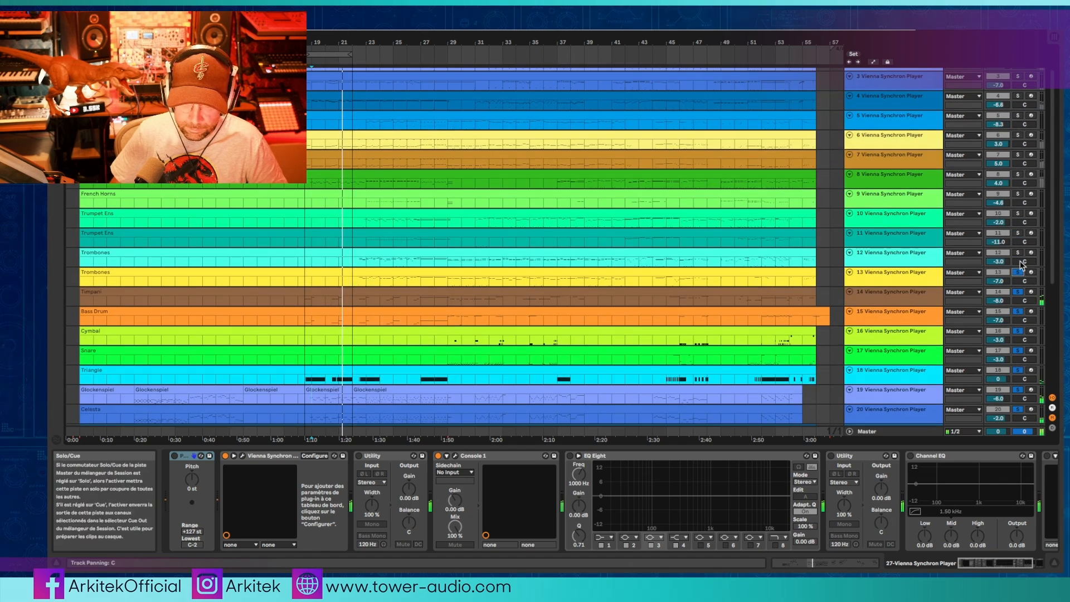
pyautogui.keyDown('ctrl'); pyautogui.click(1020, 254); pyautogui.keyUp('ctrl')
pyautogui.keyDown('ctrl'); pyautogui.click(1019, 232); pyautogui.keyUp('ctrl')
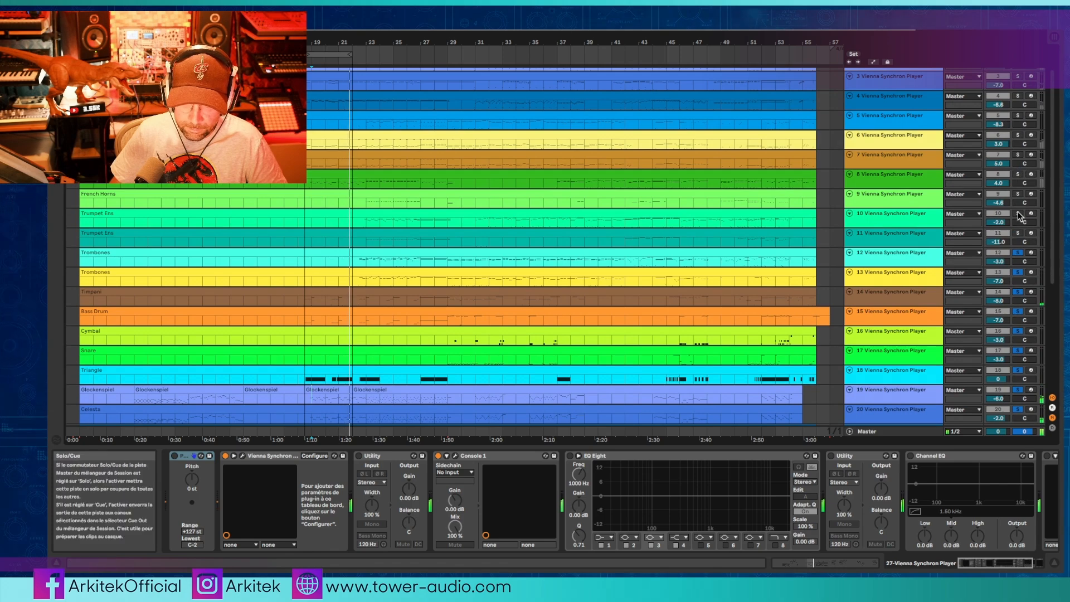
pyautogui.keyDown('ctrl'); pyautogui.click(1018, 214); pyautogui.keyUp('ctrl')
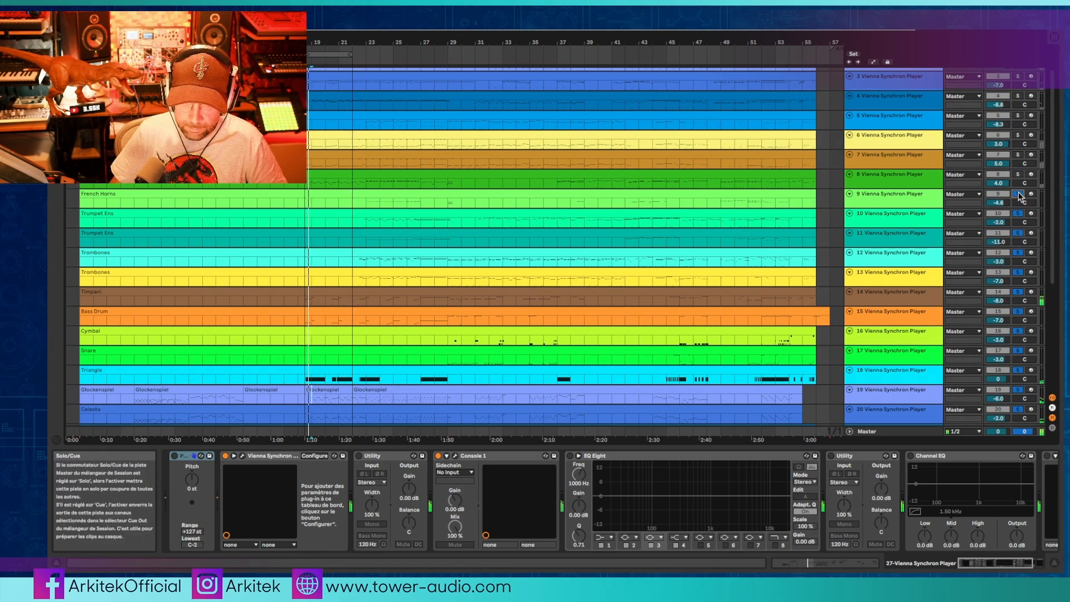
pyautogui.keyDown('ctrl'); pyautogui.click(1018, 194); pyautogui.keyUp('ctrl')
pyautogui.keyDown('ctrl'); pyautogui.click(1019, 175); pyautogui.keyUp('ctrl')
# Step: Add the woodwind tracks, from track 7 Bassoon 1 up through the track 1 Piccolo, to the soloed tracks
pyautogui.keyDown('ctrl'); pyautogui.click(1019, 154); pyautogui.keyUp('ctrl')
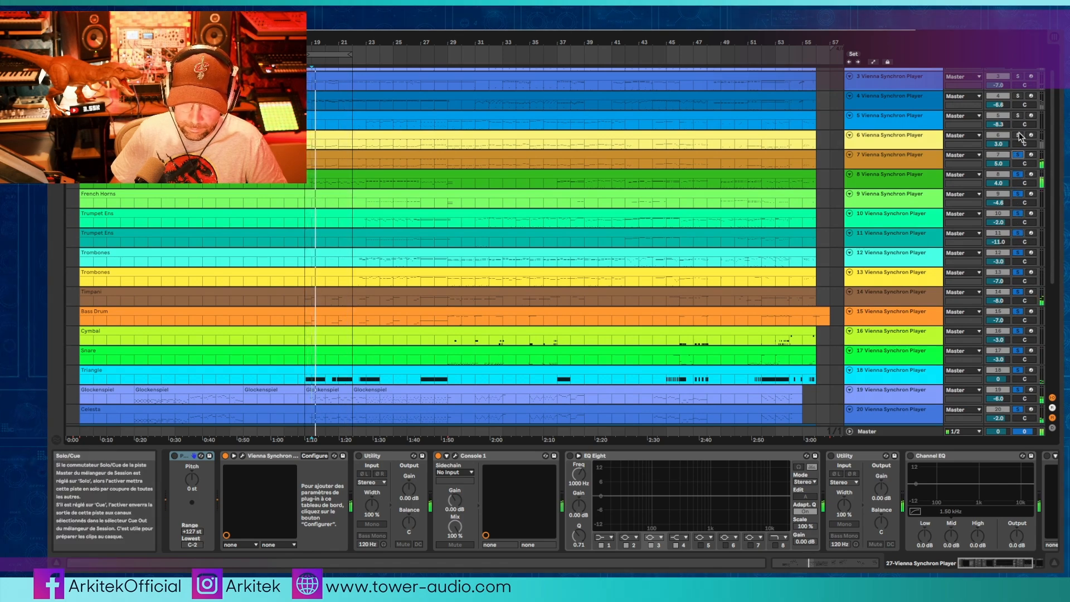
pyautogui.keyDown('ctrl'); pyautogui.click(1018, 136); pyautogui.keyUp('ctrl')
pyautogui.keyDown('ctrl'); pyautogui.click(1019, 116); pyautogui.keyUp('ctrl')
pyautogui.scroll(1, 1020, 123)
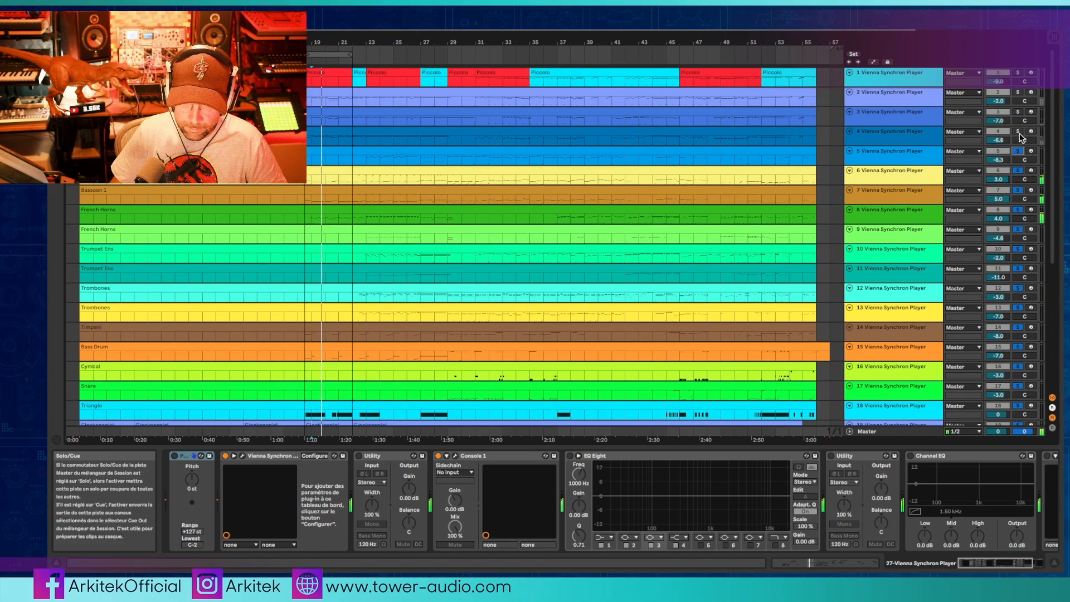
pyautogui.keyDown('ctrl'); pyautogui.click(1018, 112); pyautogui.keyUp('ctrl')
pyautogui.keyDown('ctrl'); pyautogui.click(1019, 92); pyautogui.keyUp('ctrl')
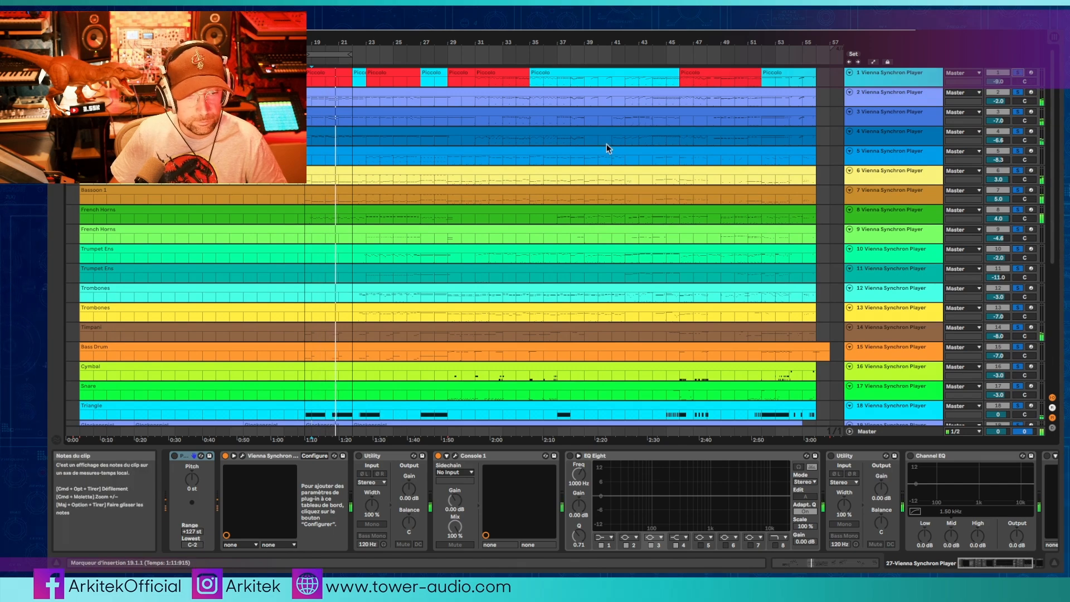
# Step: Loop playback over the red Piccolo clip spanning bars 31 to 35
pyautogui.click(488, 76)
pyautogui.hotkey('ctrl', 'l')
pyautogui.scroll(-5, 533, 211)
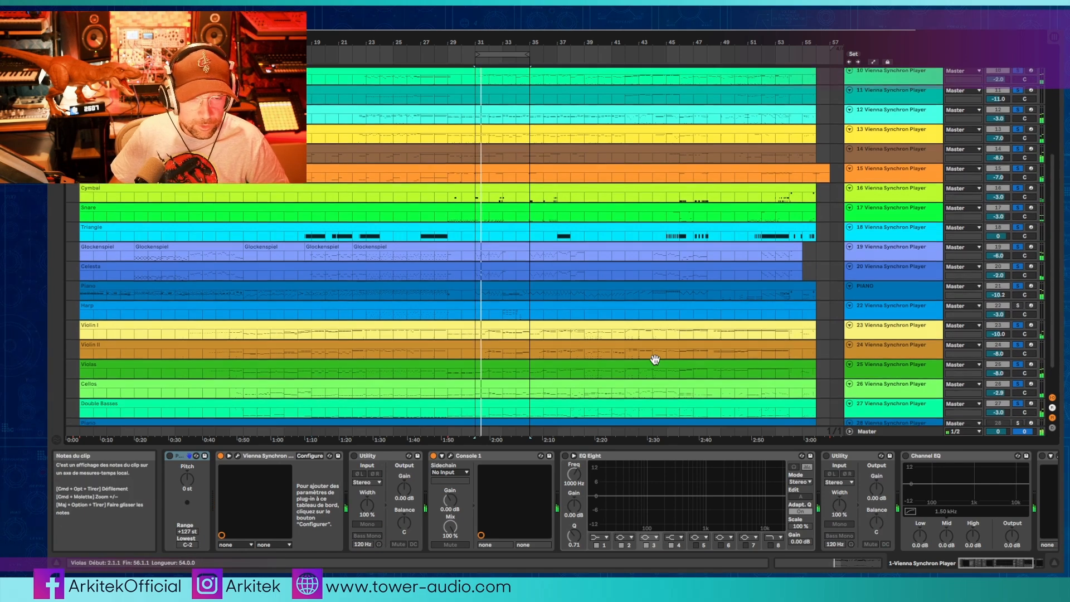
pyautogui.scroll(-1, 655, 360)
pyautogui.scroll(1, 654, 359)
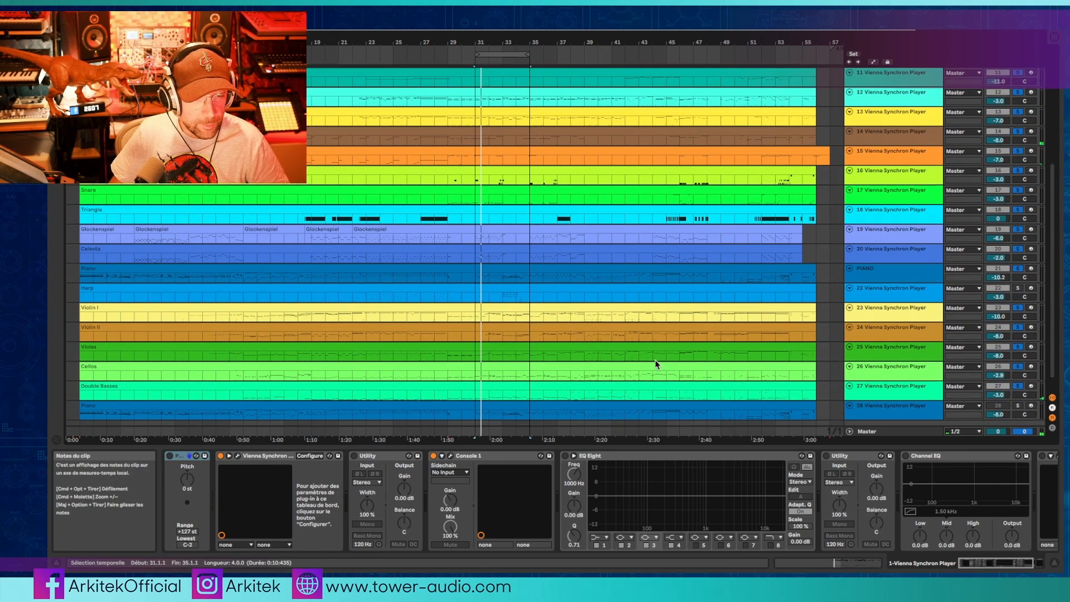
# Step: Place the playback start on the Harp part near bar 33, bring up its 00 Harp - Velocity preset and solo the Harp track
pyautogui.click(501, 295)
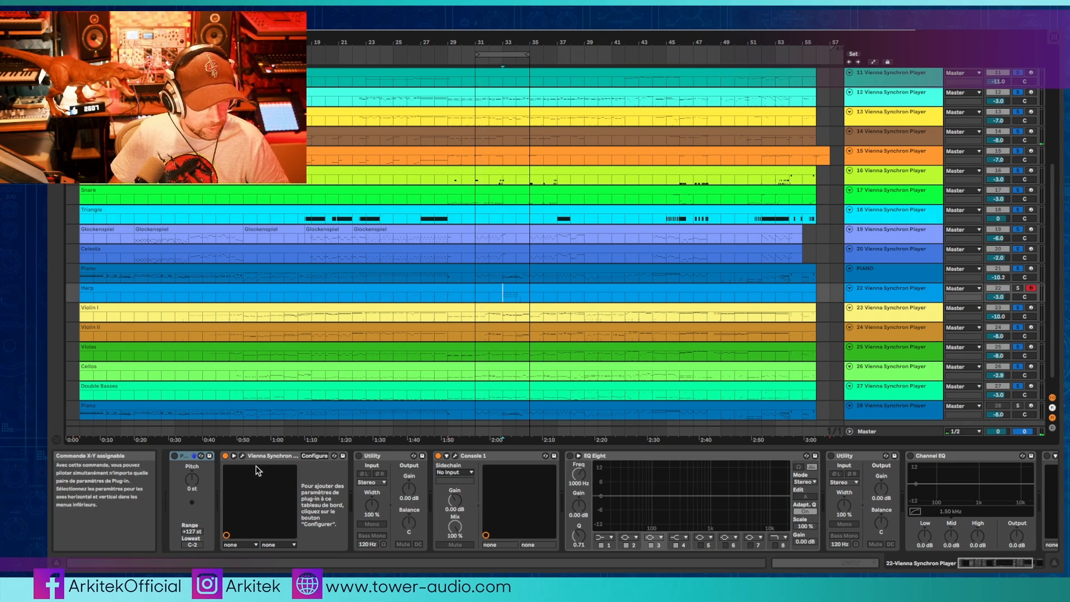
pyautogui.click(242, 456)
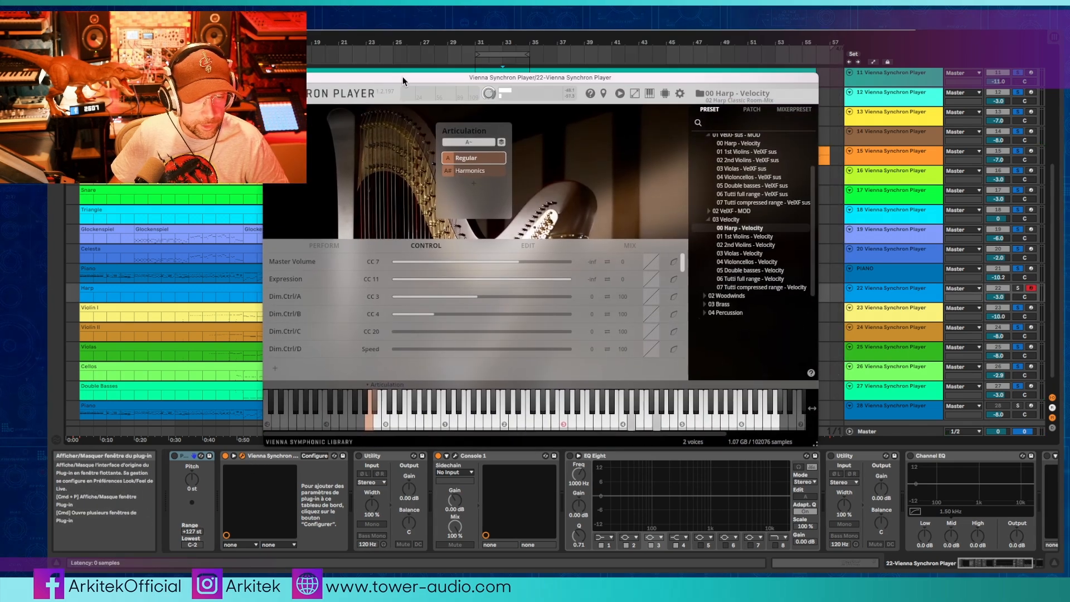
pyautogui.click(1018, 288)
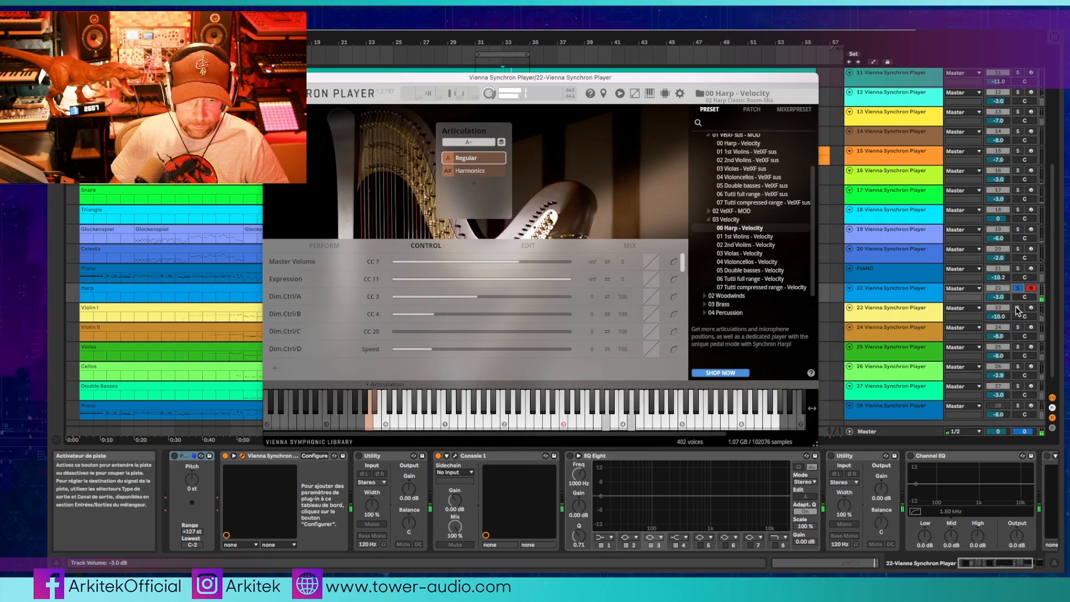
# Step: Set the Harp track's volume to 0 dB and review the player's Perform controls, closing the player window
pyautogui.click(1002, 297)
pyautogui.press('Delete')
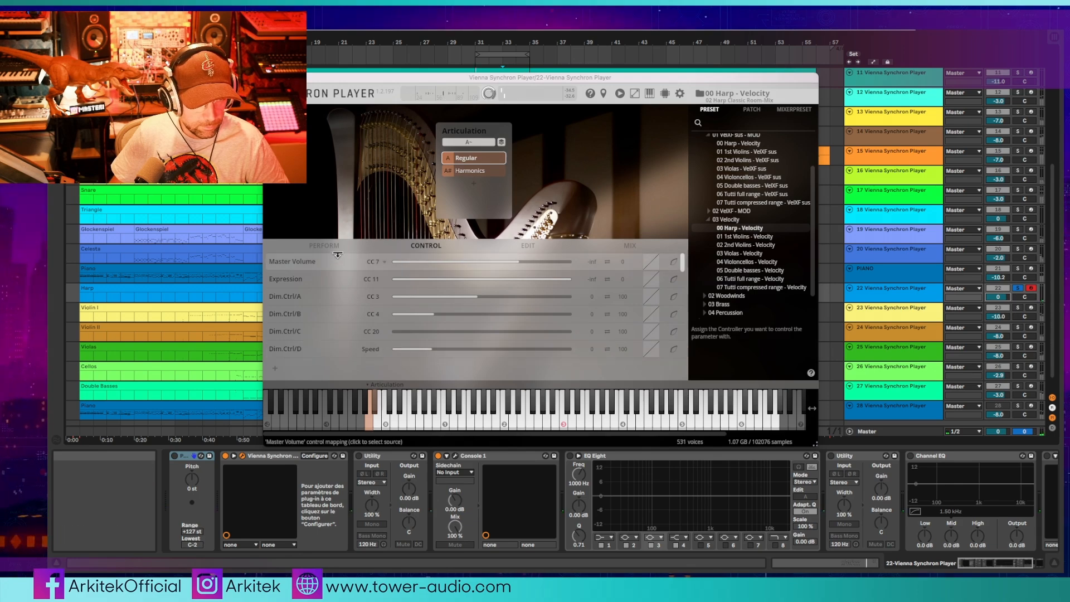
pyautogui.click(438, 245)
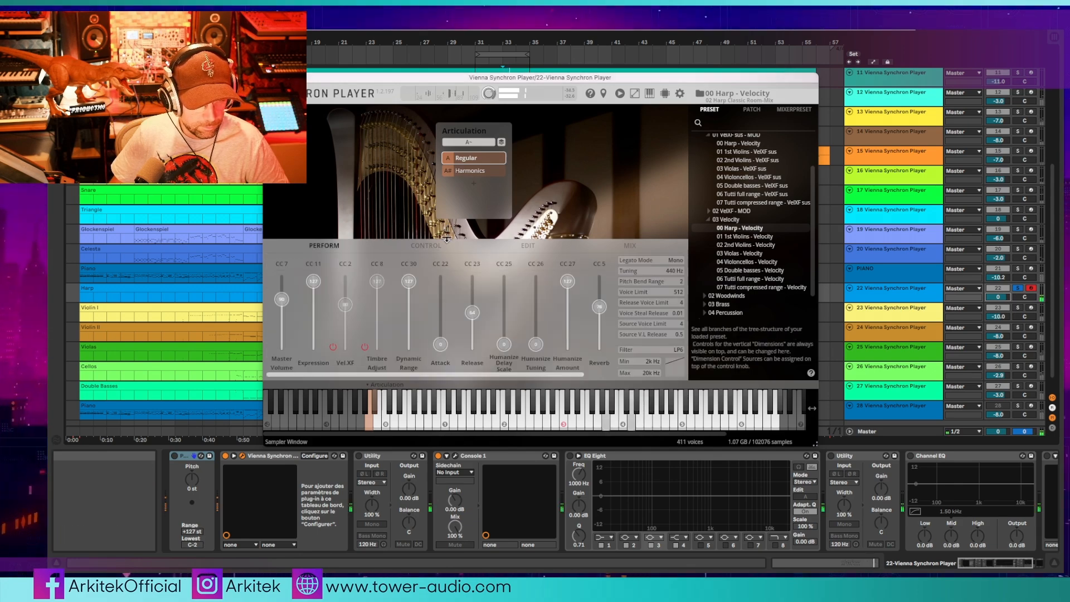
pyautogui.hotkey('ctrl', 'alt', 'p')
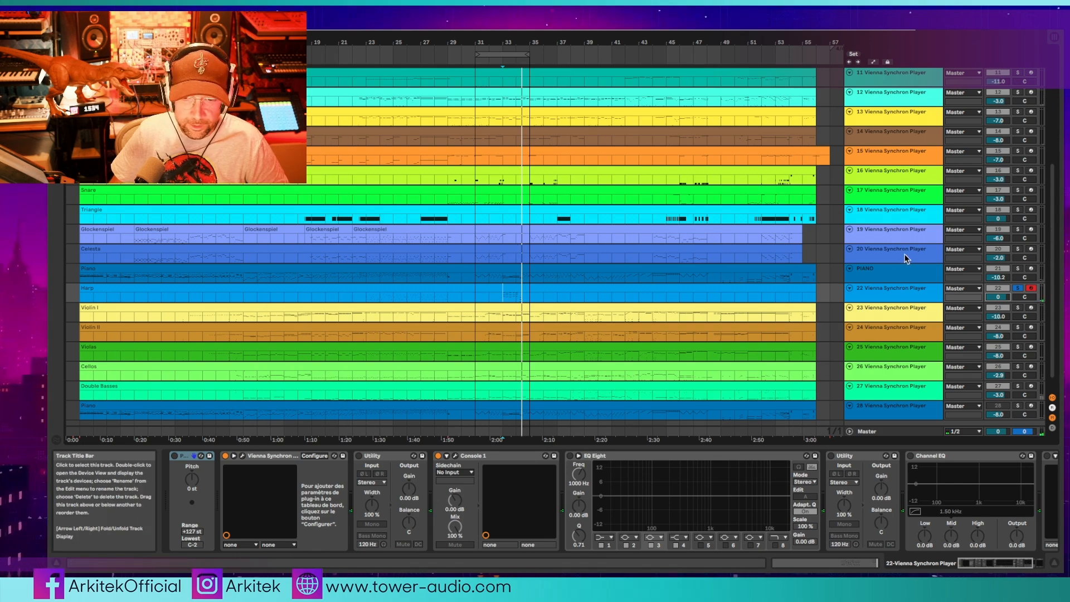
# Step: Solo the Snare and Cymbal tracks in turn and review their presets, including 17 Suspended cymbal - Velocity, closing each player window
pyautogui.click(1019, 190)
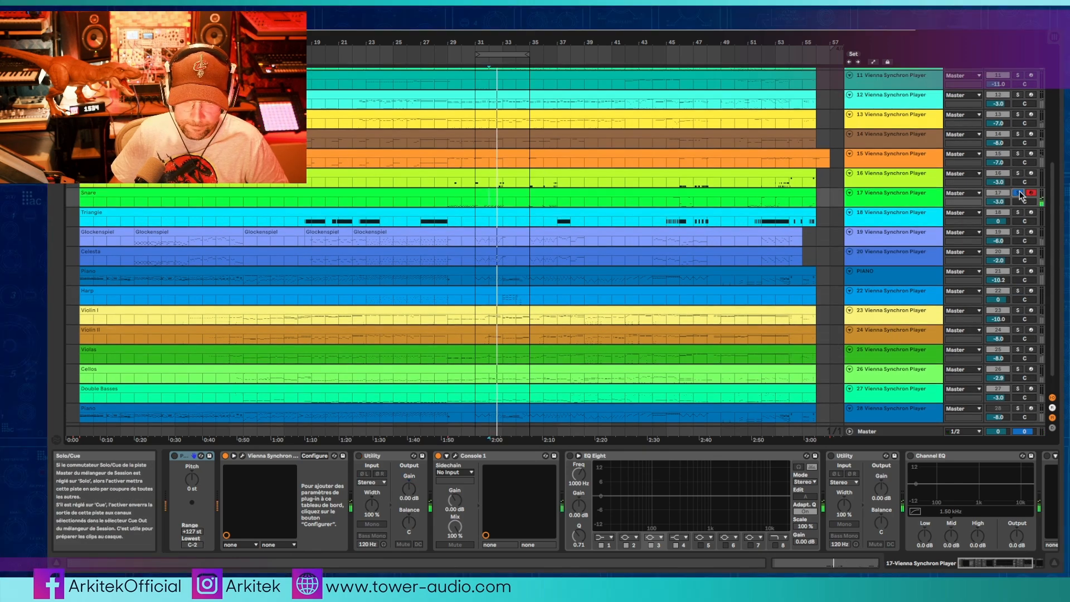
pyautogui.click(243, 456)
pyautogui.click(242, 456)
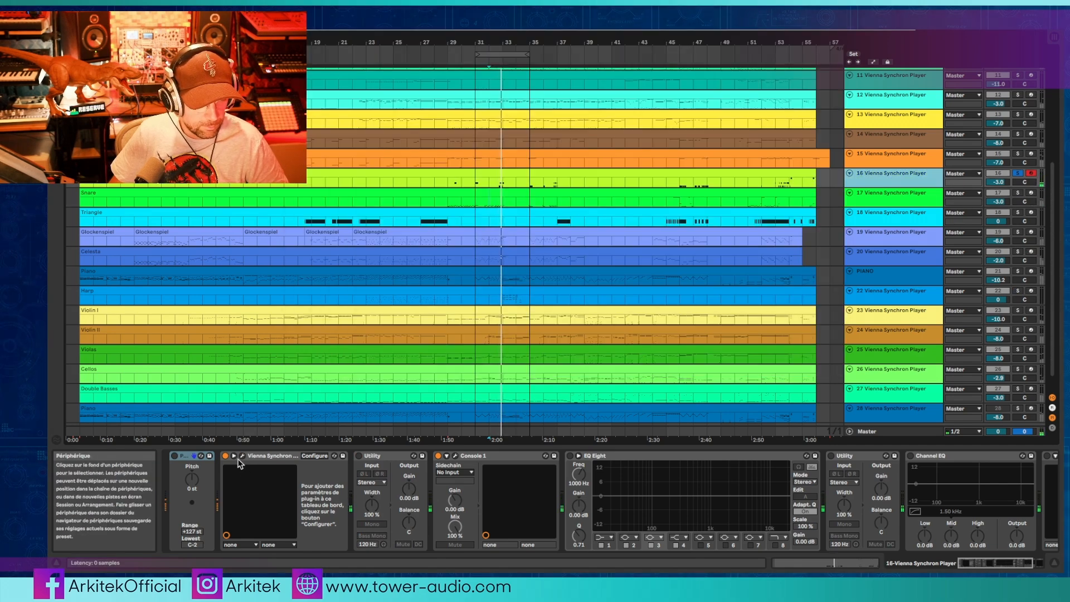
pyautogui.click(242, 457)
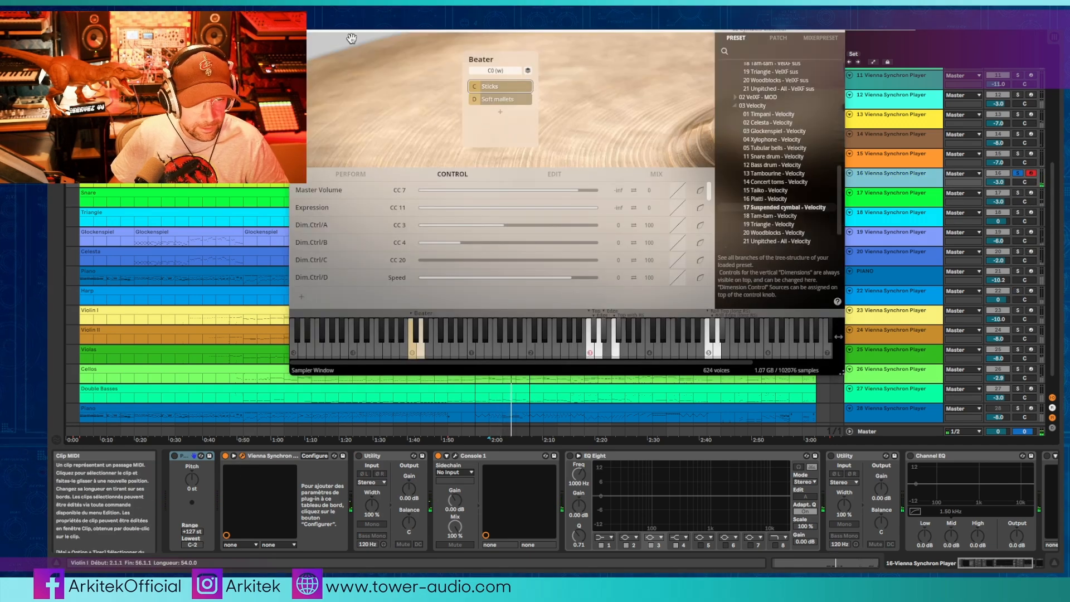
pyautogui.click(243, 457)
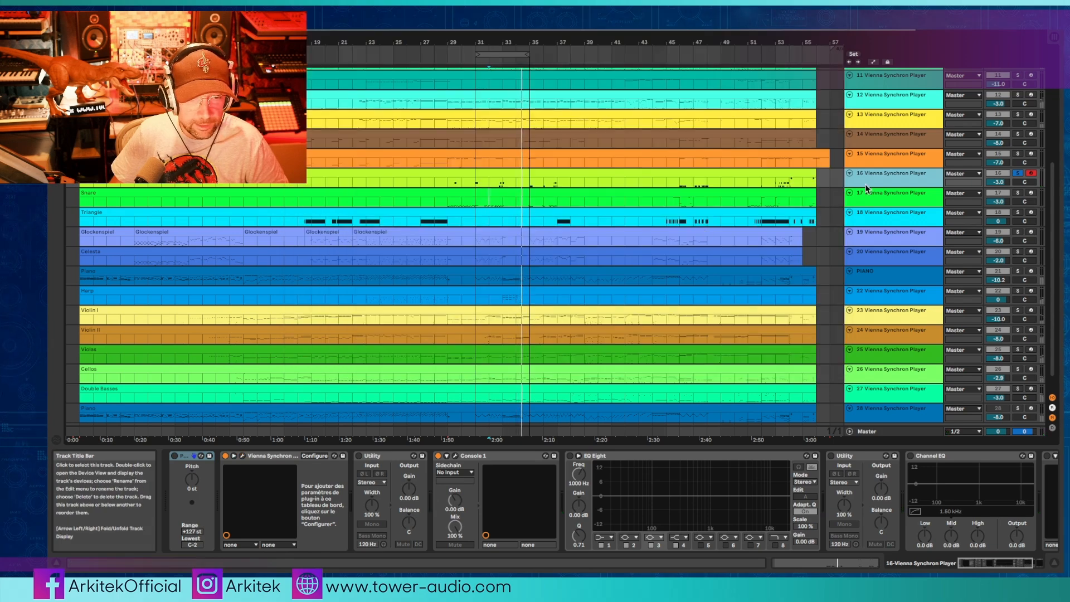
# Step: Solo only the track 15 Bass Drum and loop its part from bar 29 to bar 30
pyautogui.click(877, 157)
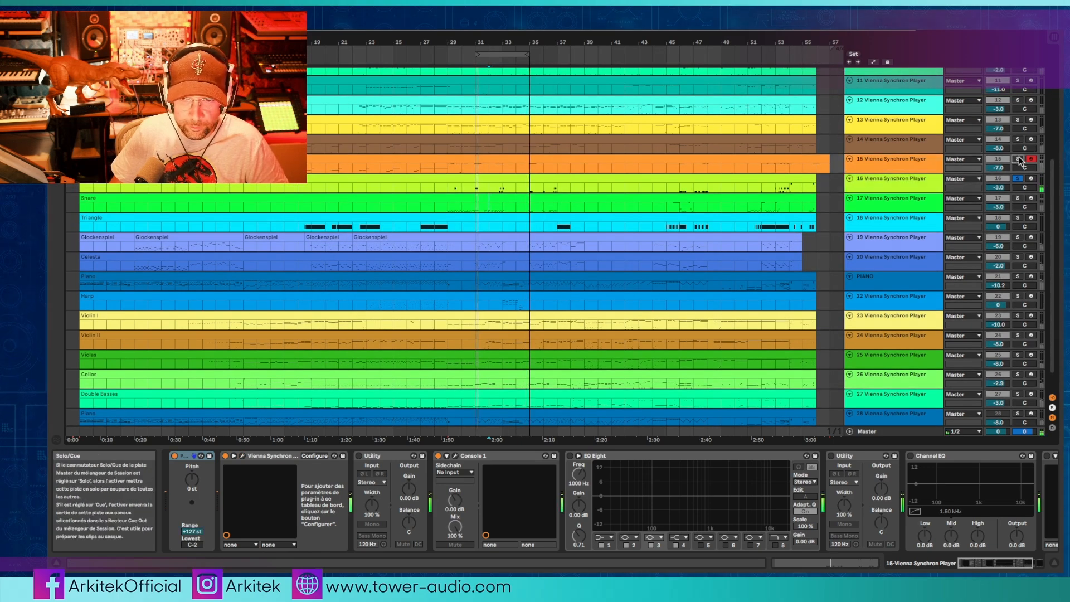
pyautogui.click(442, 173)
pyautogui.moveTo(448, 169); pyautogui.dragTo(460, 169)
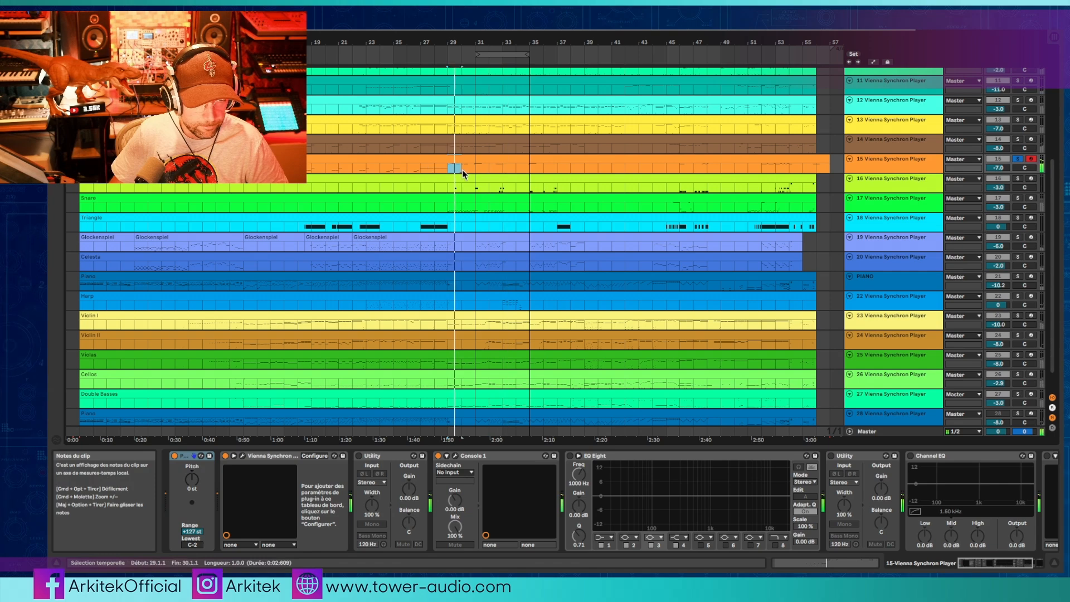
pyautogui.scroll(3, 539, 253)
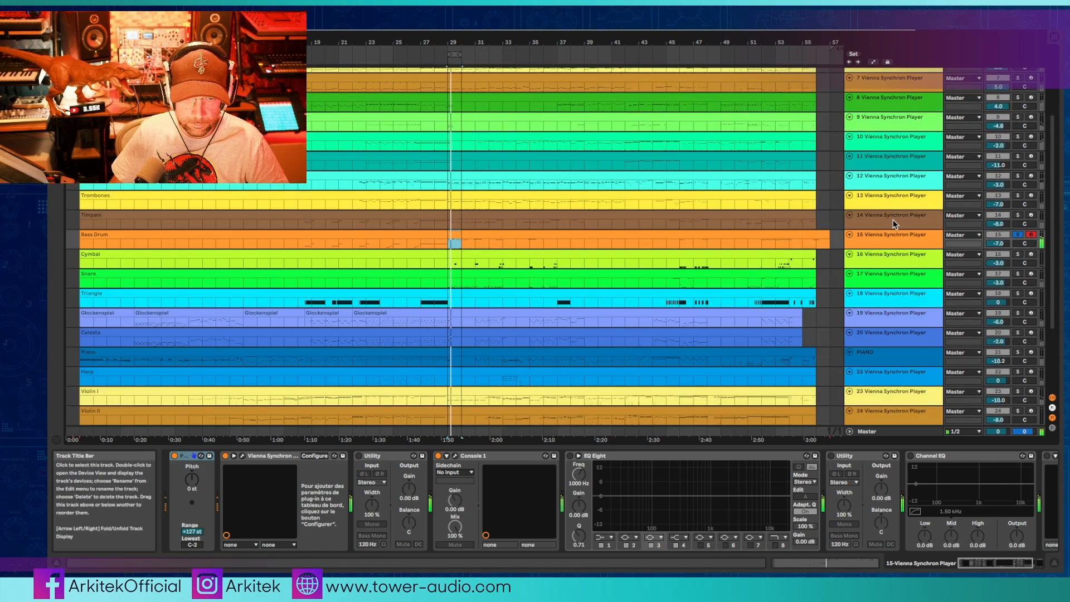
# Step: Solo only the Timpani track and review its 01 Timpani - Velocity preset, closing the window
pyautogui.click(893, 219)
pyautogui.click(1019, 215)
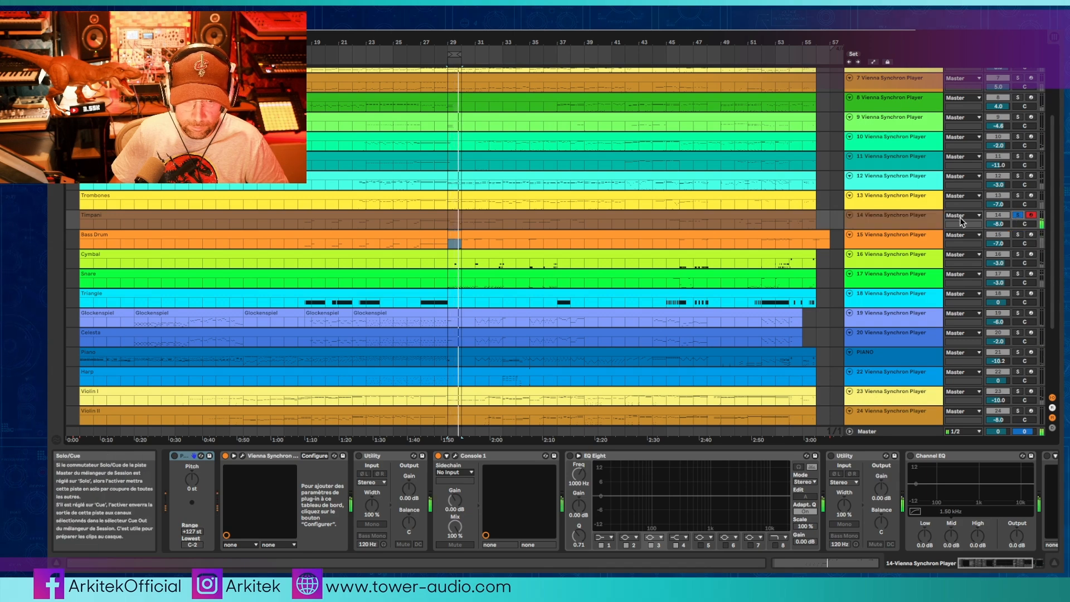
pyautogui.click(243, 455)
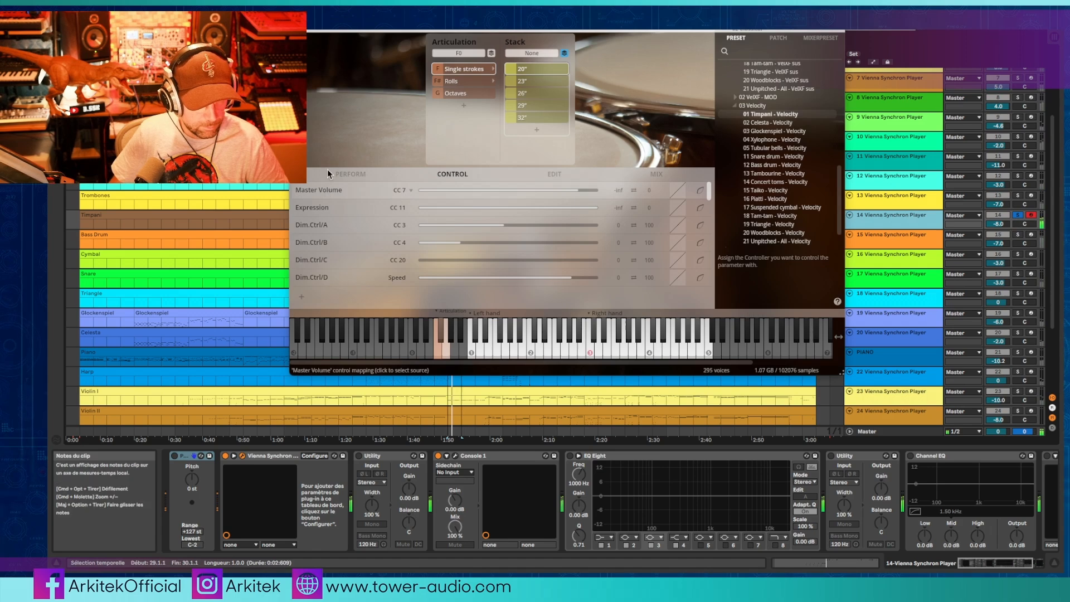
pyautogui.click(296, 17)
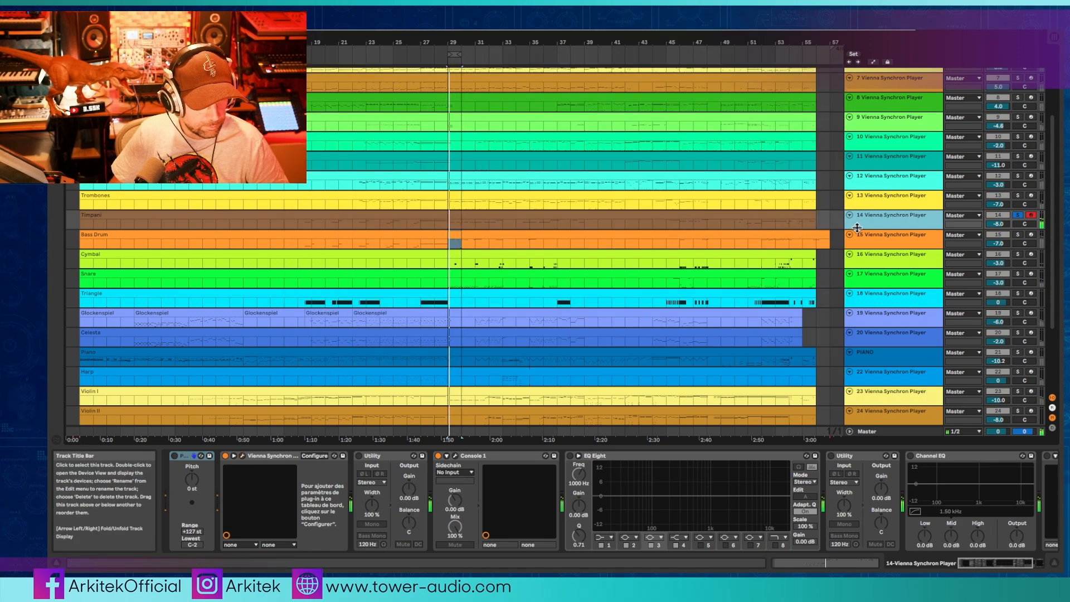
# Step: Solo the track 13 Trombones, adding the track 12 Trombones and the track 11 Trumpet Ens to the solo
pyautogui.click(907, 205)
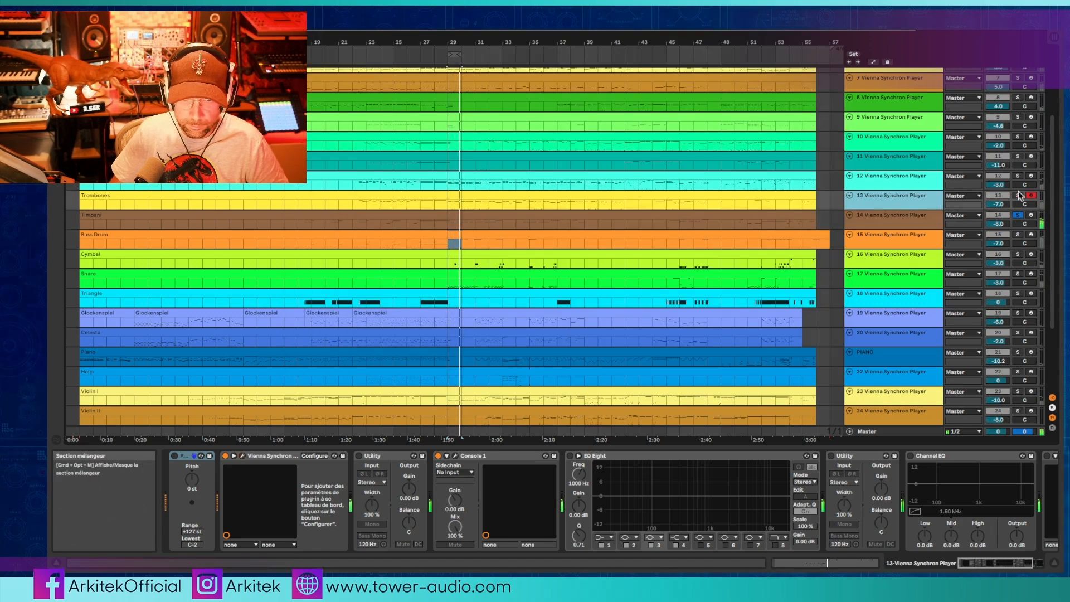
pyautogui.scroll(5, 1019, 251)
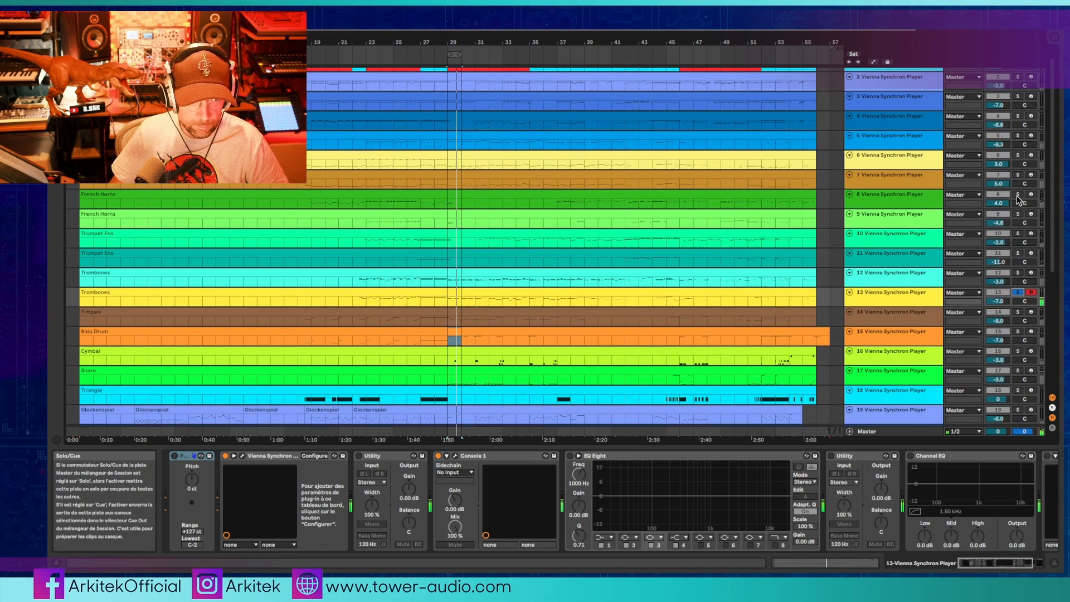
pyautogui.click(1019, 273)
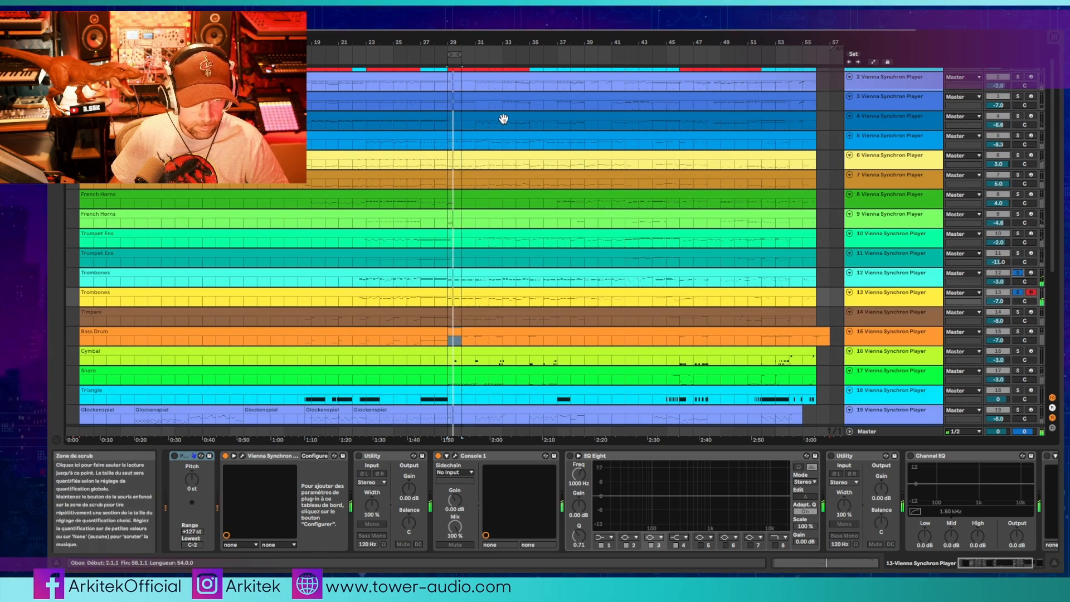
pyautogui.click(1018, 254)
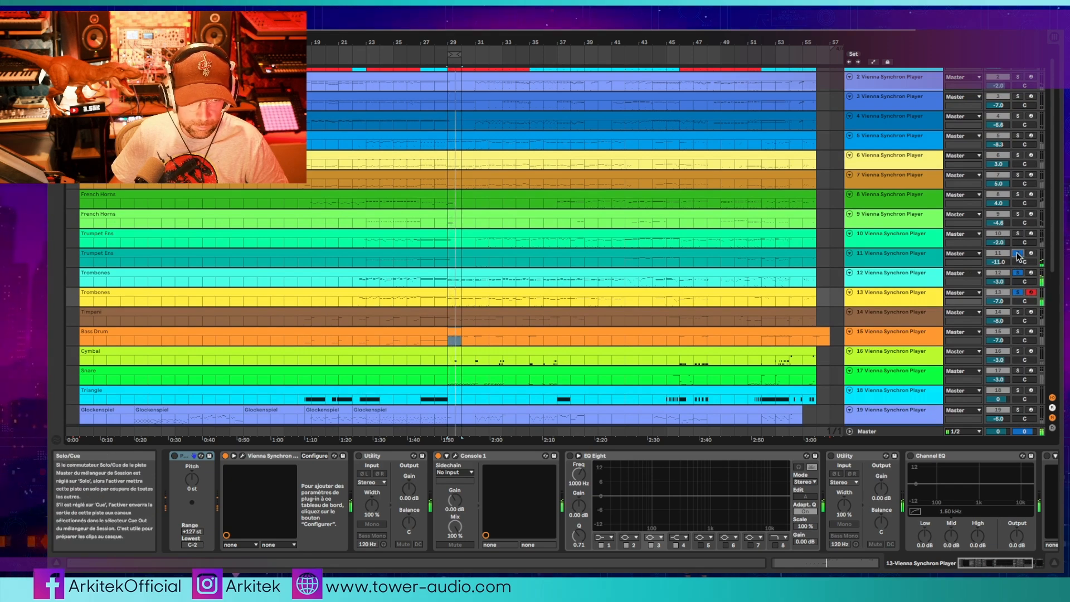
# Step: Move the playback loop to the red Piccolo clip at bars 31 to 35
pyautogui.scroll(1, 497, 127)
pyautogui.click(491, 71)
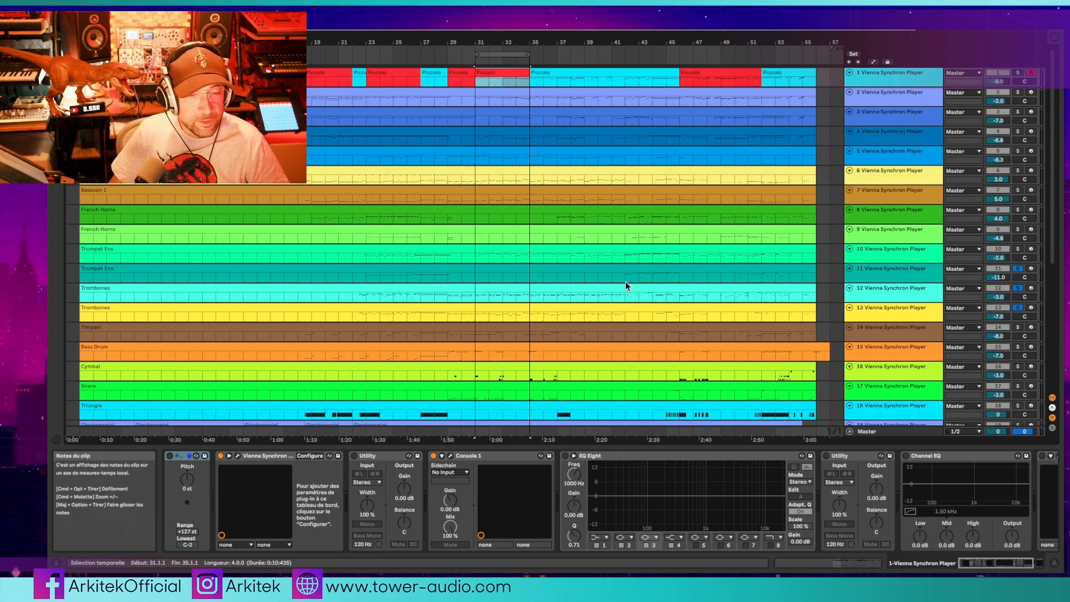
pyautogui.scroll(-10, 625, 282)
pyautogui.scroll(10, 626, 282)
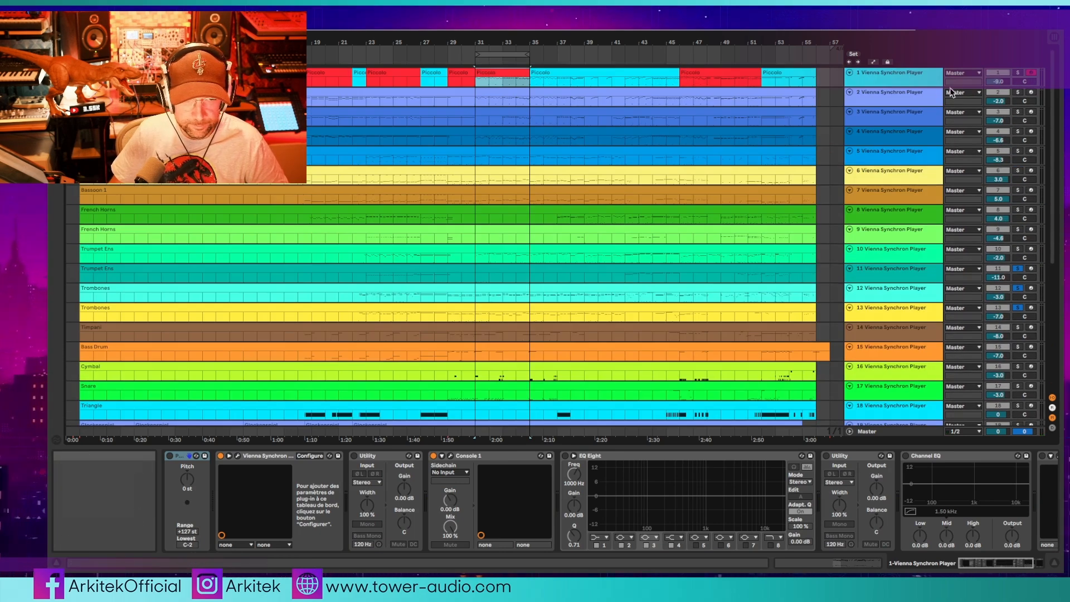
# Step: Play only the Piccolo track soloed and review its 01 Piccolo flute - VelXF sus preset, moving the player window clear of the track controls
pyautogui.click(1017, 73)
pyautogui.press('space')
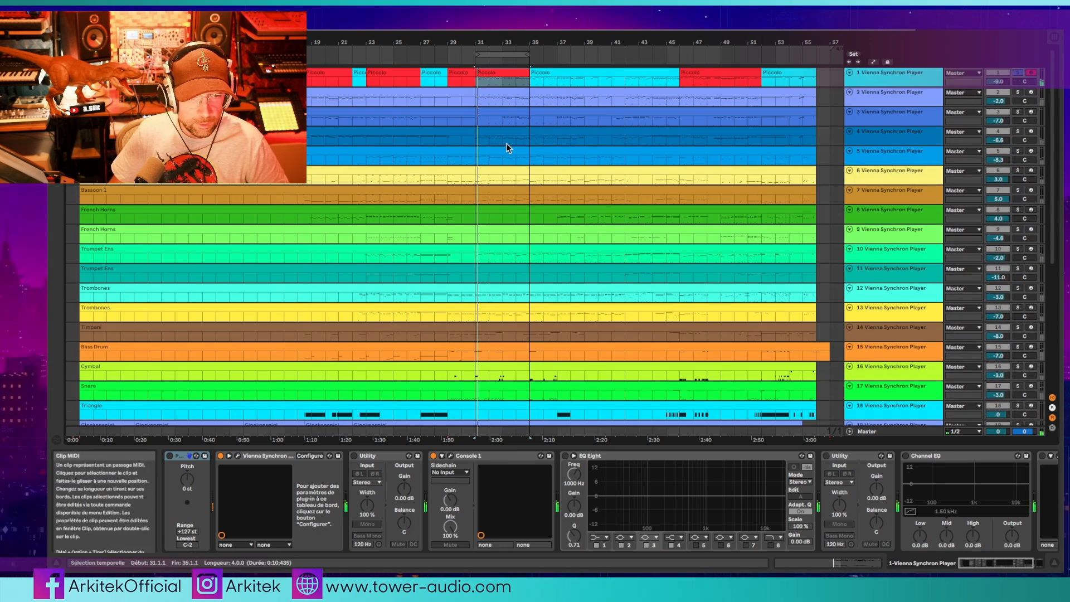
pyautogui.click(238, 457)
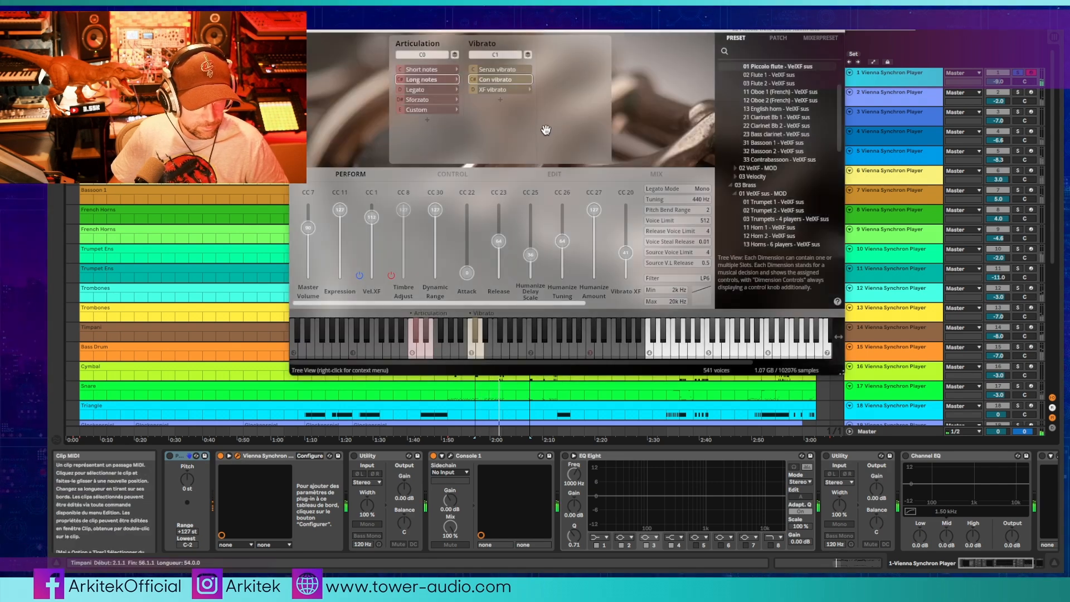
pyautogui.moveTo(716, 36); pyautogui.dragTo(769, 146)
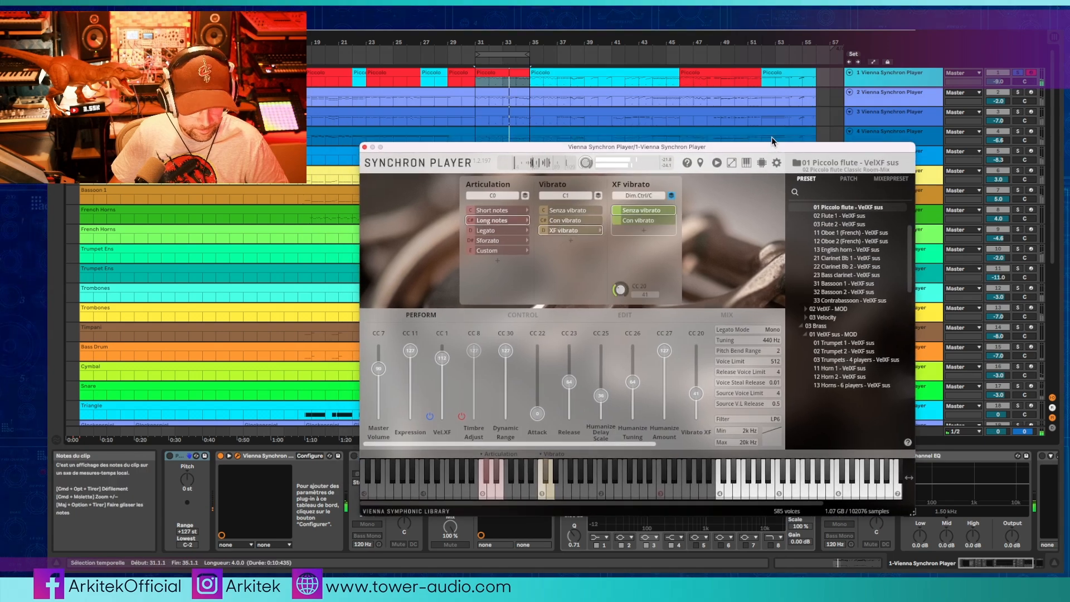
# Step: Solo the woodwind tracks below the Piccolo and open the Vienna Synchron Player of track 4
pyautogui.click(1020, 93)
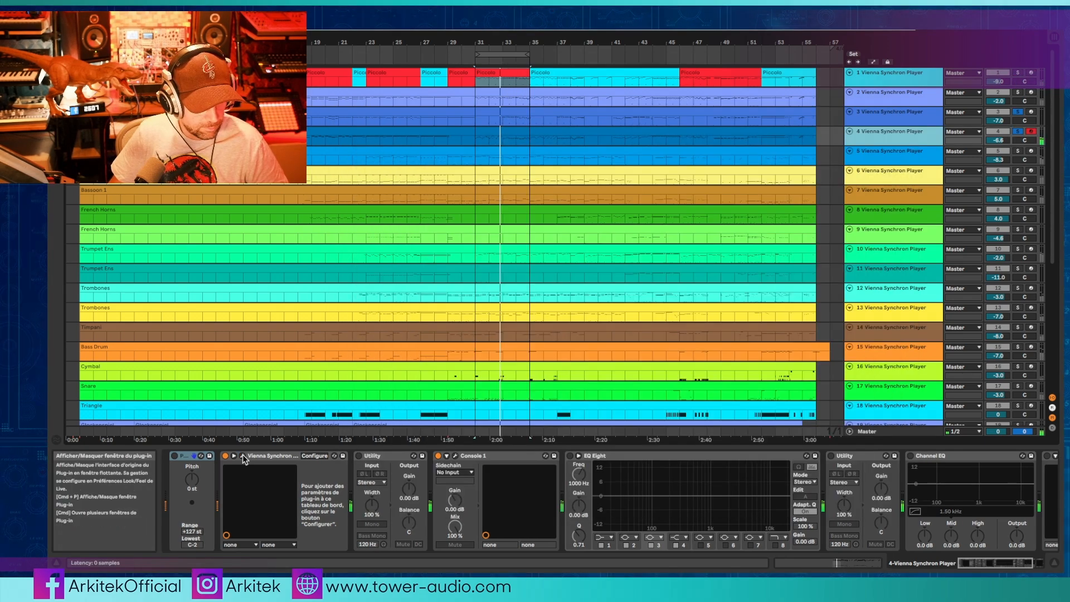
pyautogui.click(243, 457)
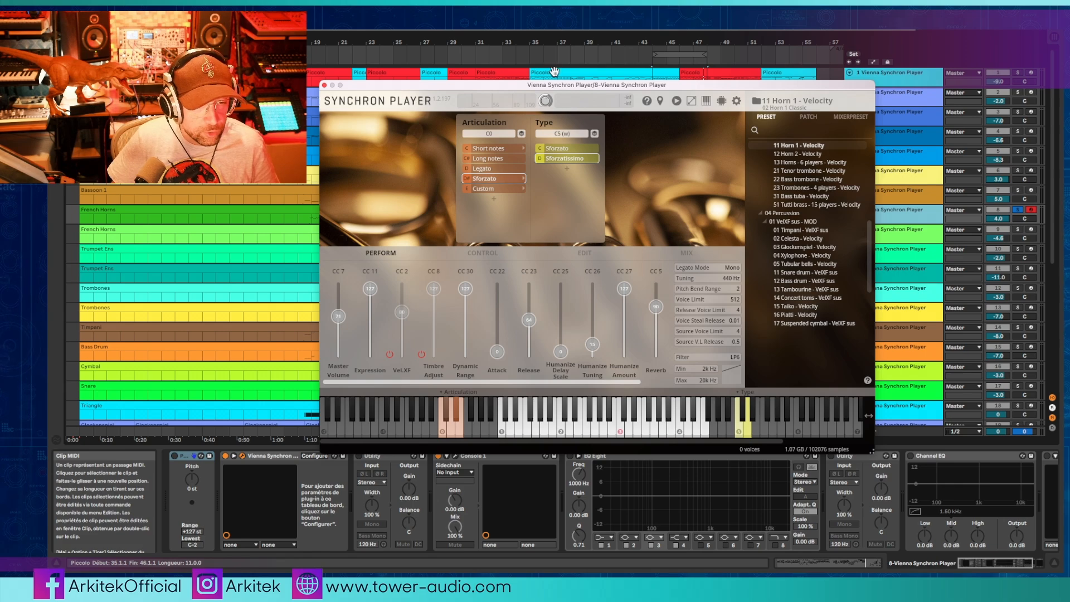
# Step: Reposition the track 8 French Horns player window showing 11 Horn 1 - Velocity and play the soloed part
pyautogui.moveTo(556, 85); pyautogui.dragTo(567, 216)
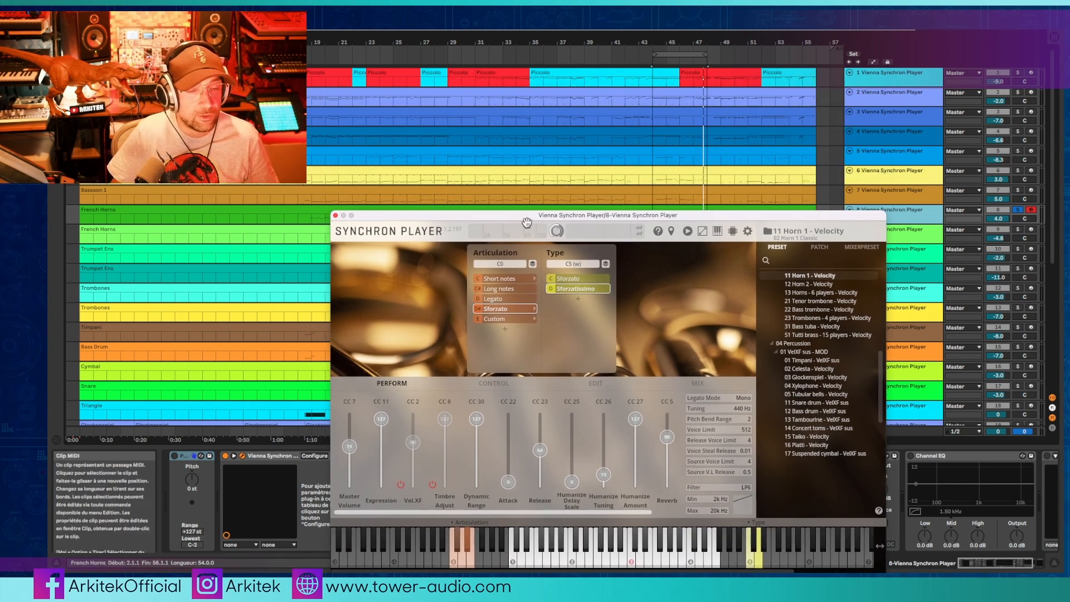
pyautogui.moveTo(503, 219); pyautogui.dragTo(489, 129)
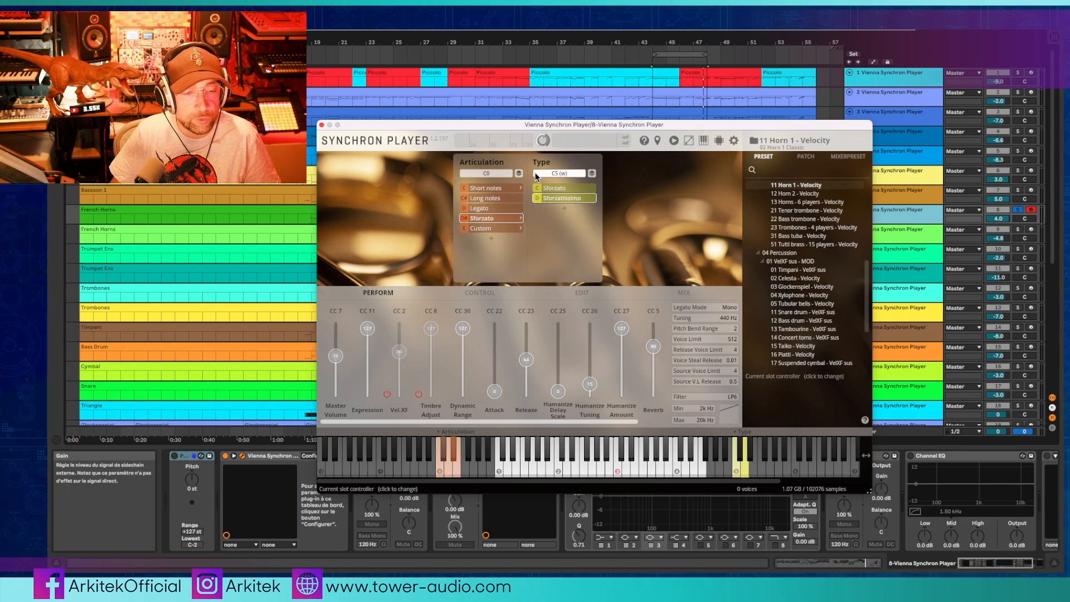
pyautogui.press('space')
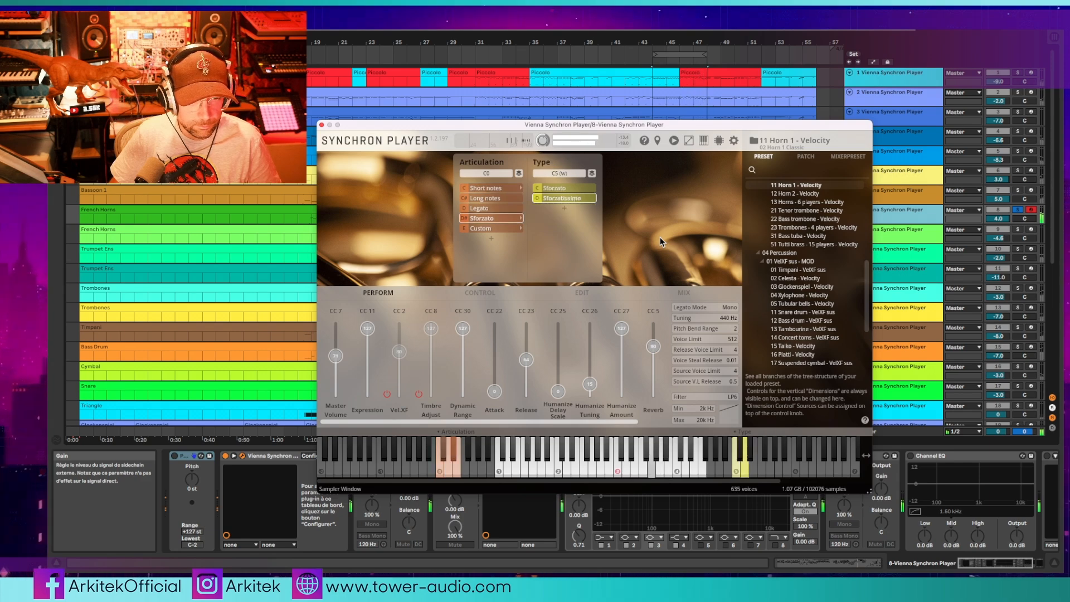
# Step: Close the French Horns player window and loop playback over the red Piccolo clip at bars 46 to 52
pyautogui.click(322, 125)
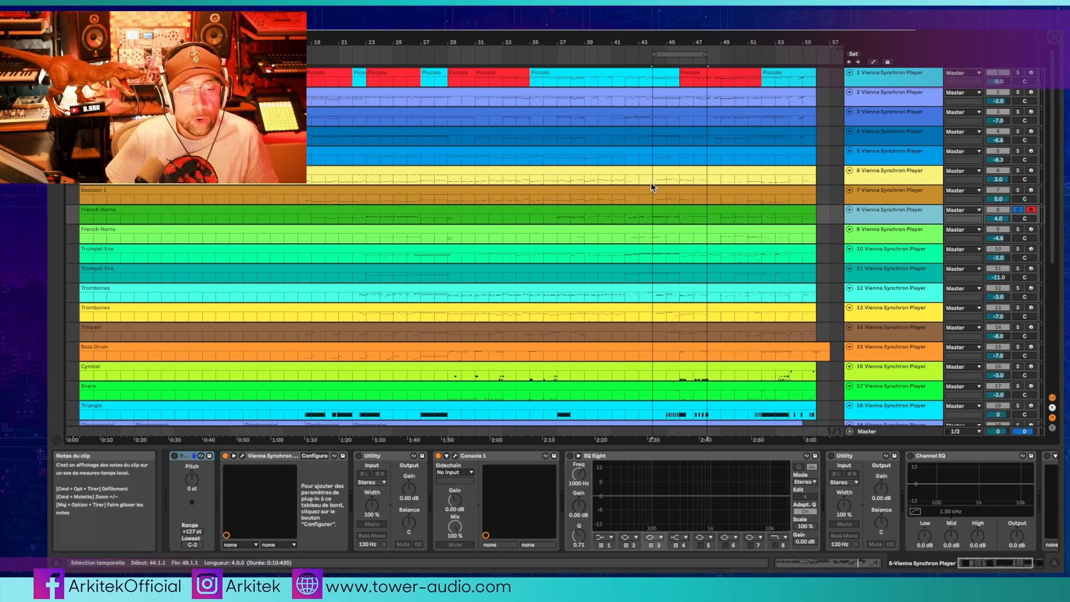
pyautogui.press('super+z')
pyautogui.press('super+z')
pyautogui.press('super+z')
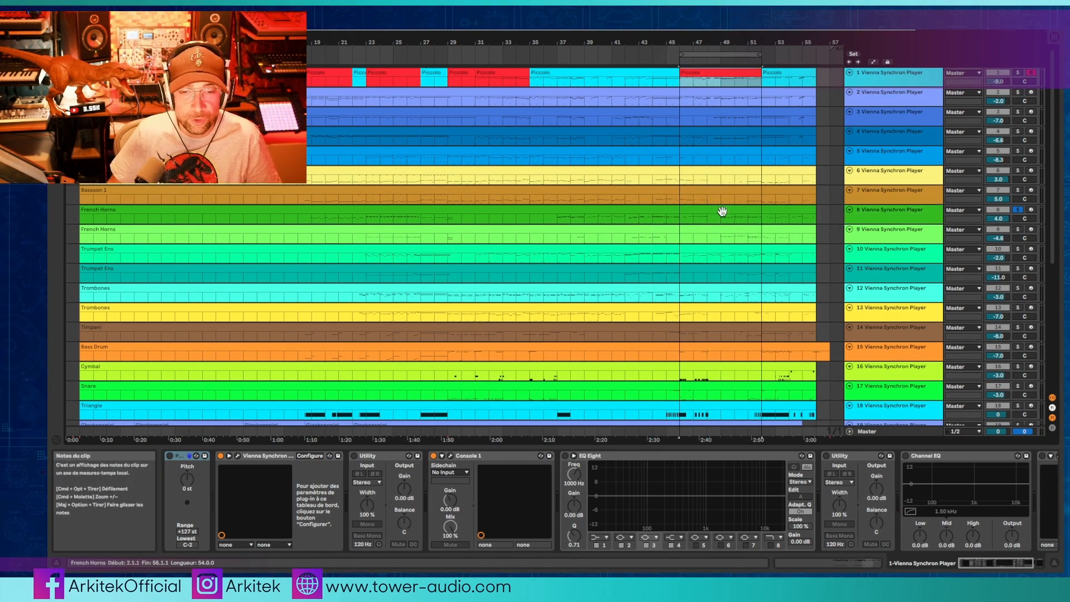
pyautogui.scroll(-2, 803, 241)
pyautogui.scroll(2, 802, 241)
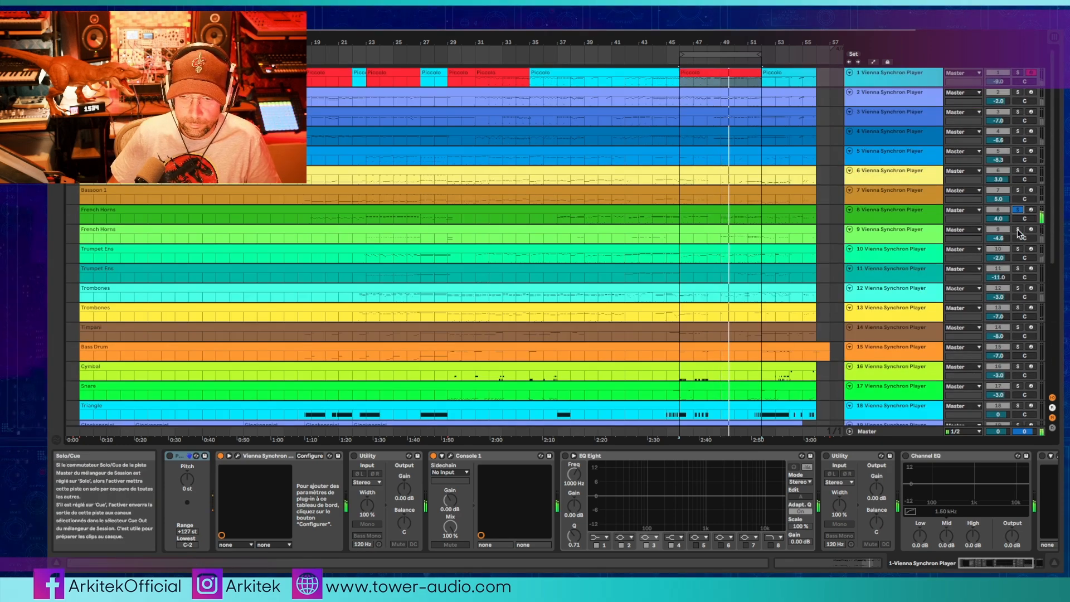
# Step: Audition the brass tracks 9, 11 and 12 and the Violin I and Violin II tracks soloed one at a time
pyautogui.click(1018, 230)
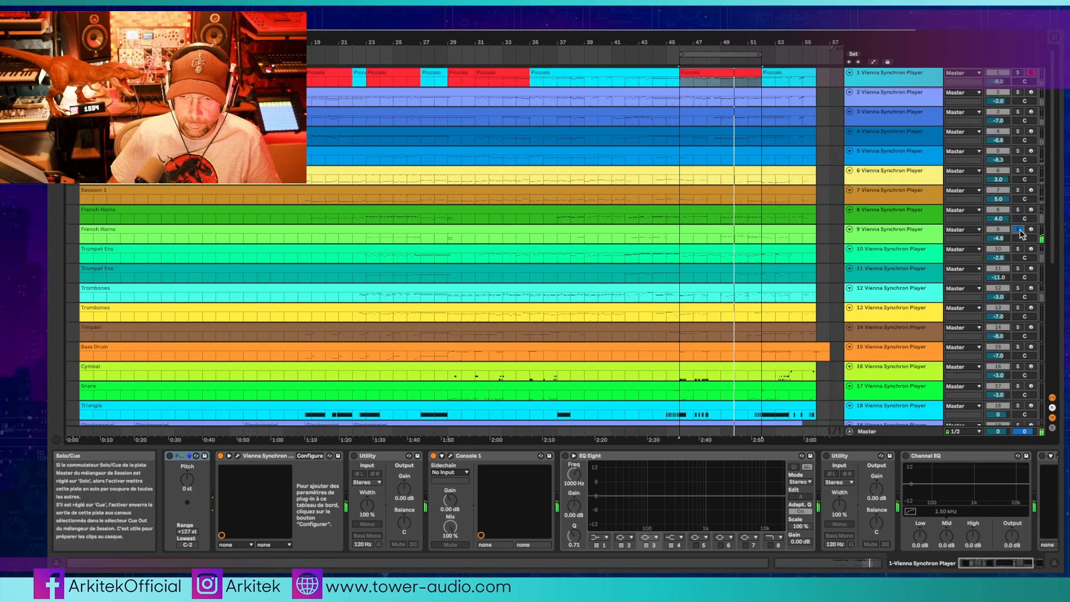
pyautogui.click(1019, 269)
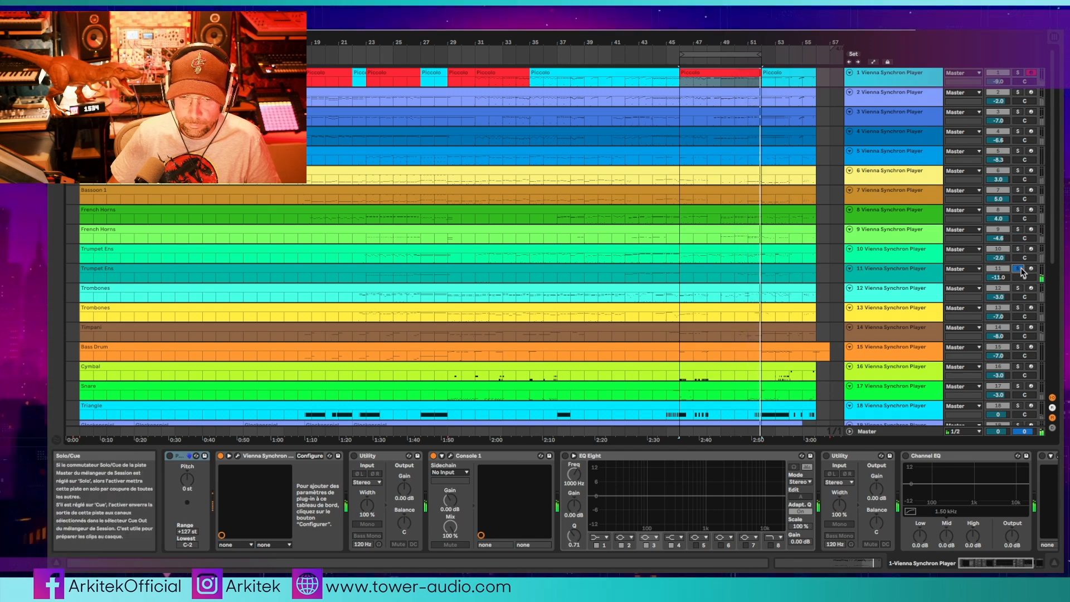
pyautogui.click(1018, 288)
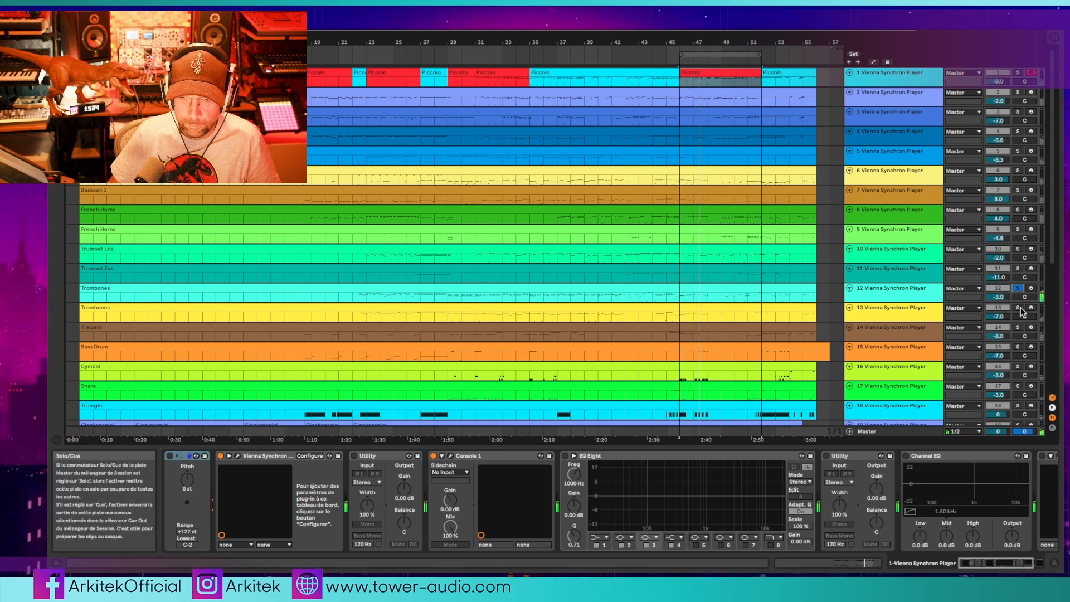
pyautogui.scroll(-5, 1019, 307)
pyautogui.click(1018, 322)
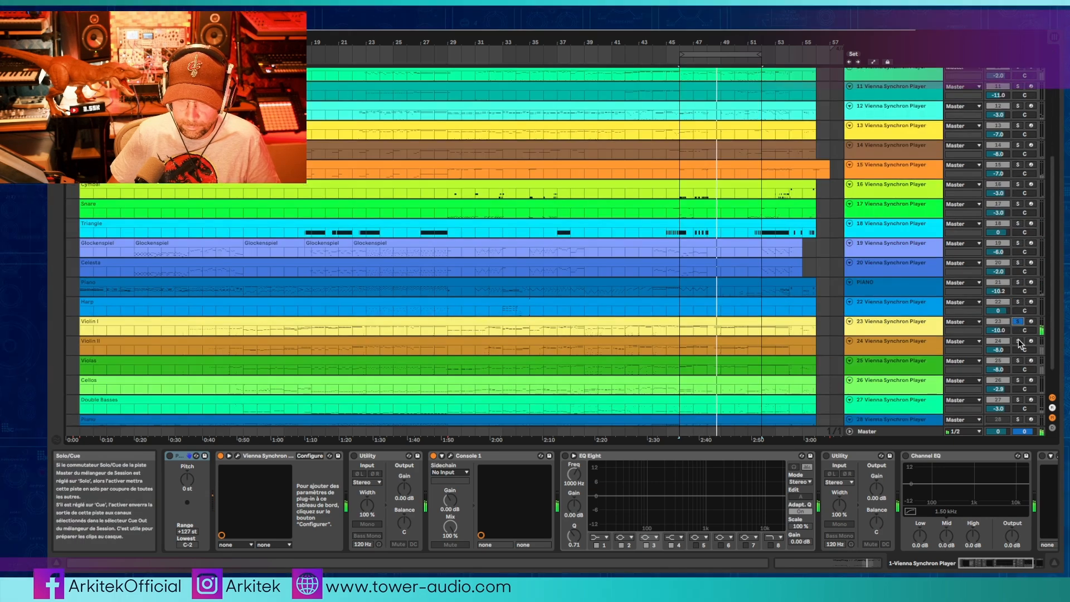
pyautogui.click(1017, 341)
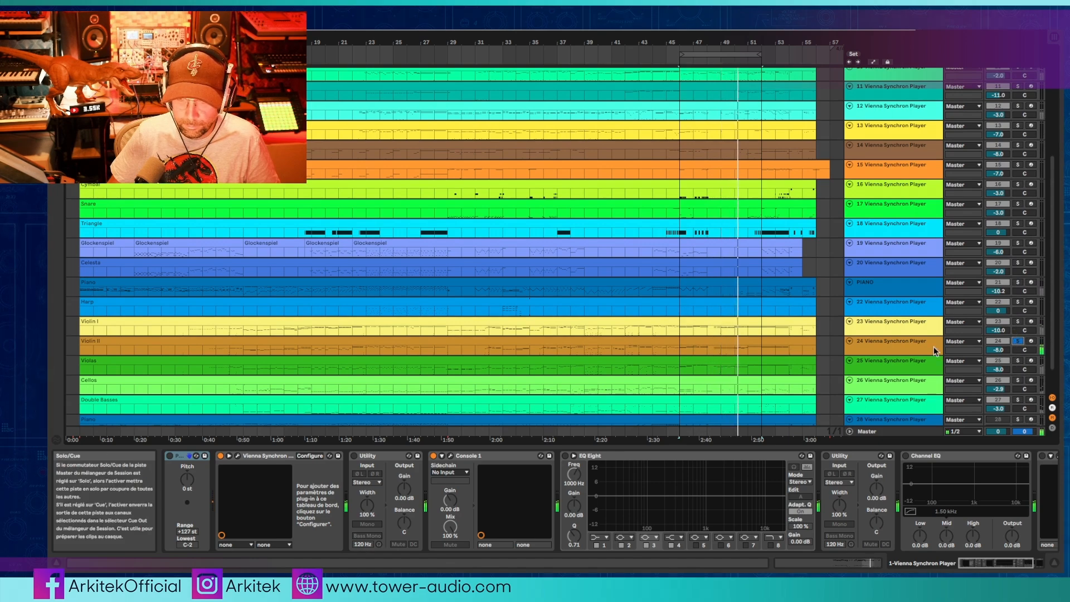
# Step: Open the Vienna Synchron Player of the Violin II track, review its 02 2nd Violins - Velocity preset and hide the player window
pyautogui.click(897, 345)
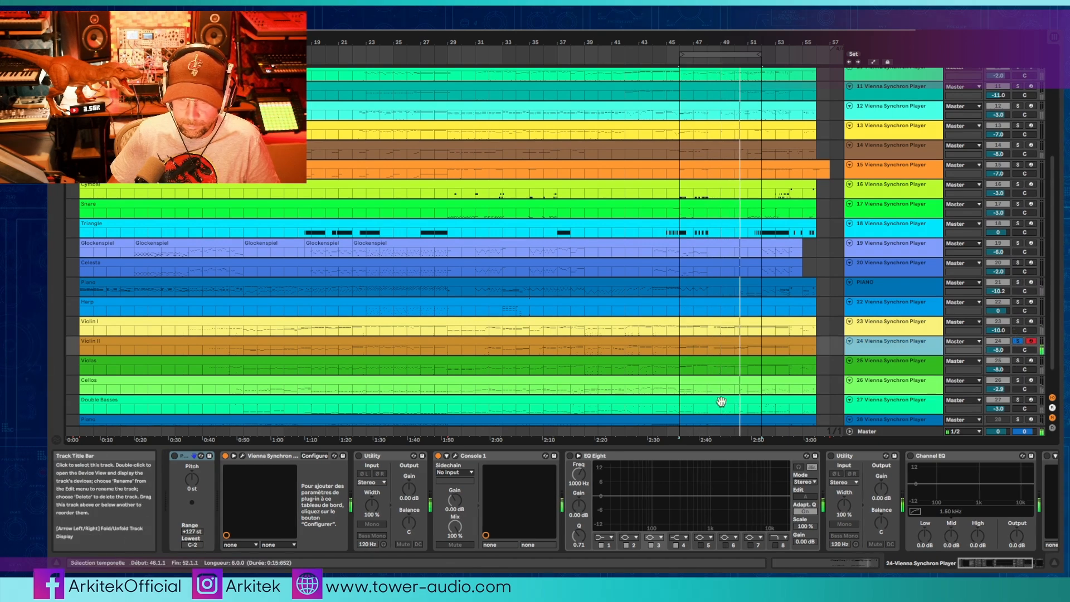
pyautogui.click(243, 457)
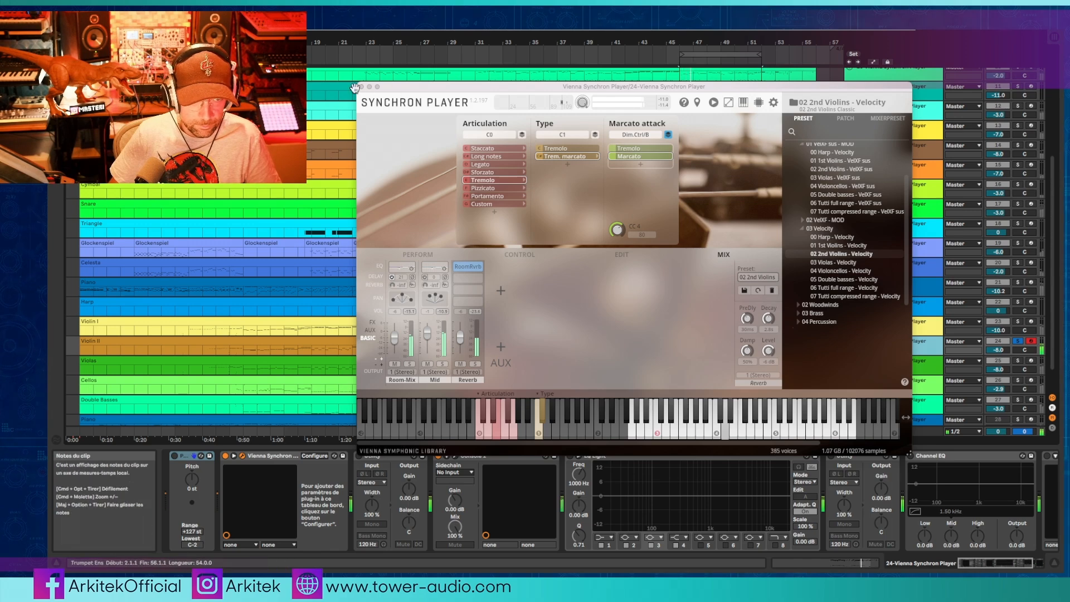
pyautogui.press('super+alt+p')
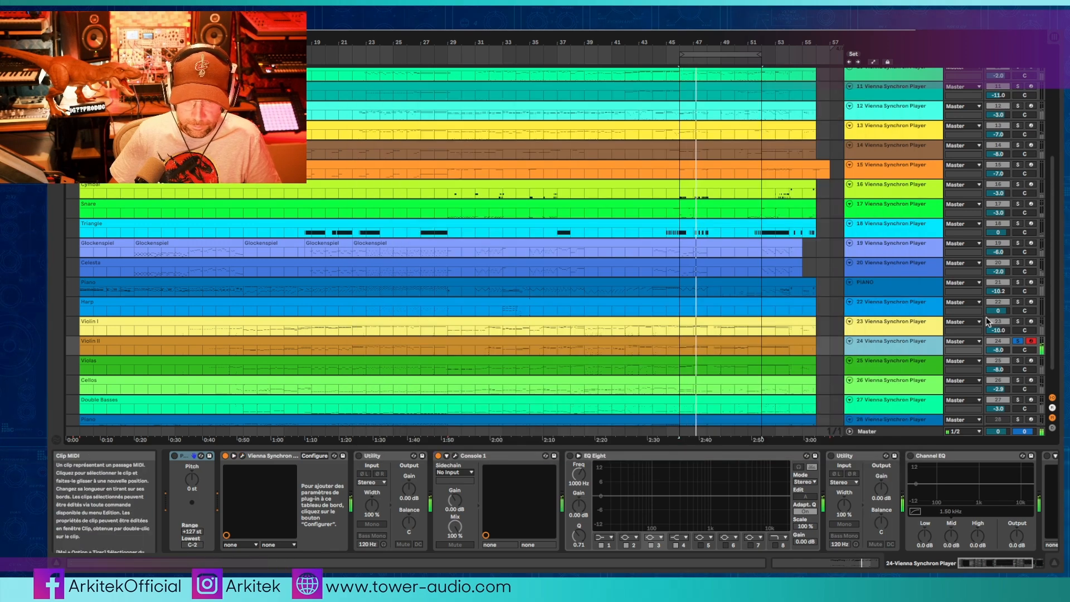
# Step: Audition the Violas, Cellos and Double Basses tracks soloed one at a time
pyautogui.click(1018, 361)
pyautogui.scroll(-2, 1022, 356)
pyautogui.click(1018, 349)
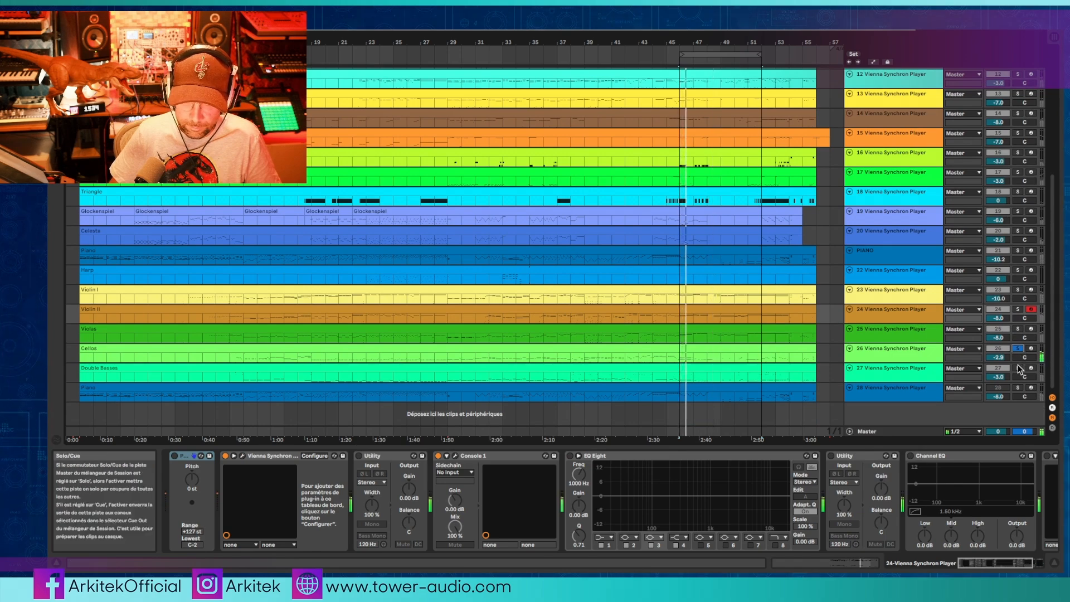
pyautogui.click(1018, 368)
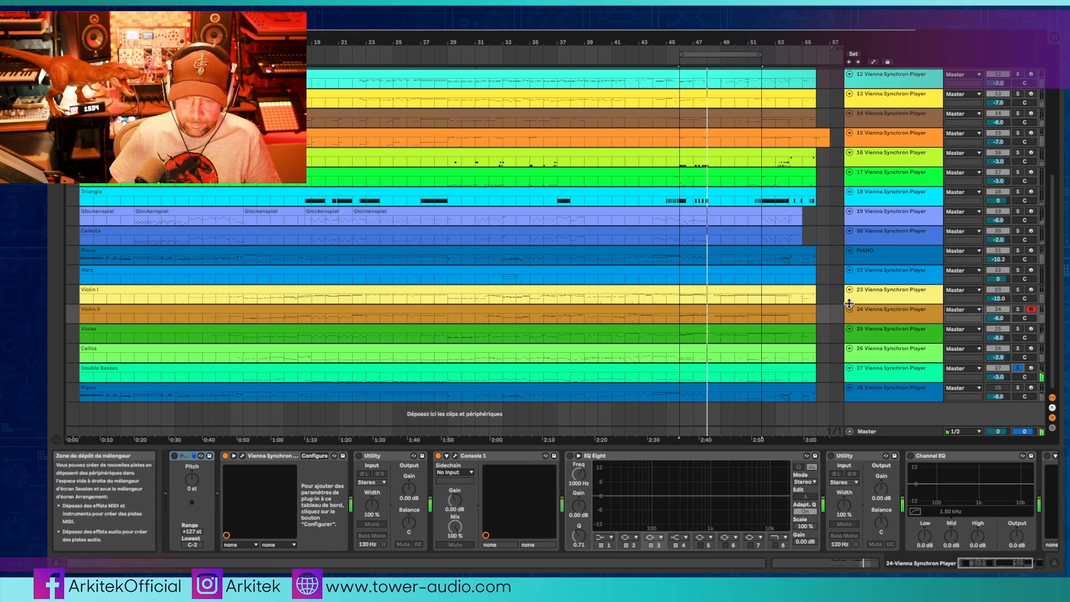
# Step: Start playback from bar 31, the start of the red Piccolo clip, with the Piccolo track soloed
pyautogui.scroll(10, 674, 254)
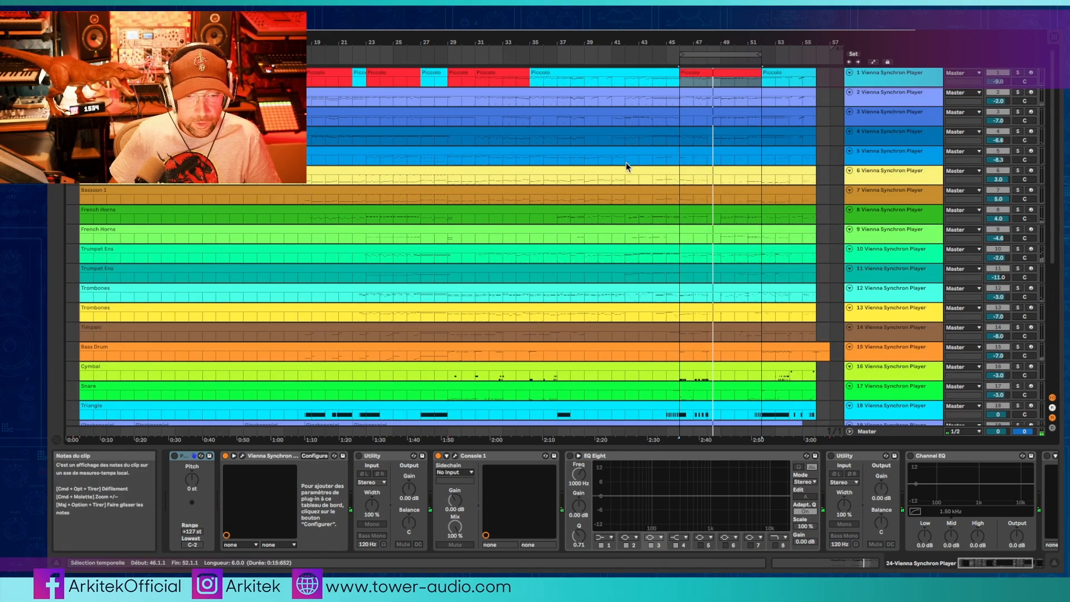
pyautogui.click(496, 72)
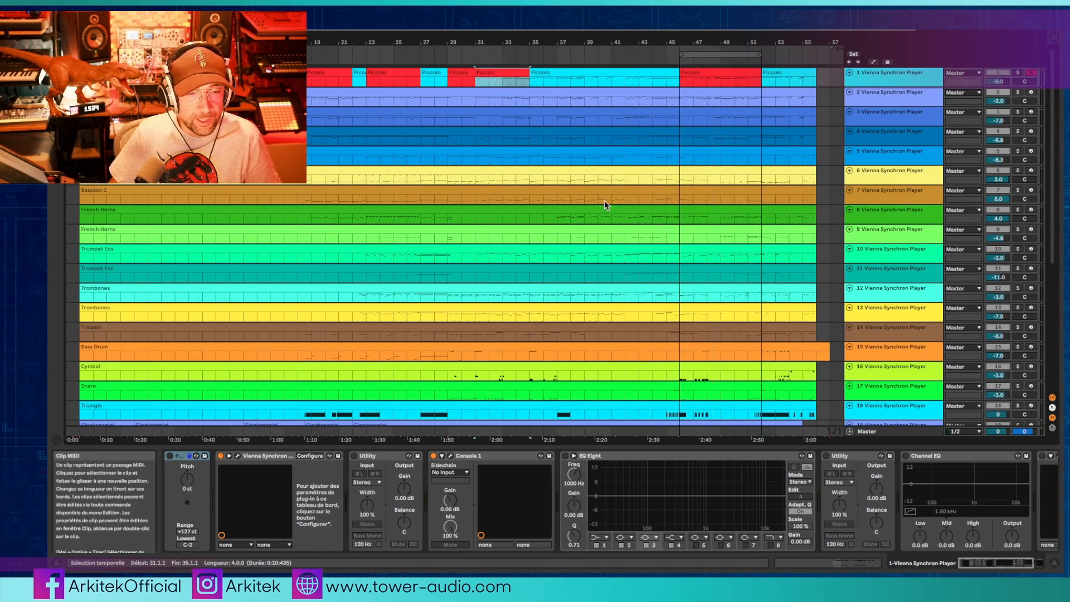
pyautogui.click(476, 96)
pyautogui.scroll(-5, 596, 313)
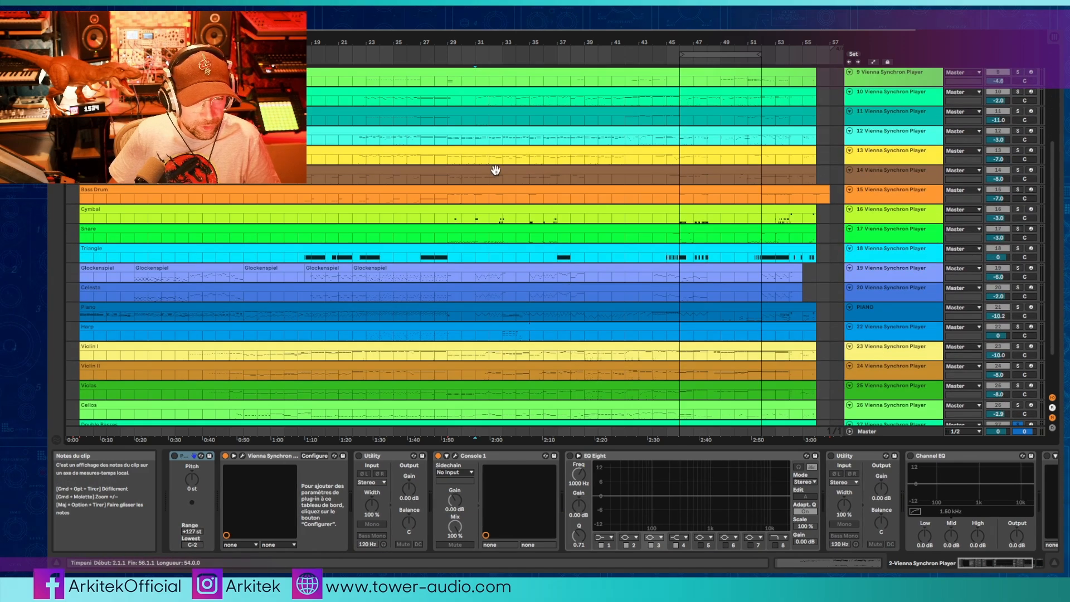
pyautogui.scroll(5, 494, 169)
pyautogui.press('space')
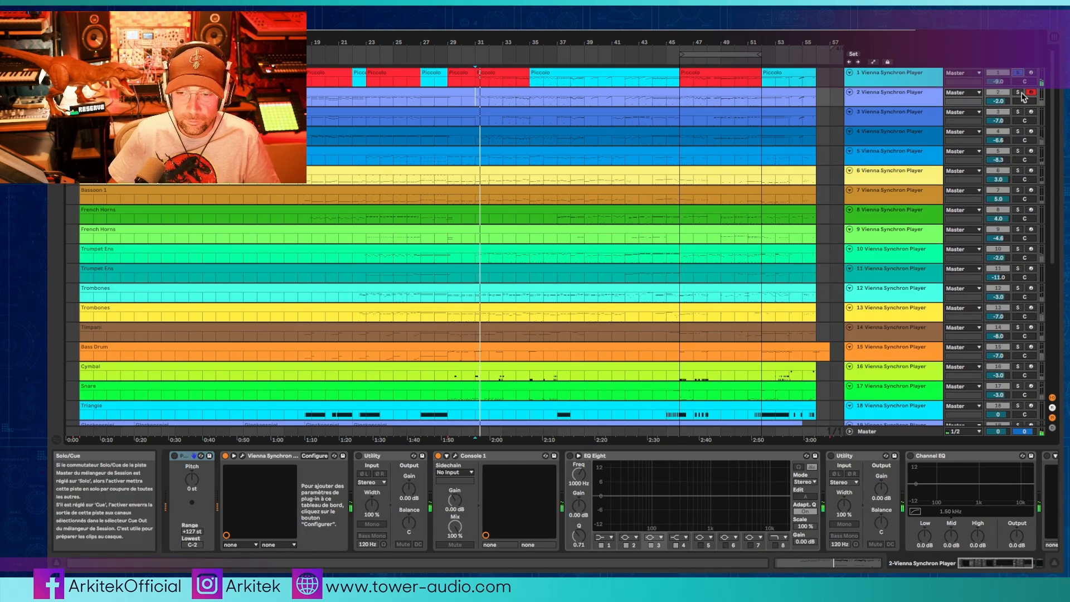
# Step: Add woodwind tracks 2 to 7 to the soloed Piccolo one after another during playback
pyautogui.click(1019, 93)
pyautogui.click(1019, 113)
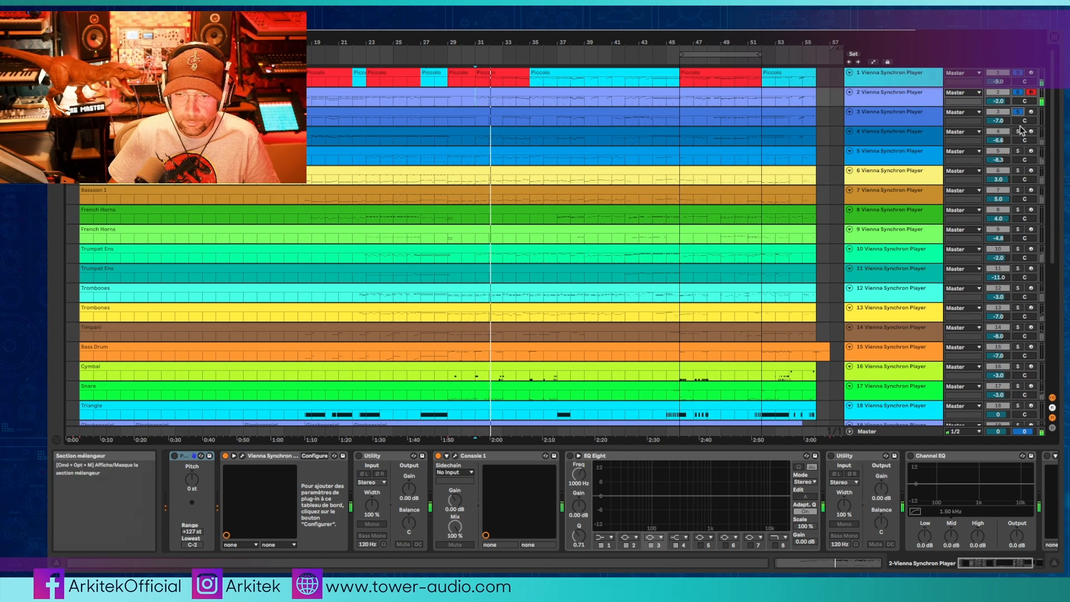
pyautogui.click(1018, 151)
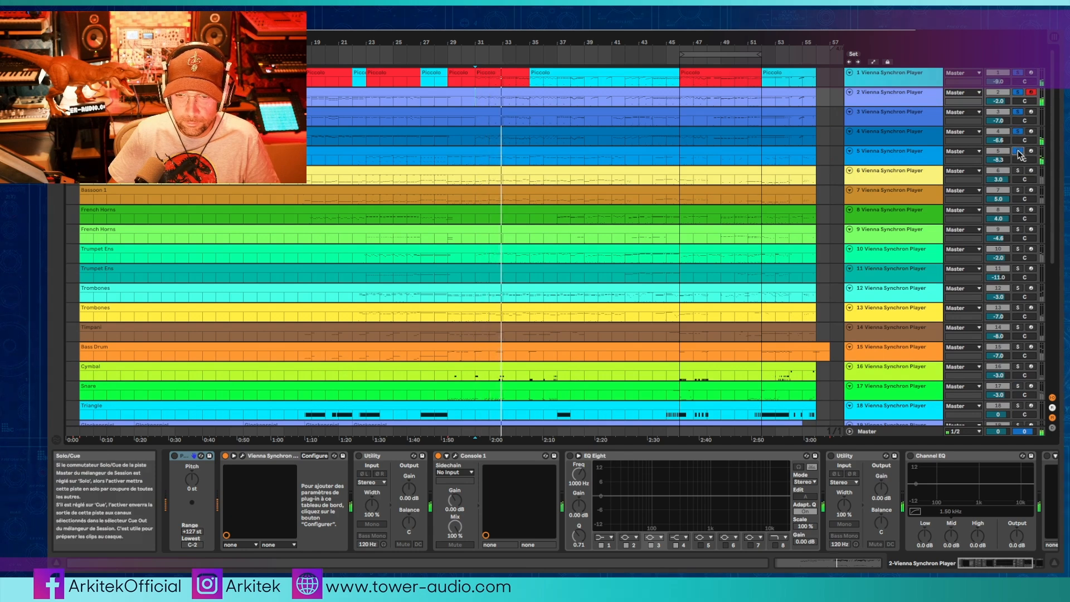
pyautogui.click(1019, 171)
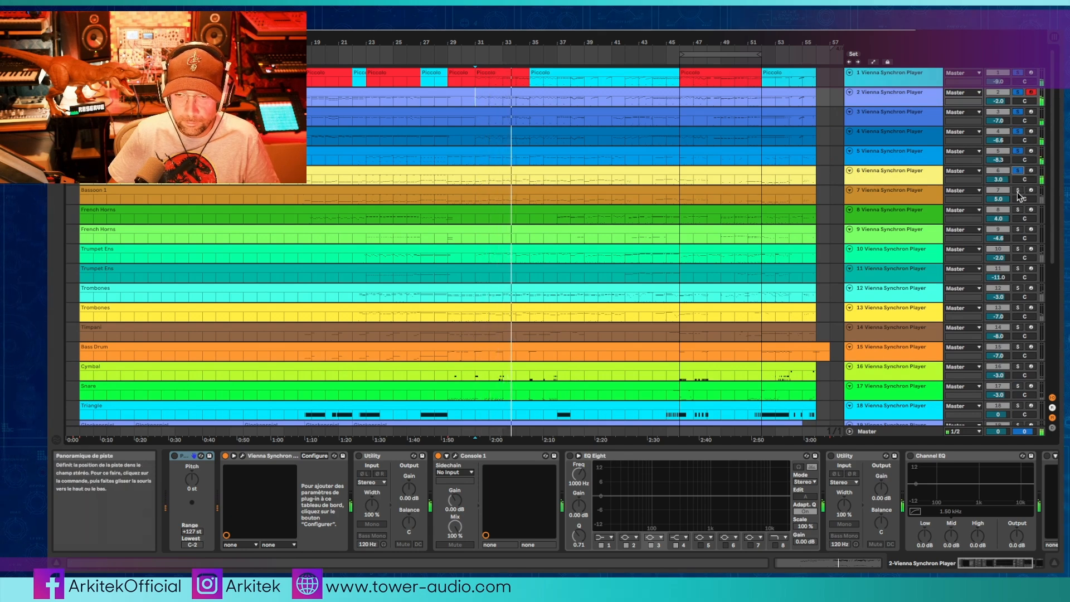
pyautogui.click(1018, 191)
# Step: Add the French Horns, Trumpet Ens and Trombones tracks 8 to 13 to the solo group
pyautogui.click(1019, 211)
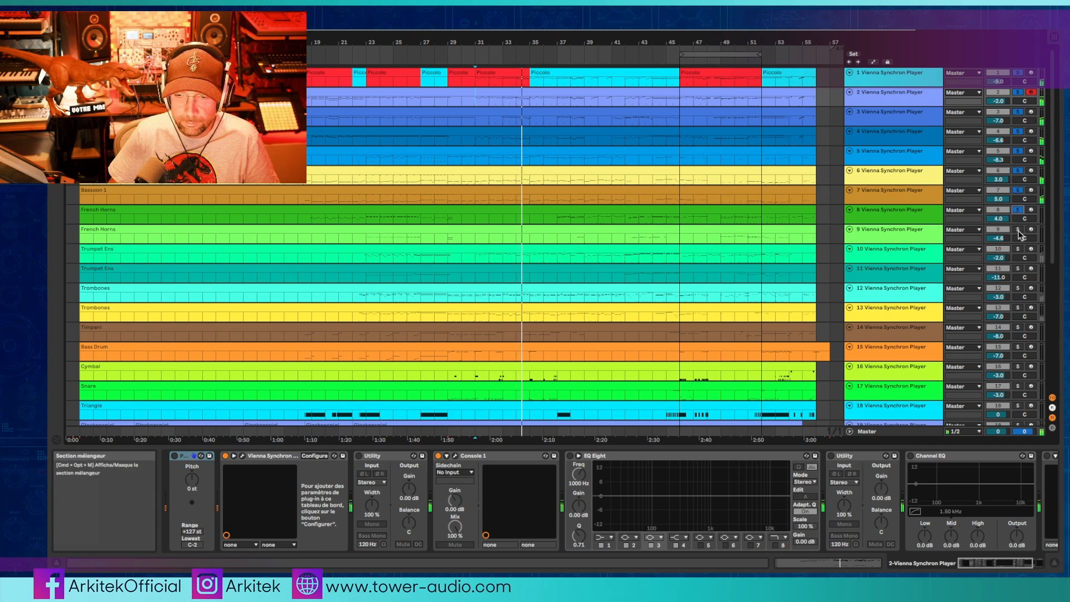
pyautogui.click(1018, 229)
pyautogui.click(1018, 249)
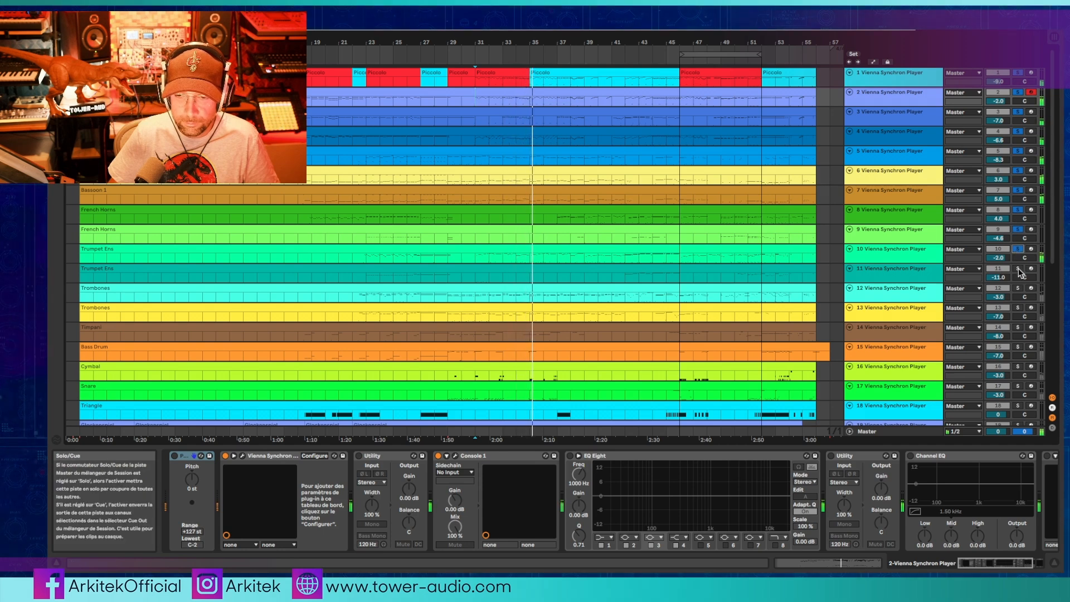
pyautogui.click(1018, 269)
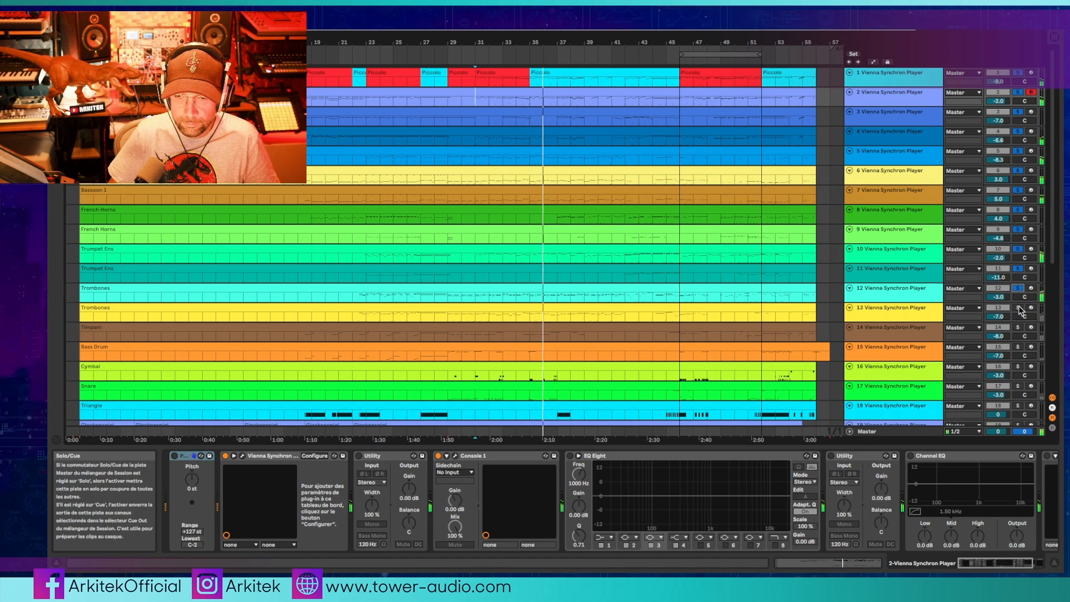
pyautogui.click(1018, 308)
# Step: Add the Timpani, Bass Drum, Cymbal, Snare and Triangle tracks to the solo group
pyautogui.scroll(-1, 1020, 312)
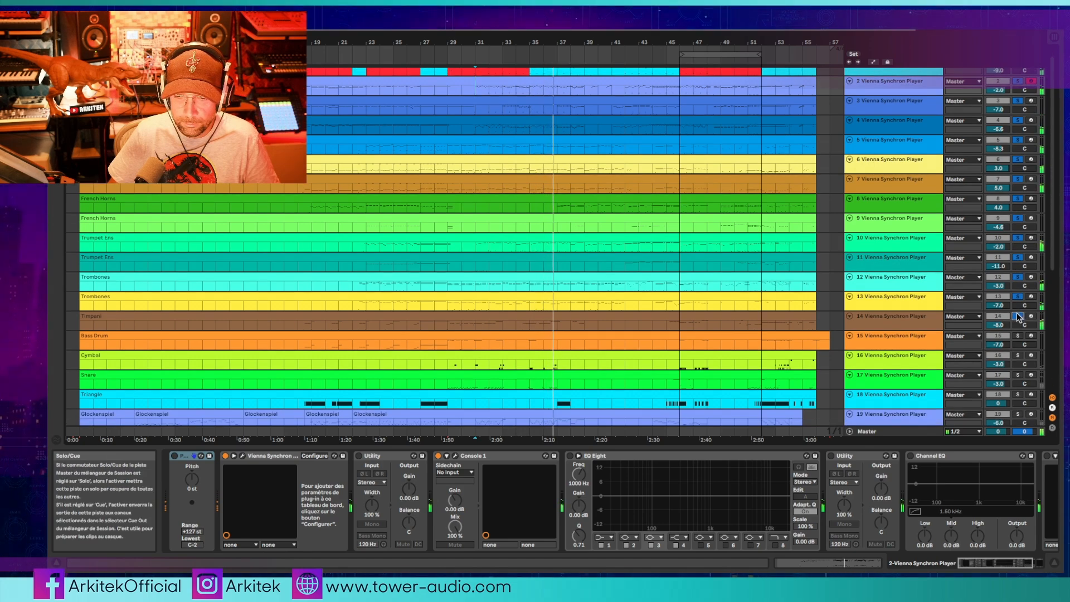
pyautogui.scroll(-2, 1018, 317)
pyautogui.click(1018, 307)
pyautogui.click(1019, 326)
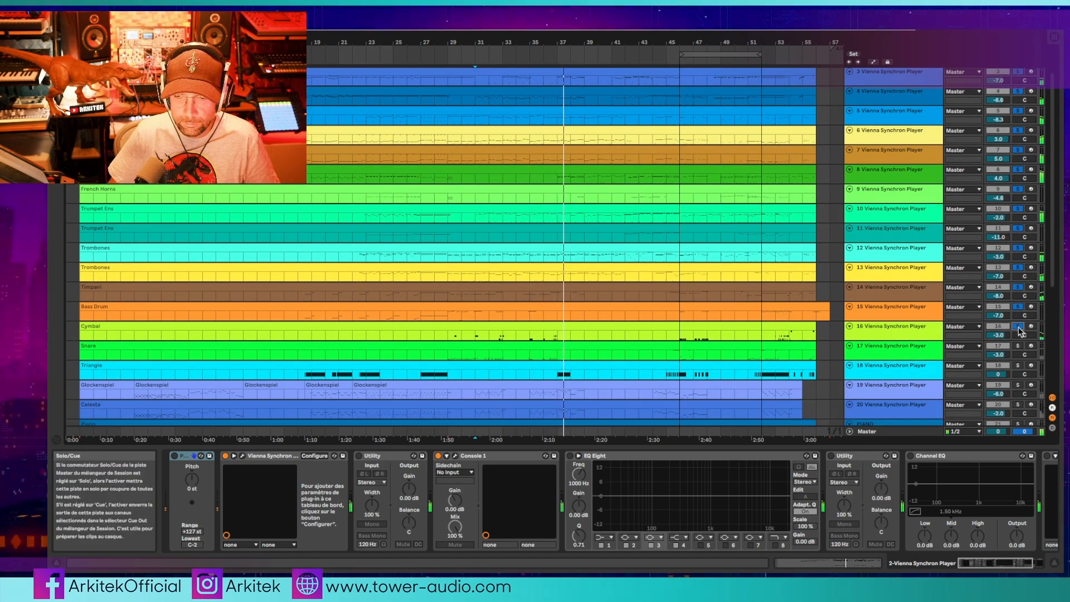
pyautogui.click(1018, 346)
pyautogui.scroll(-4, 1019, 335)
pyautogui.click(1019, 282)
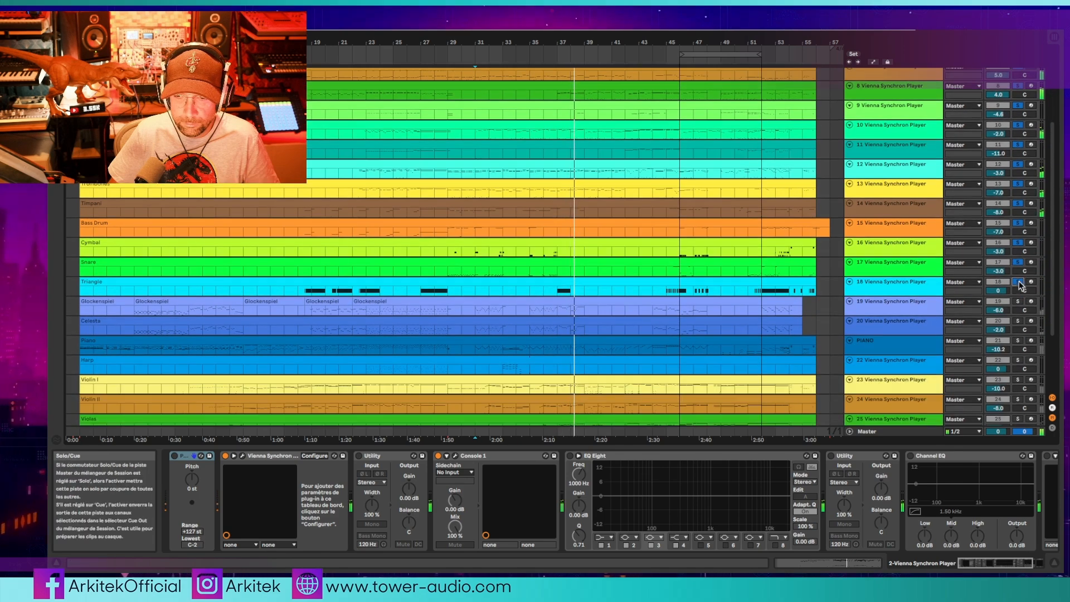
# Step: Add the Glockenspiel, Celesta, Piano and Harp tracks to the solo group
pyautogui.click(1019, 301)
pyautogui.click(1019, 320)
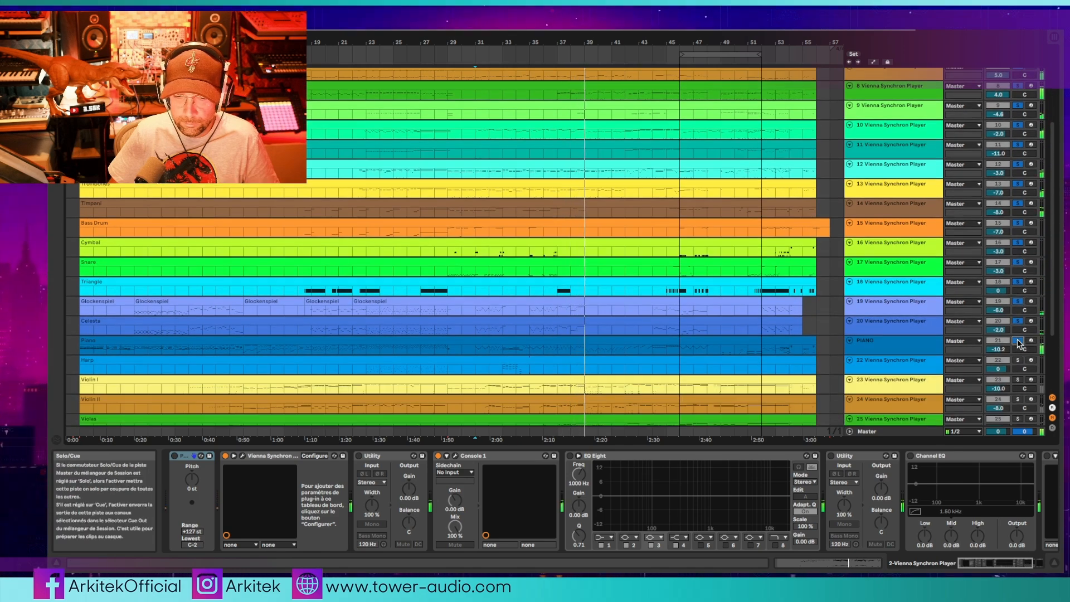
pyautogui.scroll(-4, 1019, 342)
pyautogui.click(1018, 290)
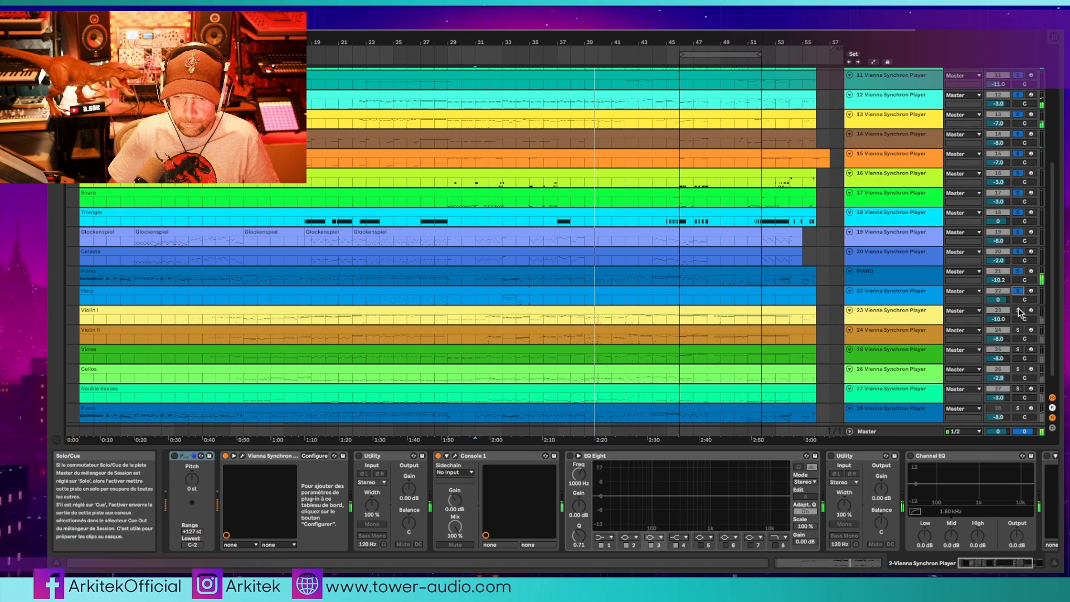
# Step: Complete the solo group with the Violin I, Violin II, Violas, Cellos and Double Basses tracks
pyautogui.click(1019, 310)
pyautogui.click(1019, 330)
pyautogui.scroll(-1, 1020, 334)
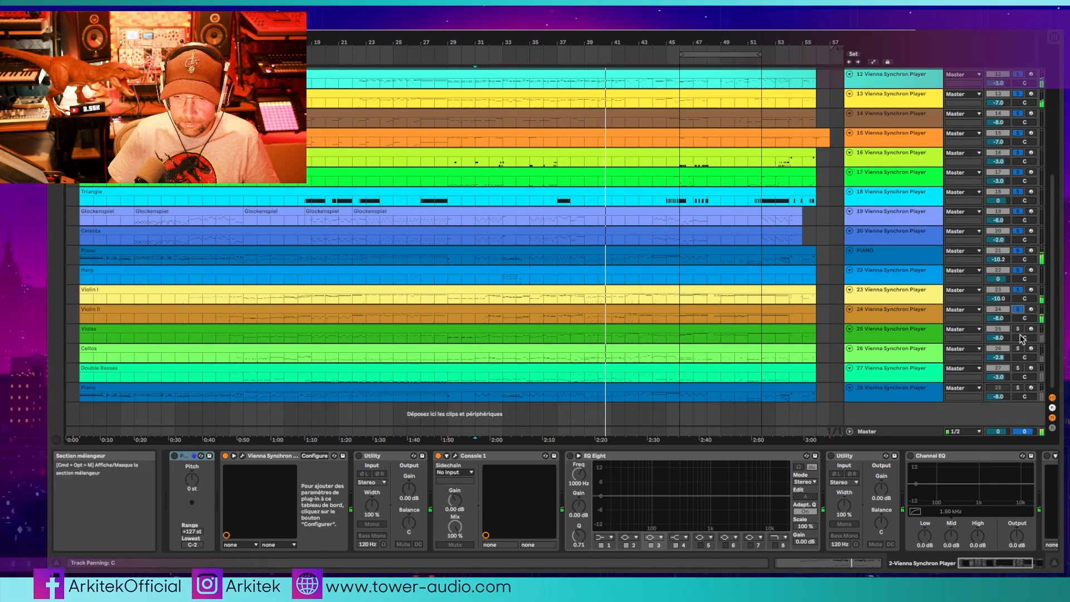
pyautogui.click(1018, 328)
pyautogui.click(1018, 348)
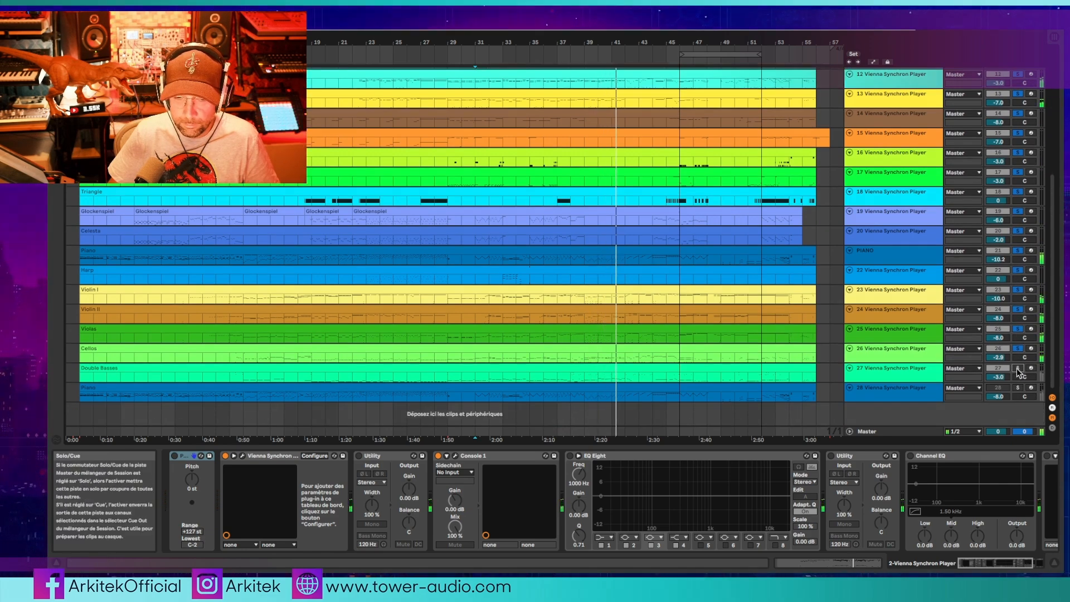
pyautogui.click(1019, 389)
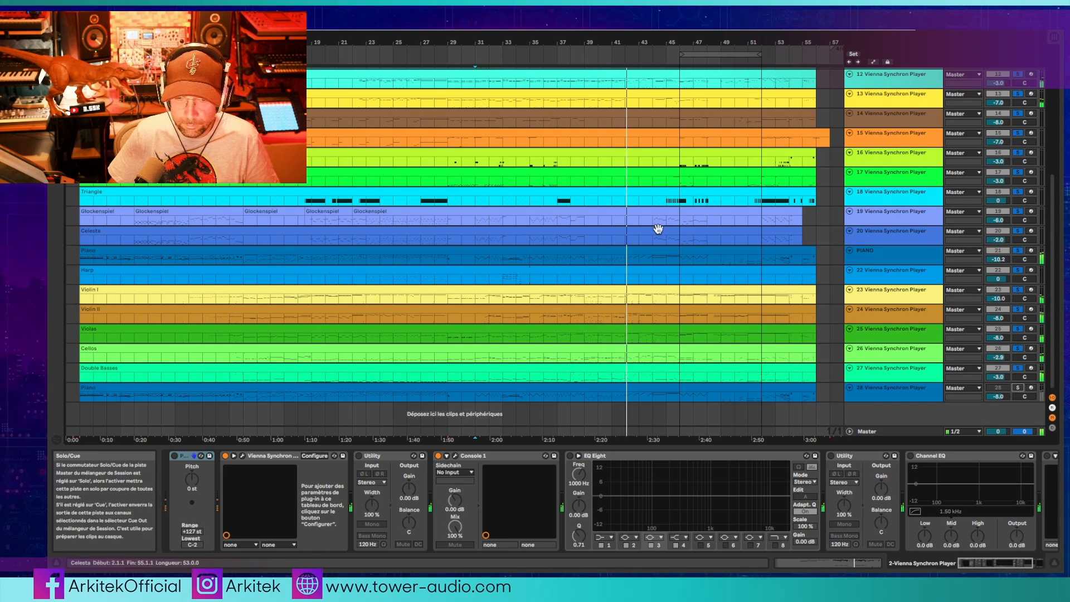
# Step: Set the playback loop to bars 46 to 48 and solo only the Piccolo track
pyautogui.scroll(20, 660, 226)
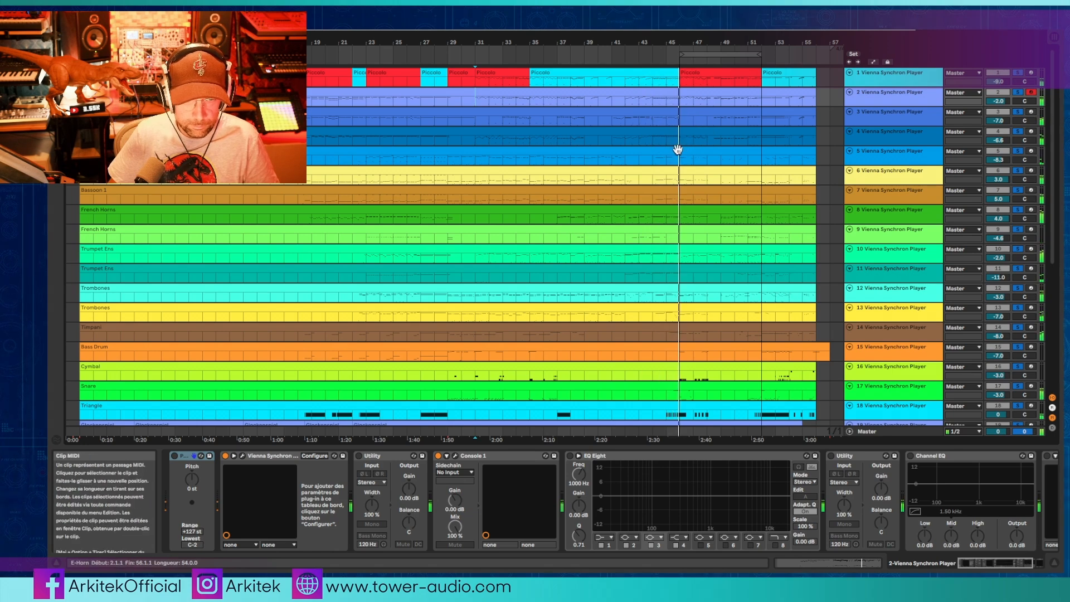
pyautogui.moveTo(684, 140); pyautogui.dragTo(702, 142)
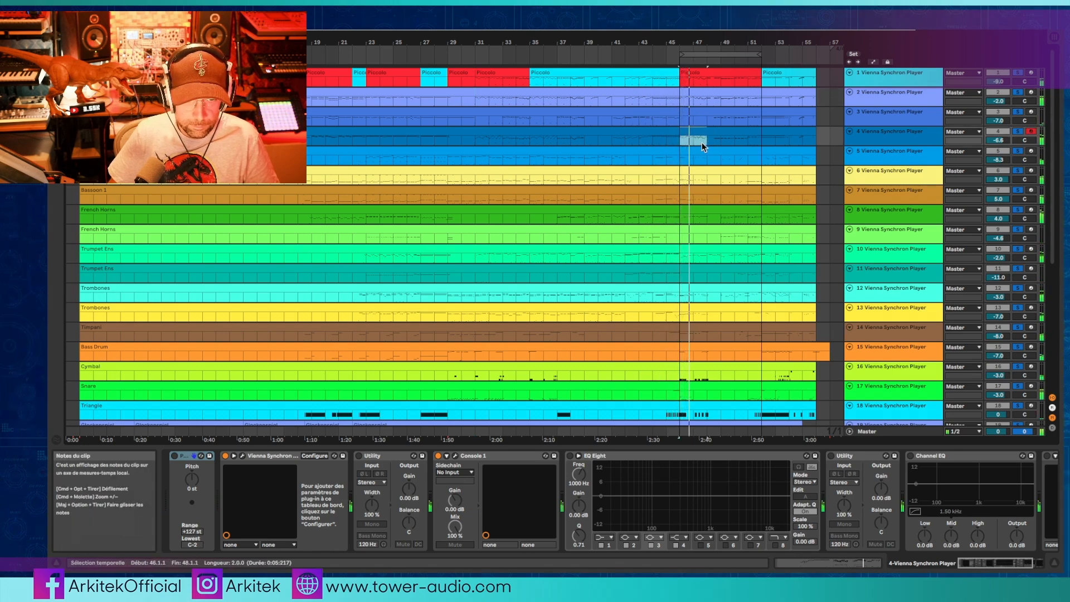
pyautogui.press('super+l')
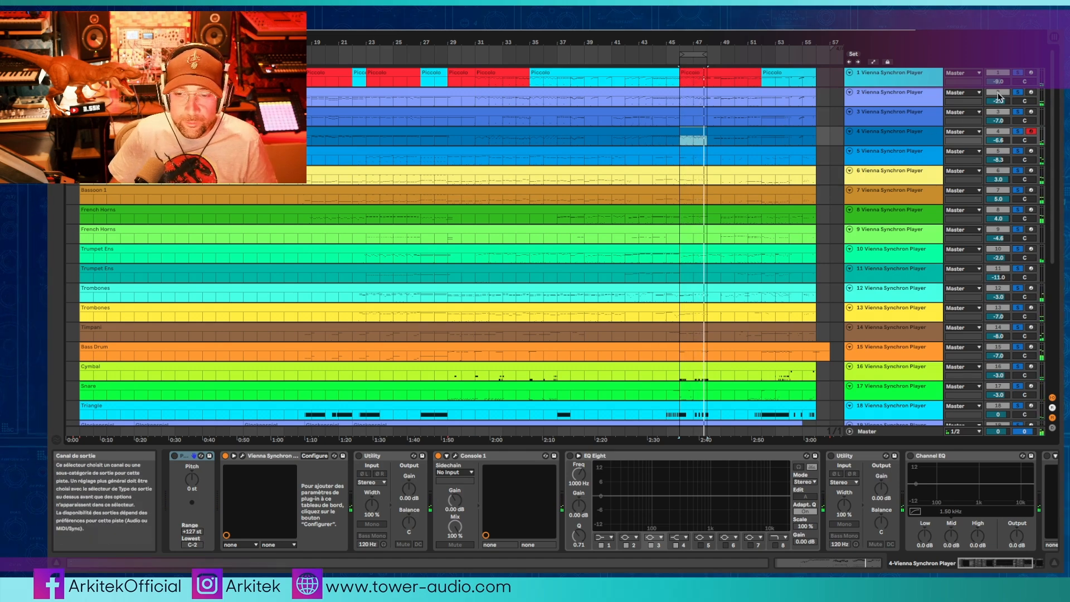
pyautogui.click(1019, 73)
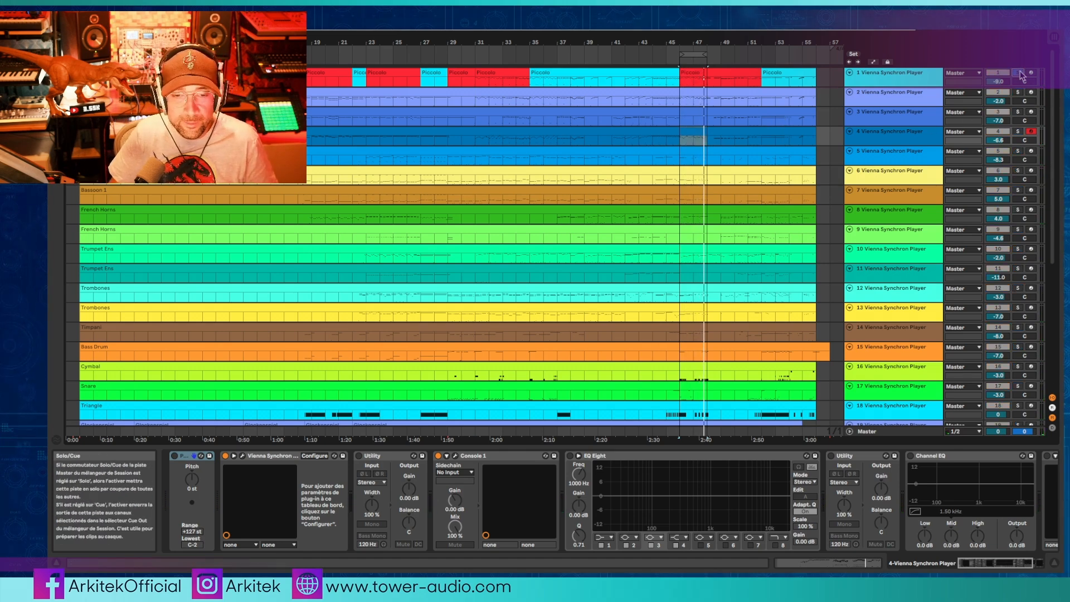
# Step: Audition tracks 2, 4 and 5 soloed one at a time over the looped bars
pyautogui.click(1018, 92)
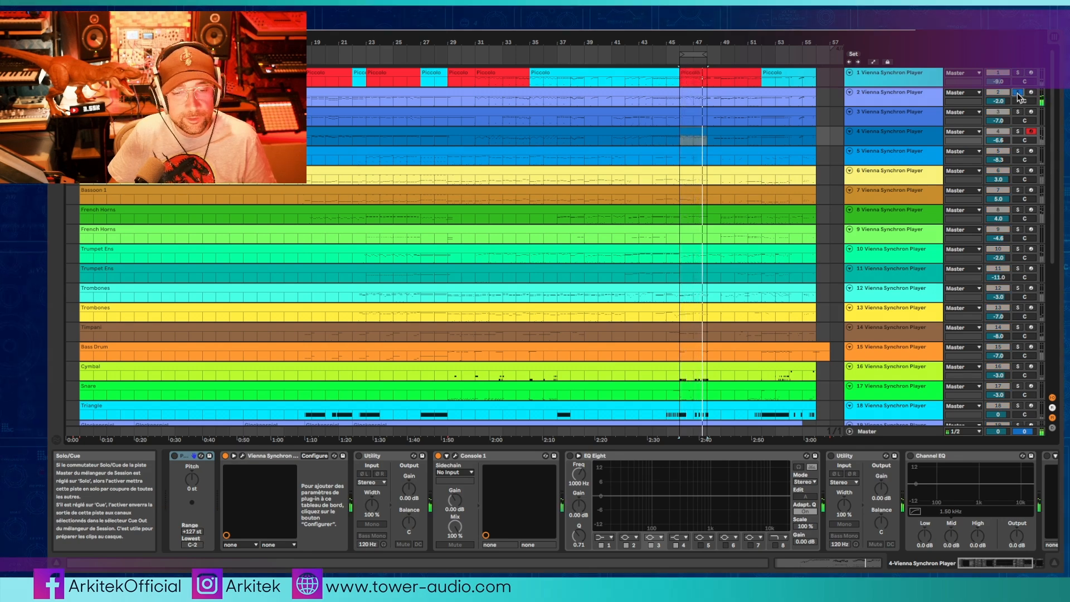
pyautogui.click(1019, 132)
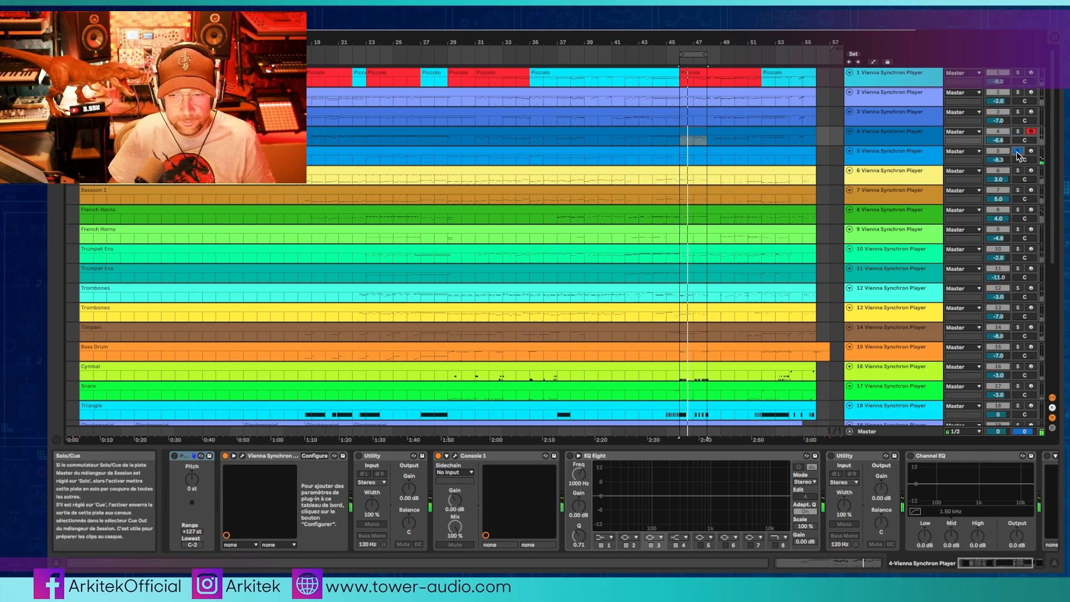
pyautogui.click(1017, 152)
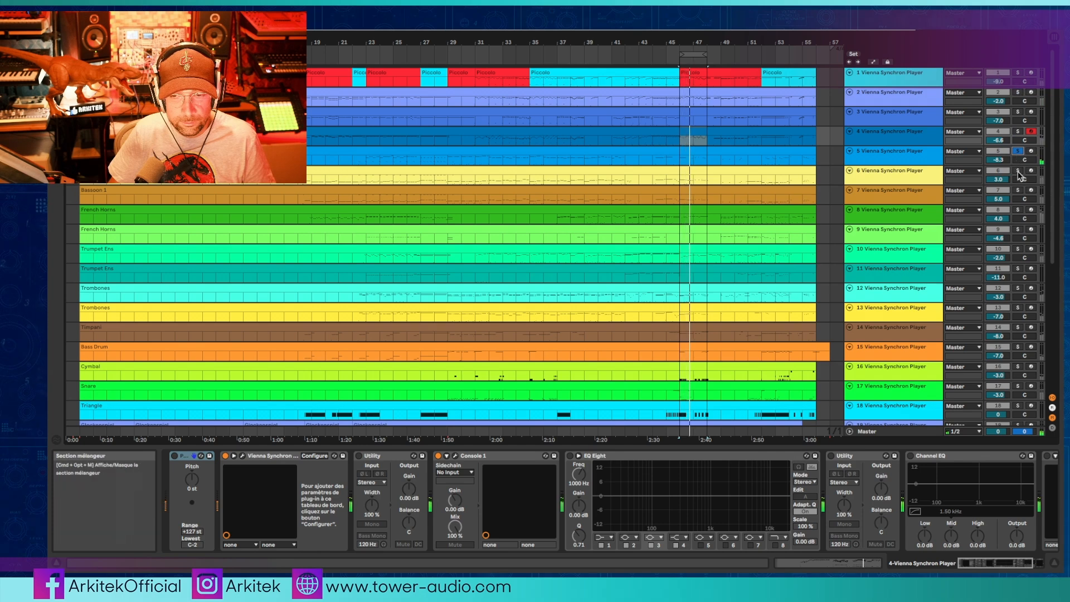
# Step: Build a solo group from tracks 2, 4, 5, 6 and 7, plus Trombones track 12 and the Timpani
pyautogui.keyDown('ctrl'); pyautogui.click(1018, 172); pyautogui.keyUp('ctrl')
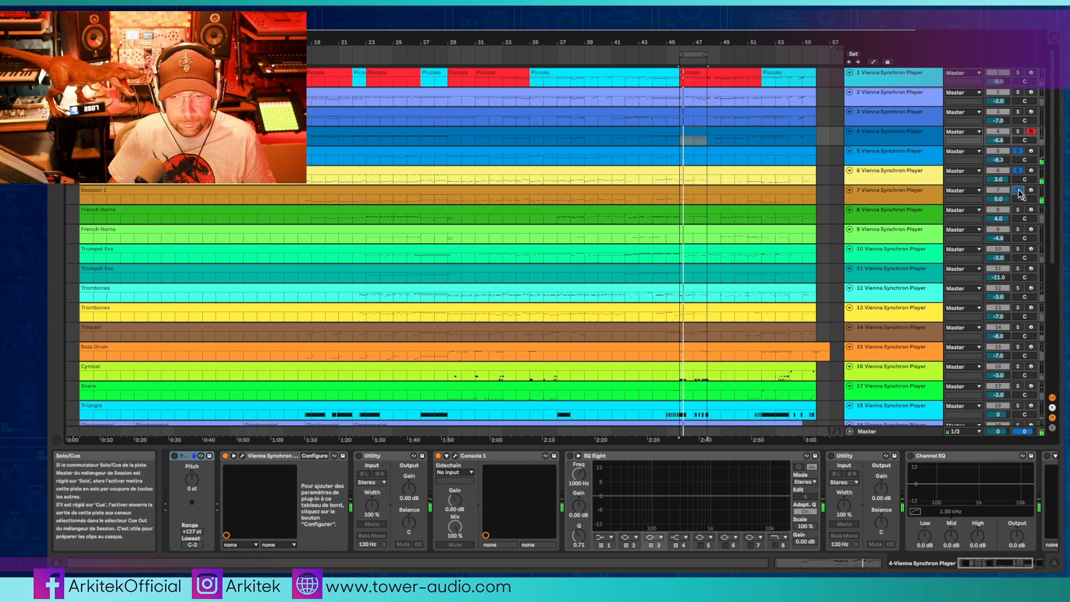
pyautogui.keyDown('ctrl'); pyautogui.click(1018, 191); pyautogui.keyUp('ctrl')
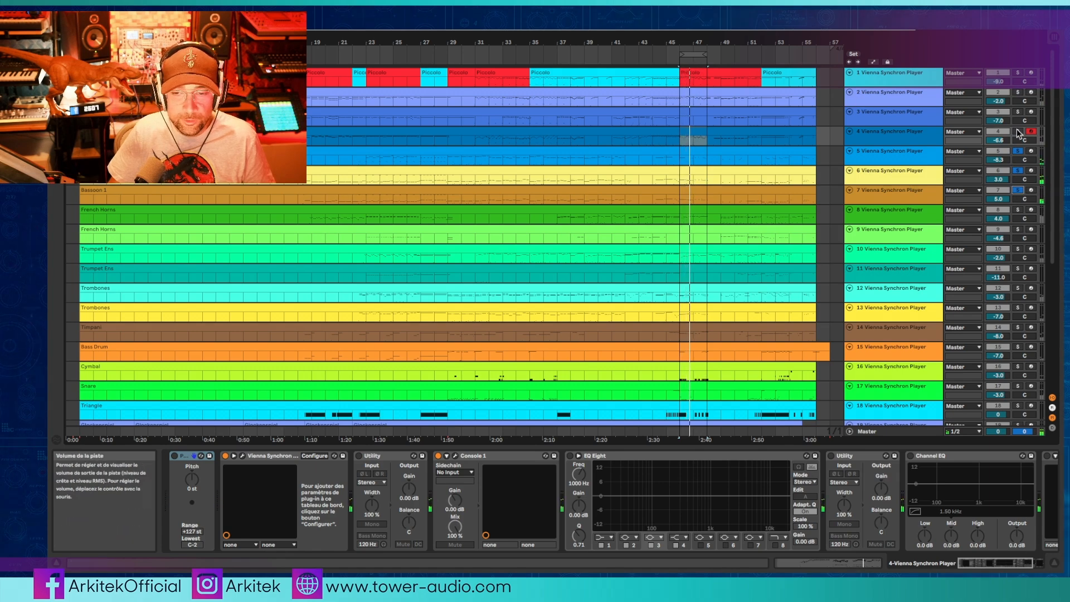
pyautogui.keyDown('ctrl'); pyautogui.click(1019, 93); pyautogui.keyUp('ctrl')
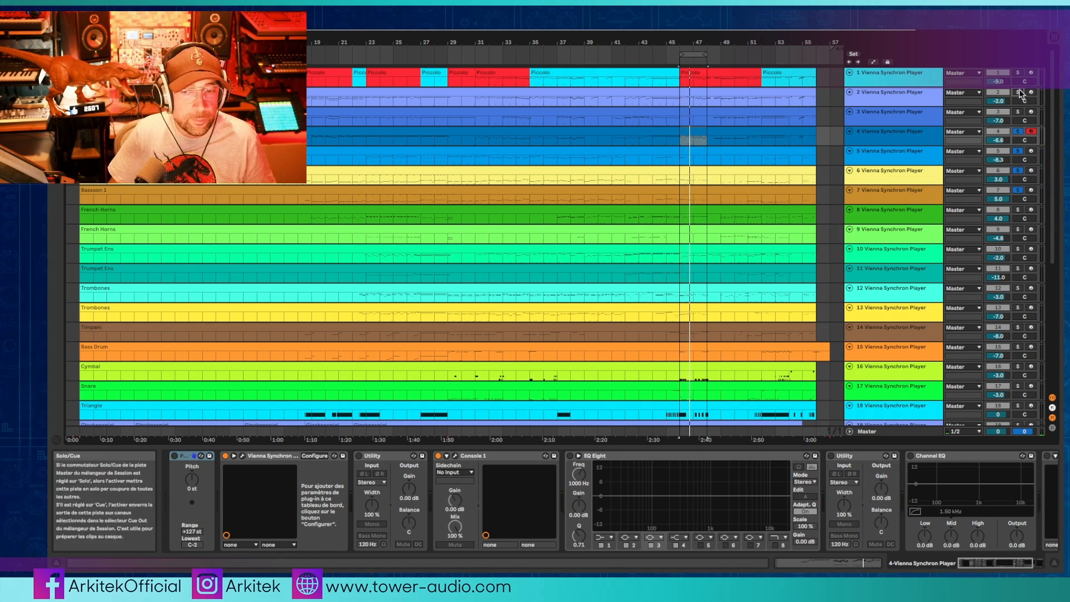
pyautogui.rightClick(818, 161)
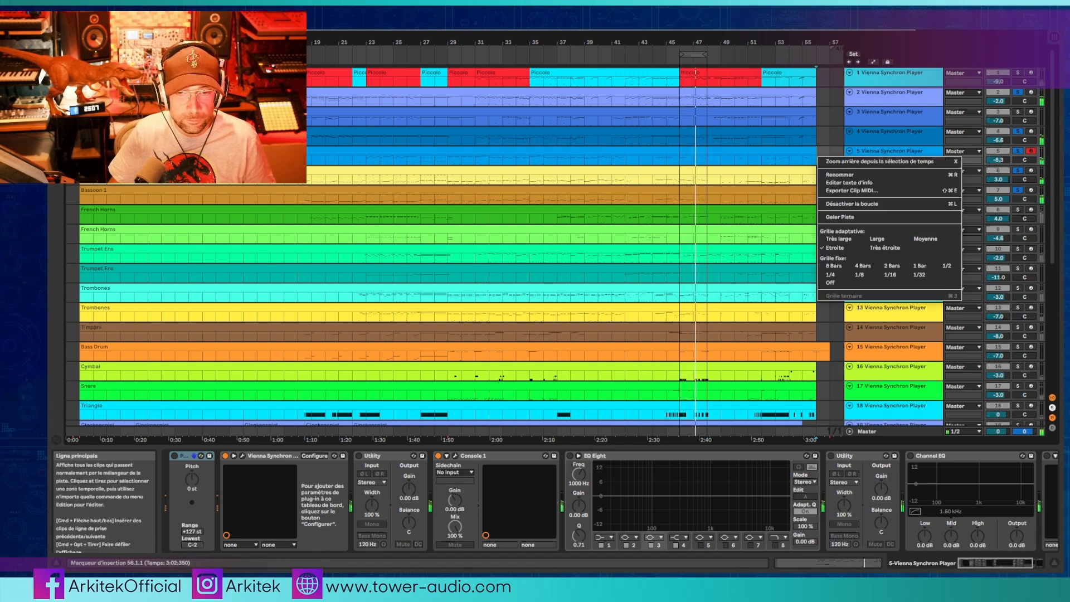
pyautogui.click(828, 112)
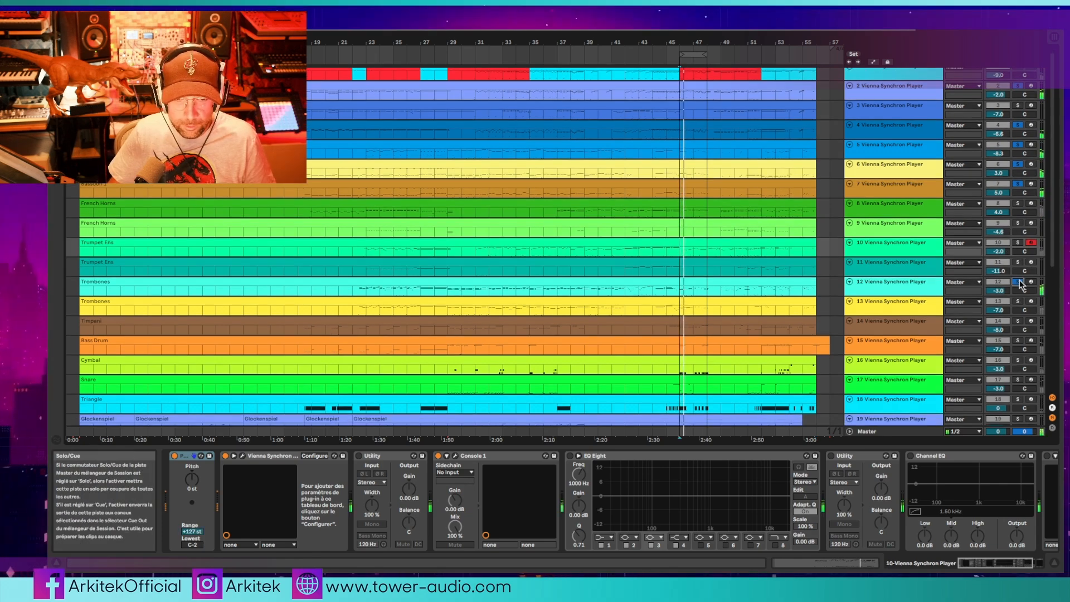
pyautogui.scroll(-1, 734, 264)
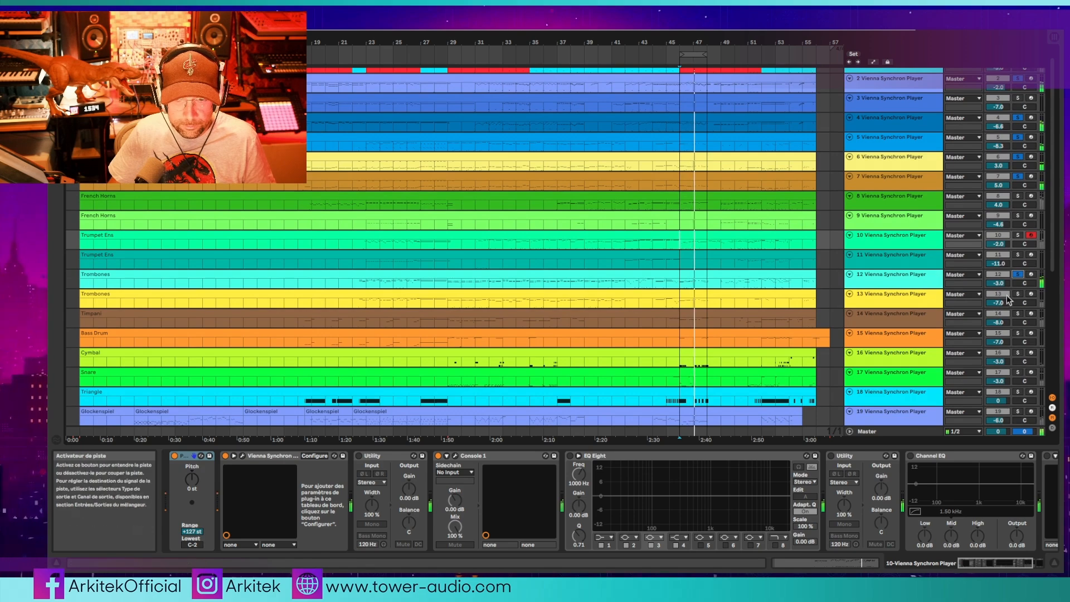
pyautogui.click(1017, 313)
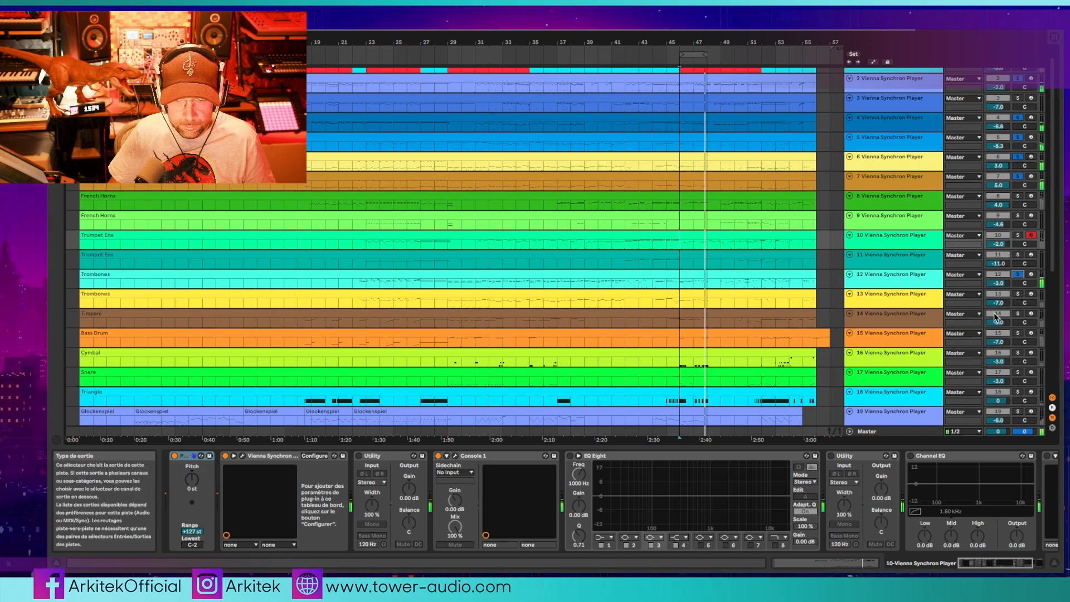
# Step: Solo only the Double Basses, place the insert marker at bar 46, and add the Cellos during playback
pyautogui.scroll(-10, 767, 296)
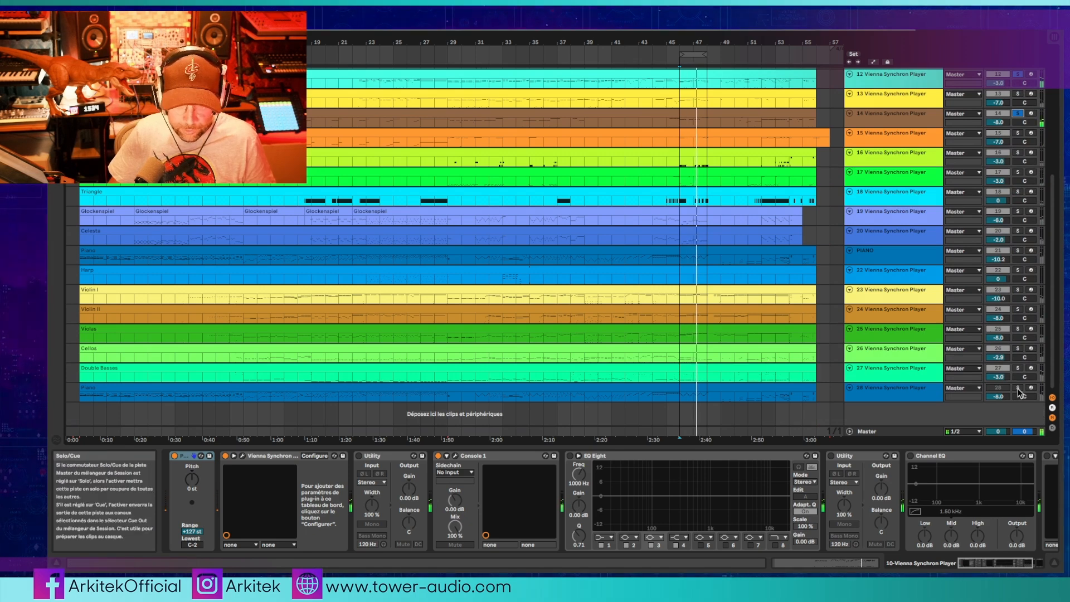
pyautogui.click(1018, 368)
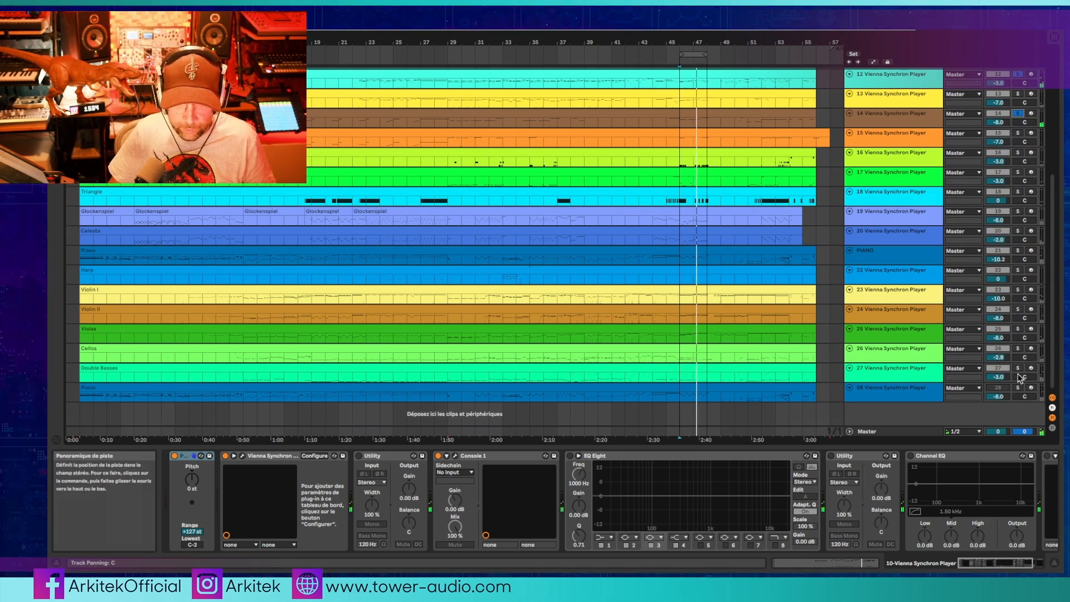
pyautogui.click(681, 375)
pyautogui.press('space')
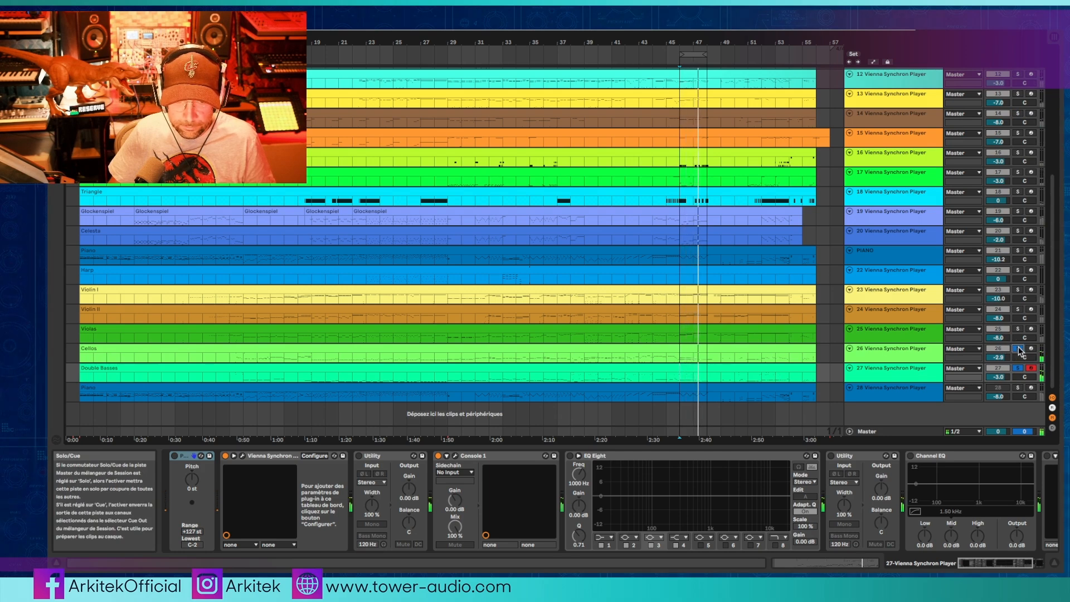
pyautogui.press('space')
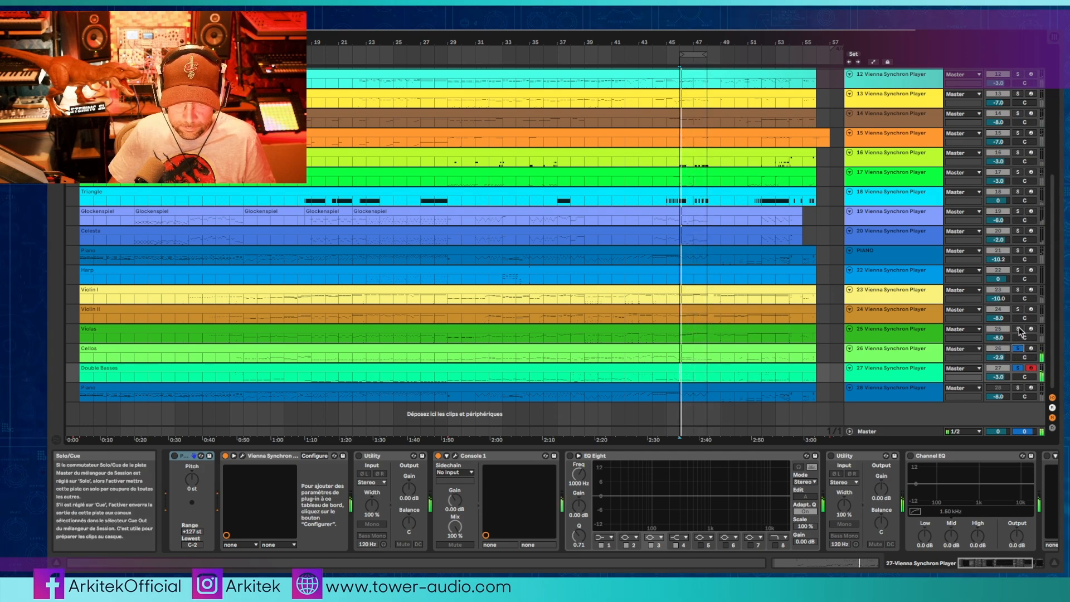
# Step: Add the Violas, Violin II and Violin I tracks to the solo group, restarting the playback in between
pyautogui.click(1019, 329)
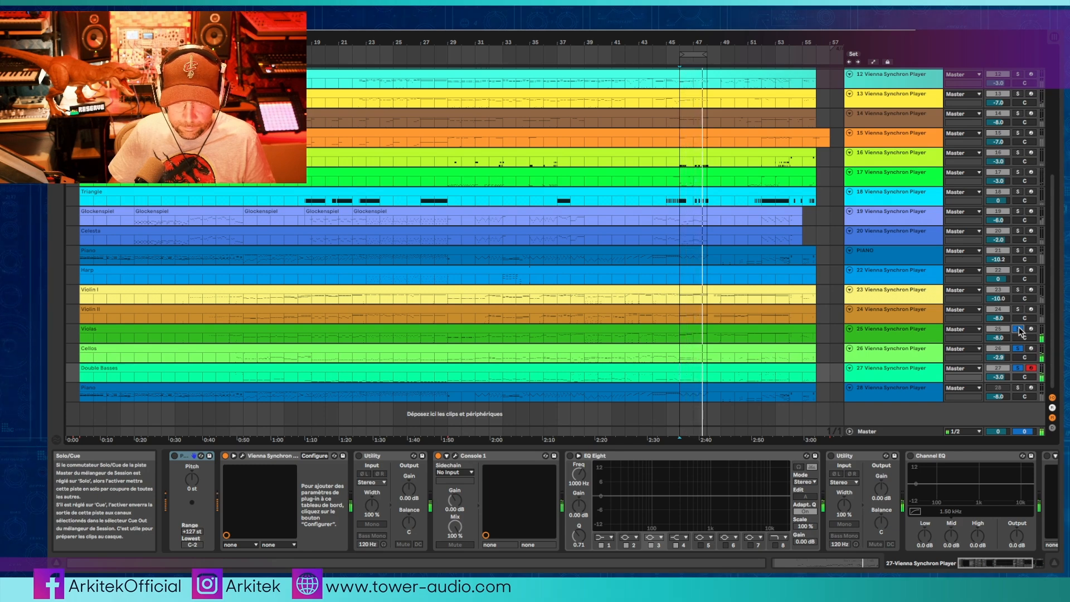
pyautogui.press('space')
pyautogui.press('space')
pyautogui.click(1018, 310)
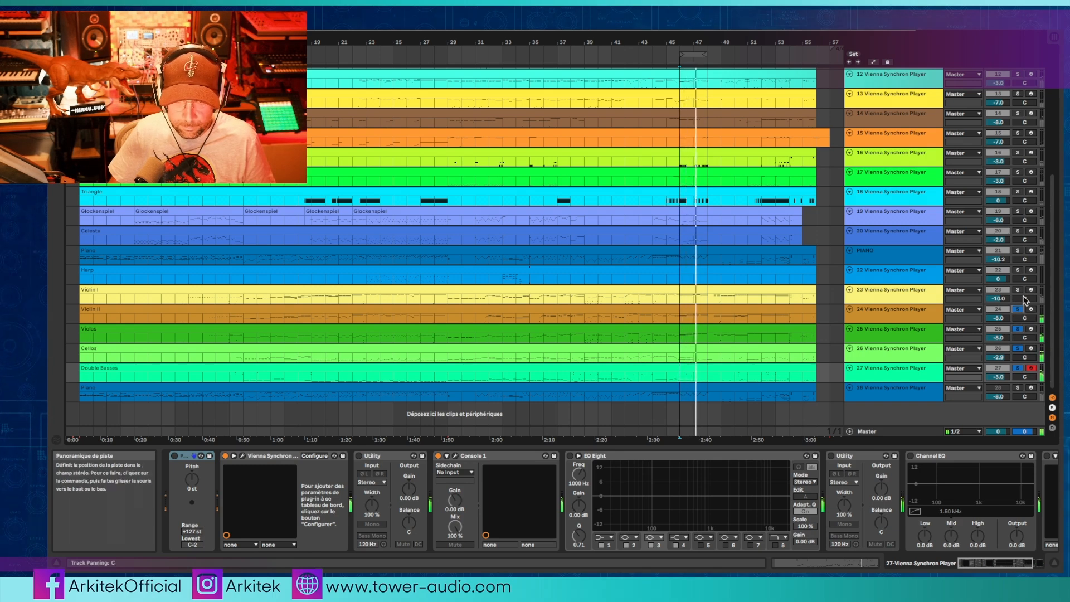
pyautogui.click(1020, 290)
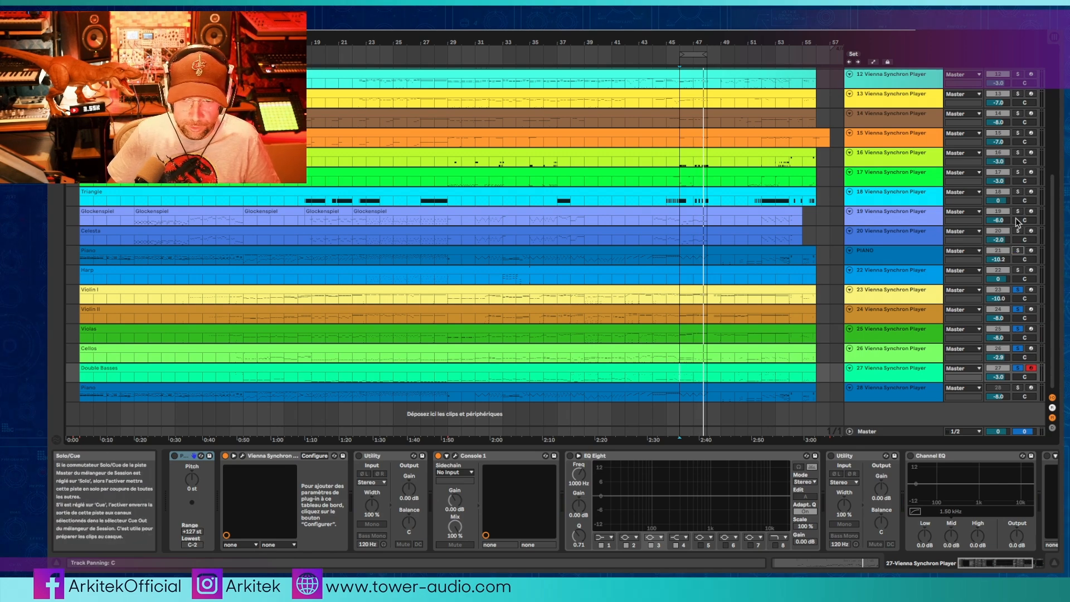
# Step: Play the loop again, add the Celesta to the soloed strings, and try the Glockenspiel in solo before removing it
pyautogui.press('space')
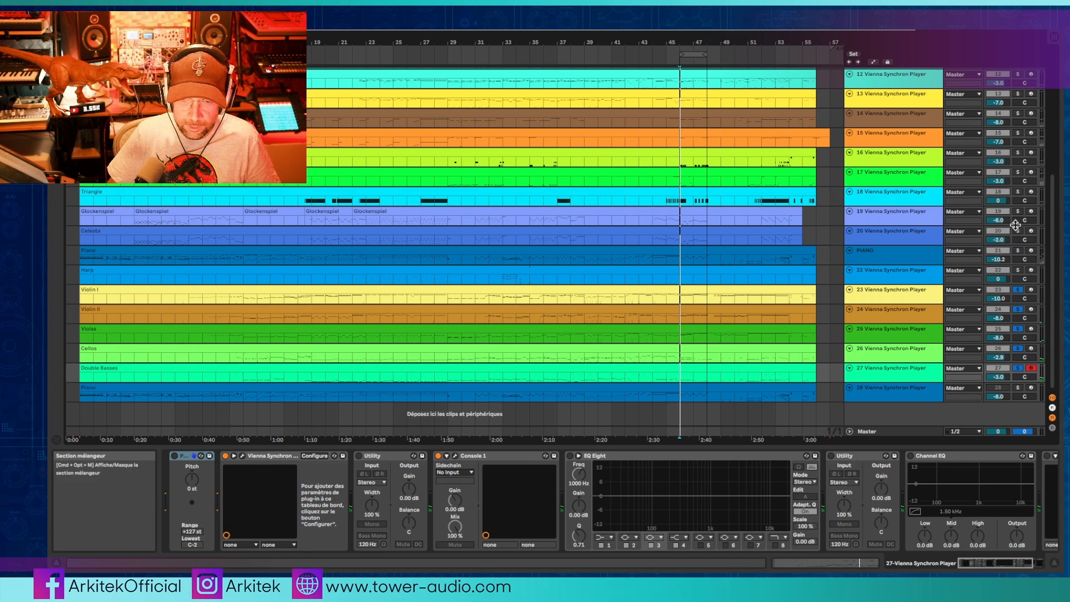
pyautogui.click(1018, 230)
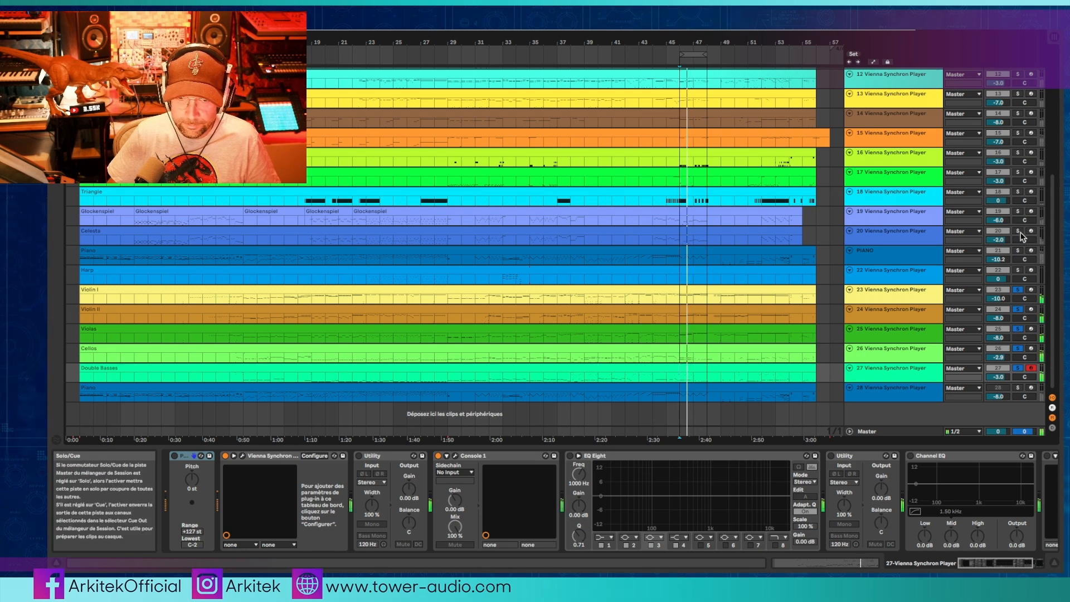
pyautogui.click(1017, 211)
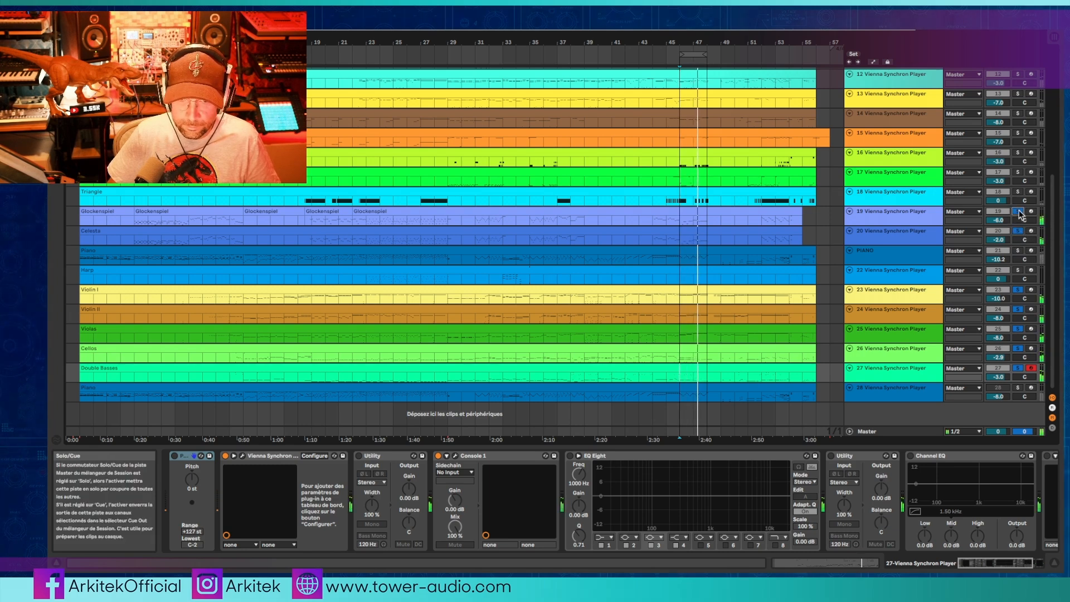
pyautogui.click(1018, 210)
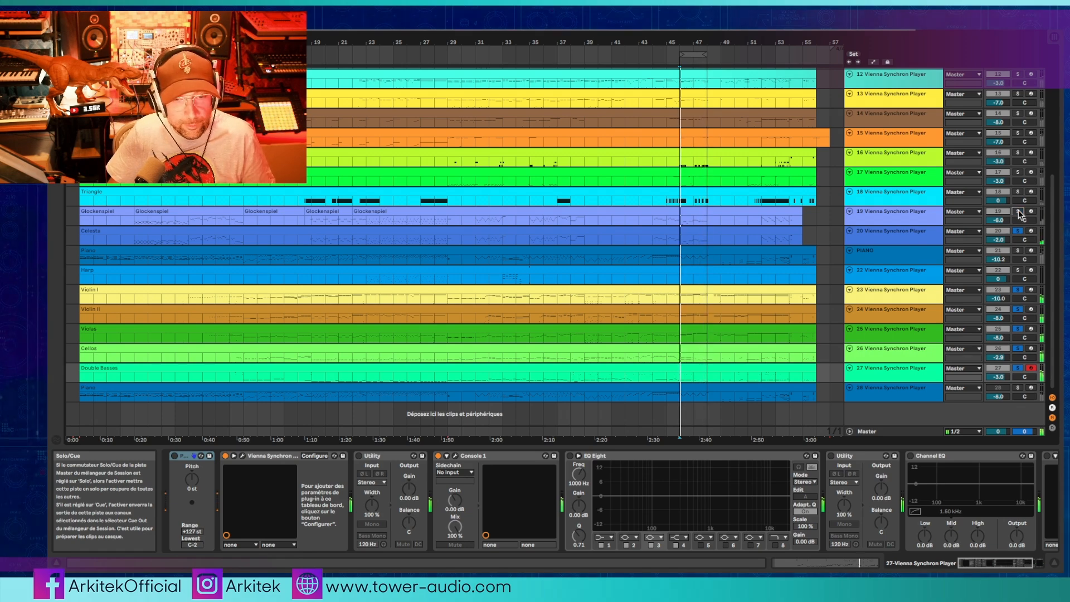
# Step: Add both Trombones tracks, the Timpani and Trumpet Ens track 10 to the solo group
pyautogui.scroll(3, 807, 147)
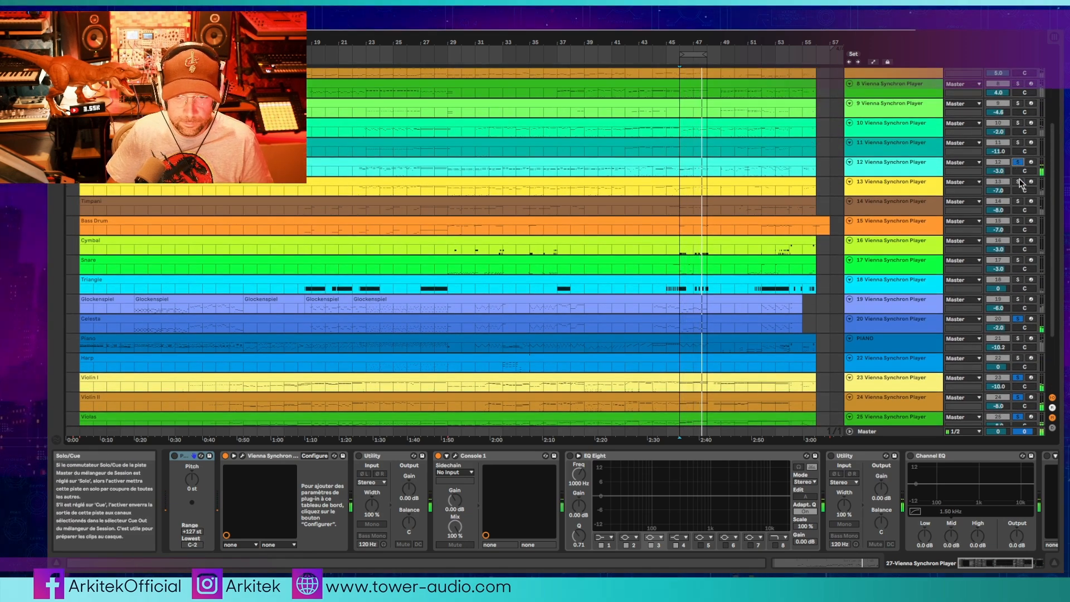
pyautogui.click(1018, 201)
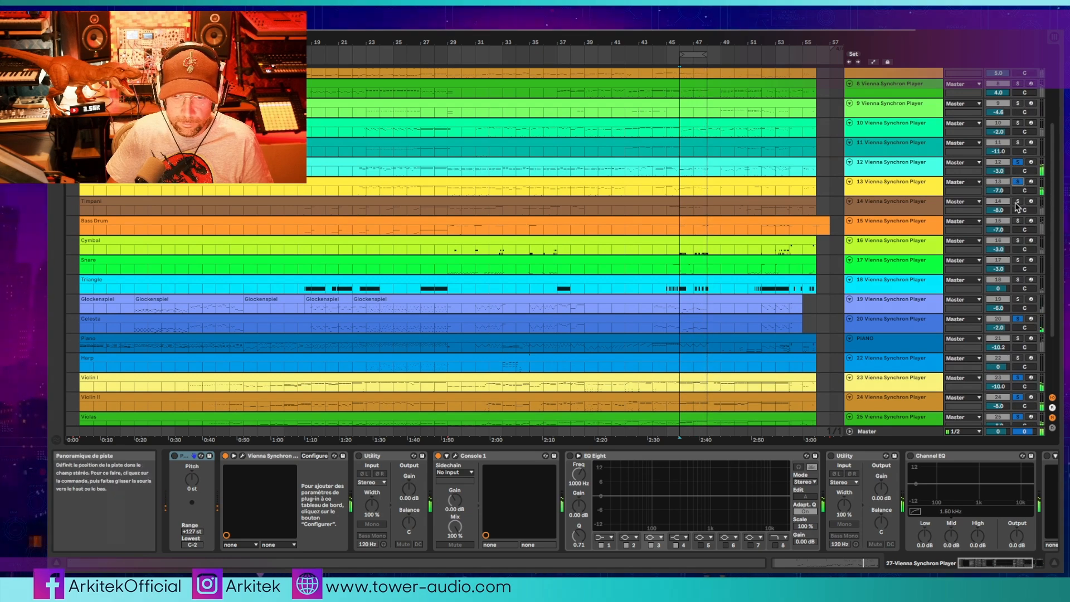
pyautogui.click(1018, 123)
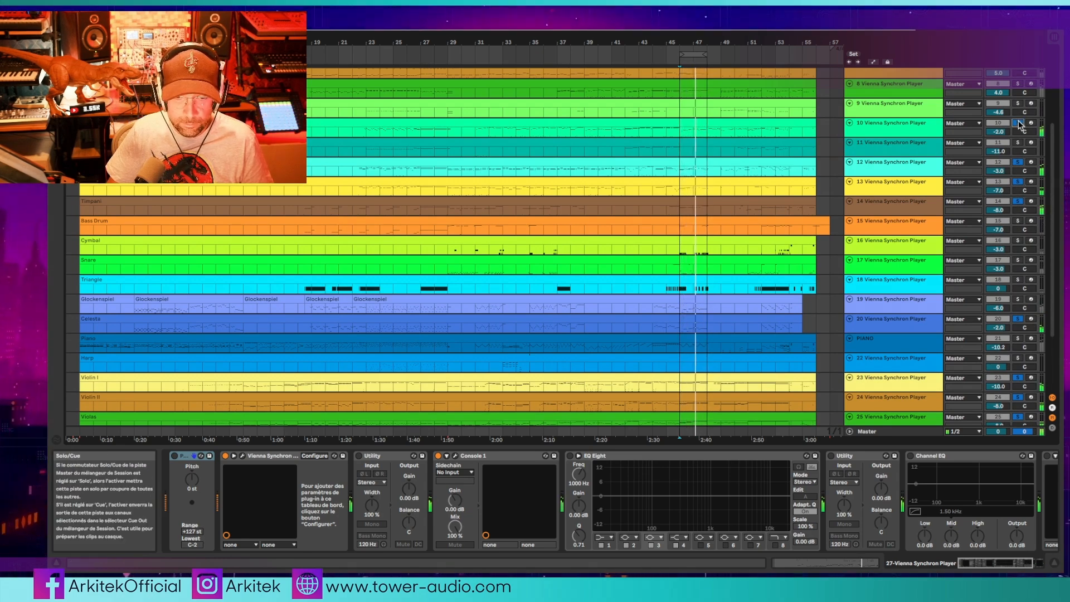
# Step: Clear all solos, disable the loop, and play the full arrangement from bar 46 while looking through the tracks
pyautogui.click(1018, 123)
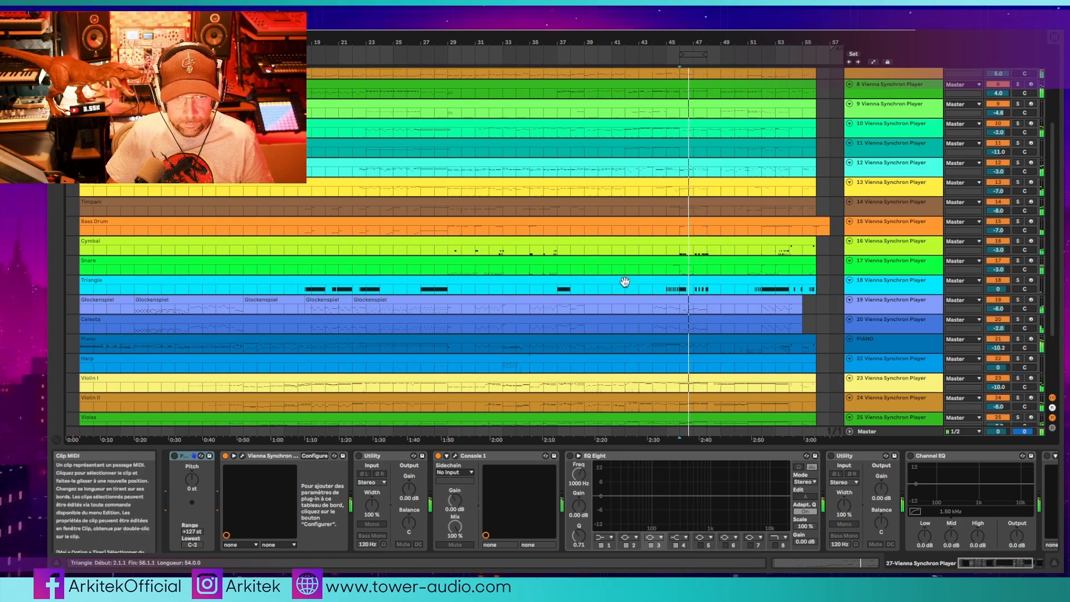
pyautogui.scroll(5, 624, 280)
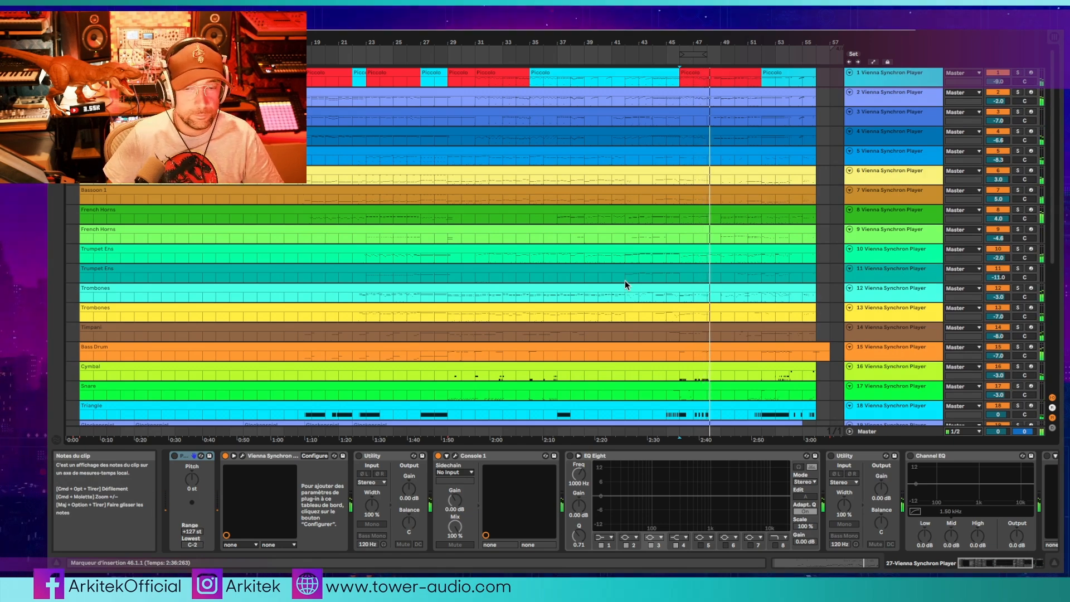
pyautogui.scroll(-5, 625, 280)
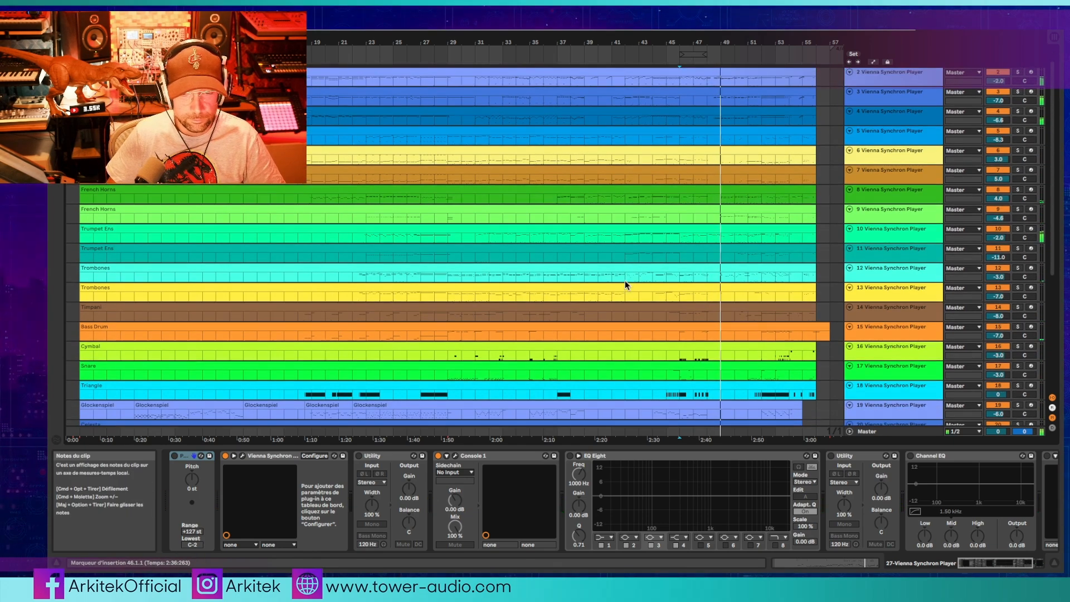
pyautogui.scroll(-3, 624, 280)
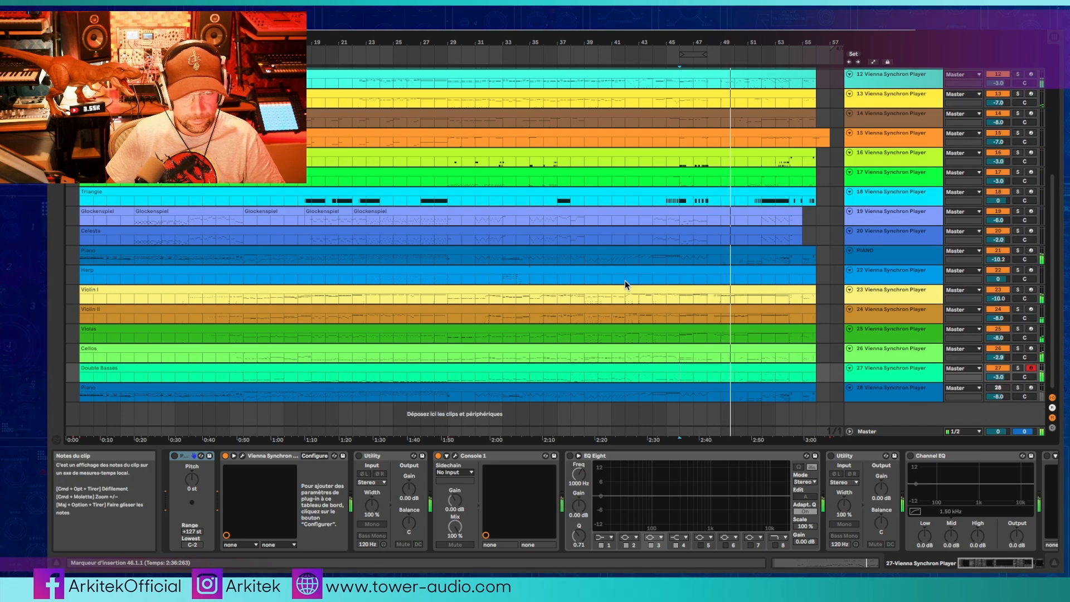